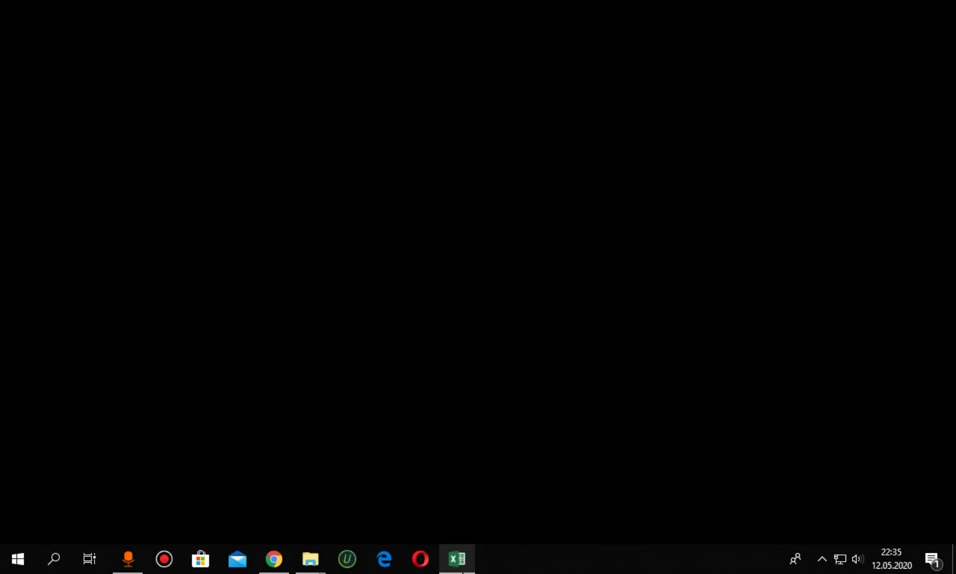
Bring the Kitap1.xlsx workbook with the monthly flower sales table to the front
{"action": "left_click", "coordinate": [456, 555]}
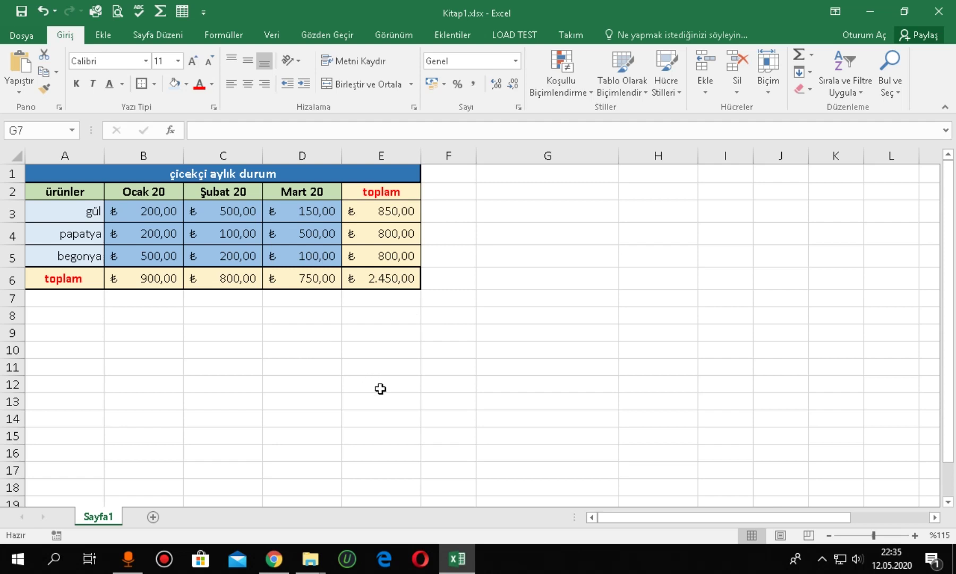
Enter 1 in G4 and 2 in G5
{"action": "left_click", "coordinate": [535, 243]}
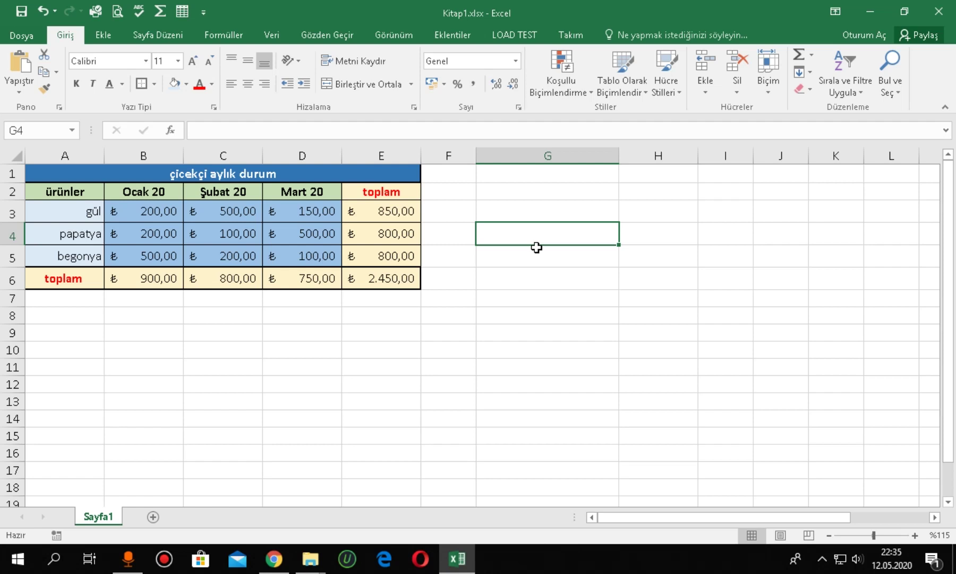
{"action": "type", "text": "1"}
{"action": "left_click", "coordinate": [561, 256]}
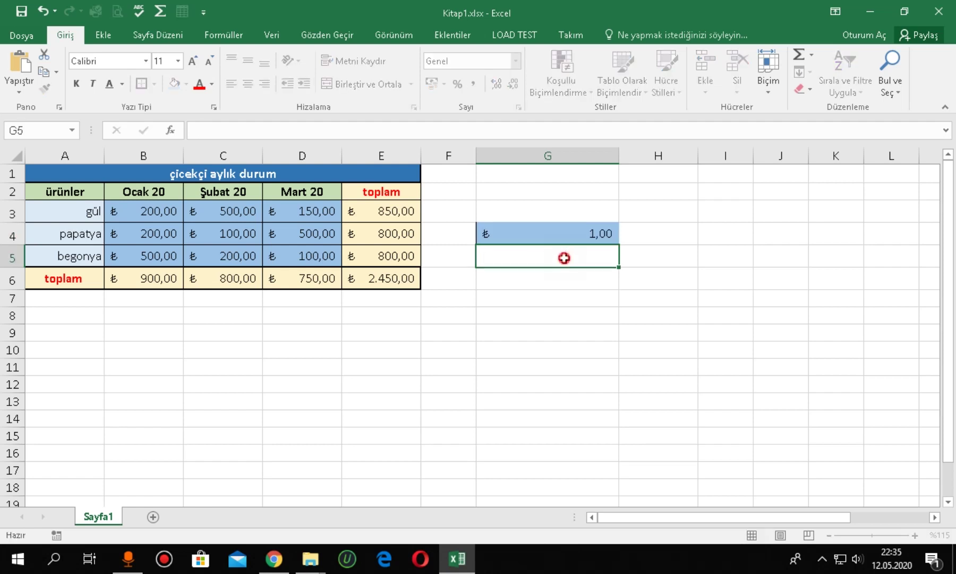
{"action": "type", "text": "2"}
{"action": "key", "text": "Return"}
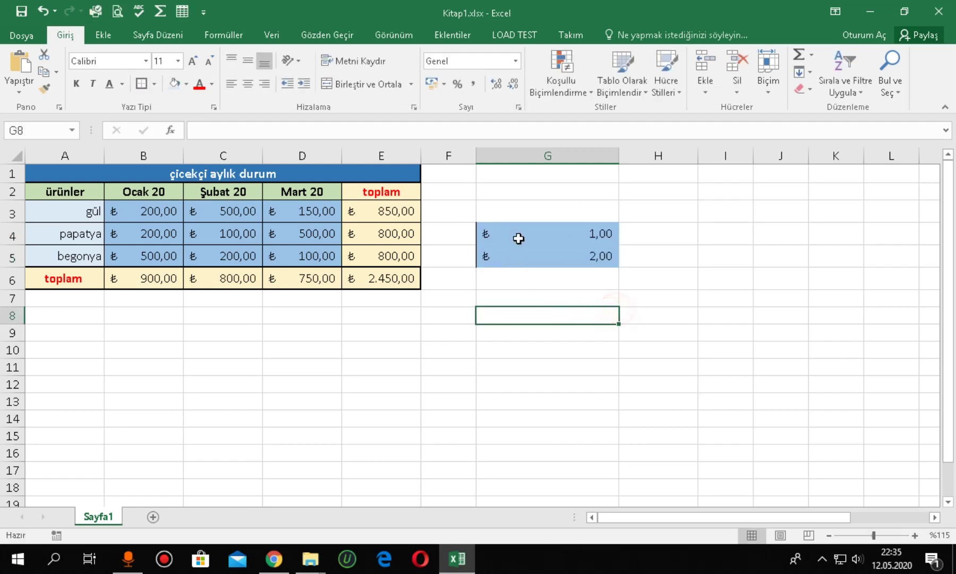
Set G4:G5 to the Genel (General) number format
{"action": "left_click_drag", "start_coordinate": [519, 234], "coordinate": [519, 256]}
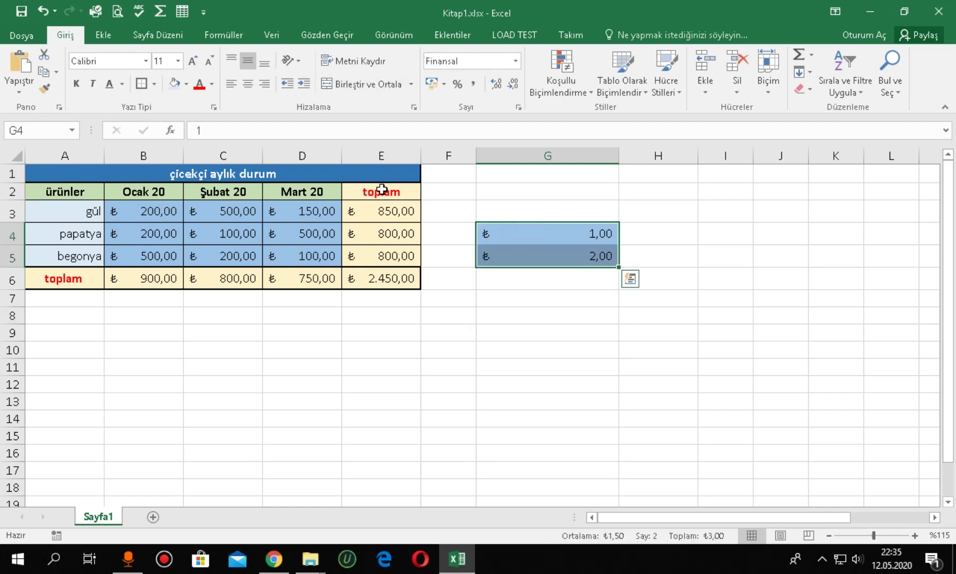
{"action": "left_click", "coordinate": [515, 61]}
{"action": "left_click", "coordinate": [572, 83]}
{"action": "left_click", "coordinate": [555, 313]}
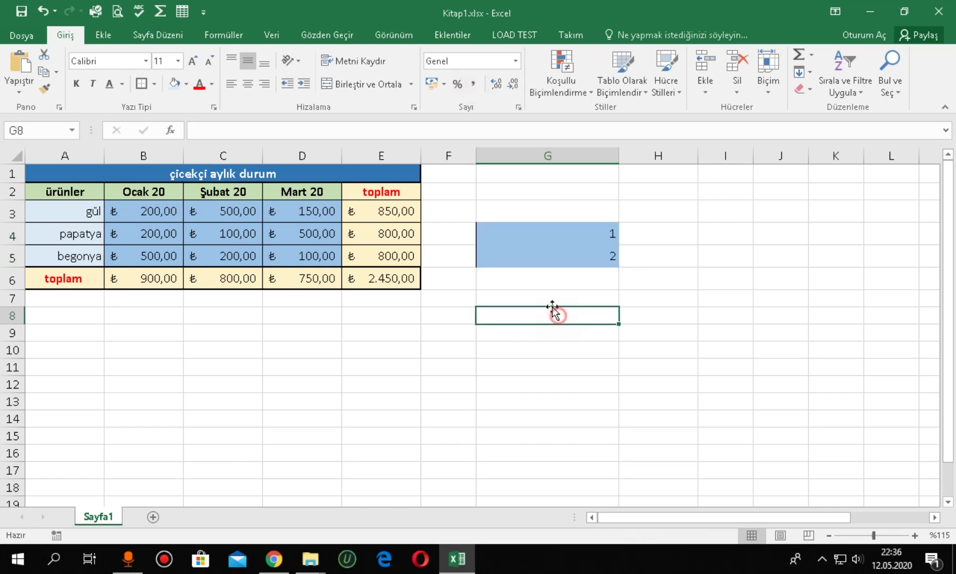
Remove the blue fill from G4:G5 with Dolgu Yok
{"action": "left_click_drag", "start_coordinate": [550, 234], "coordinate": [553, 263]}
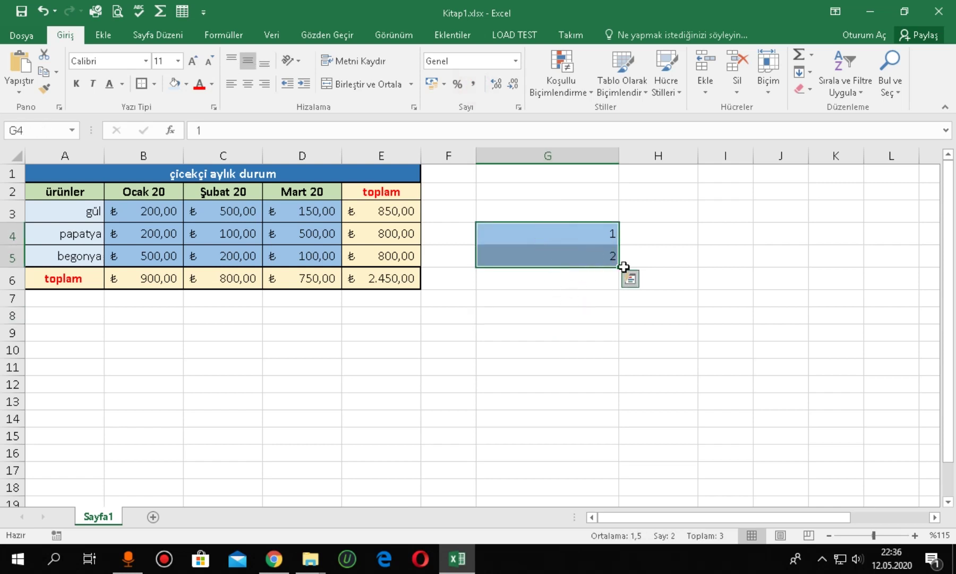
{"action": "left_click", "coordinate": [187, 84]}
{"action": "left_click", "coordinate": [213, 216]}
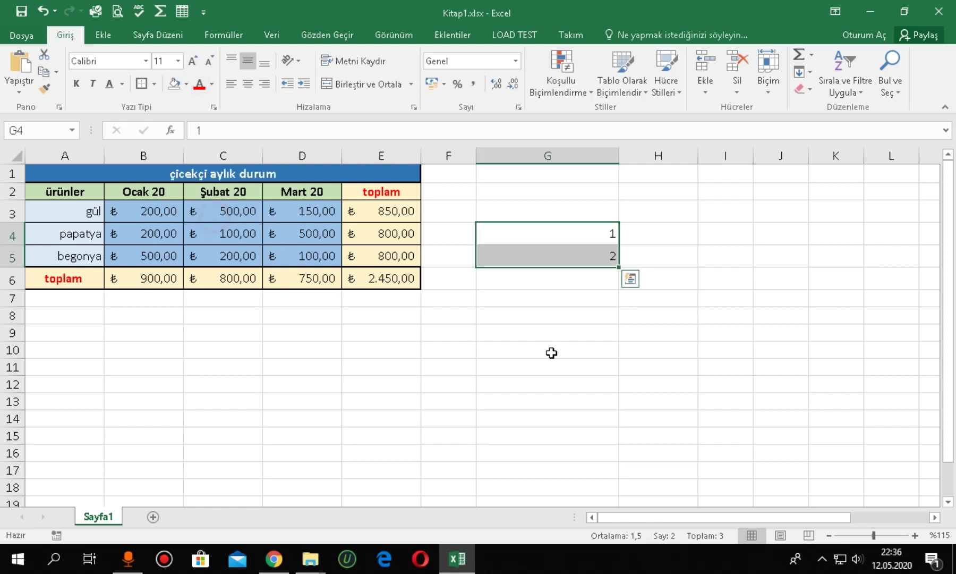
{"action": "left_click", "coordinate": [529, 348]}
{"action": "mouse_move", "coordinate": [530, 234]}
{"action": "left_mouse_down"}
{"action": "mouse_move", "coordinate": [465, 264]}
{"action": "mouse_move", "coordinate": [512, 264]}
{"action": "left_mouse_up"}
Clear all borders from G4:G5 with Kenarlık Yok
{"action": "left_click", "coordinate": [153, 84]}
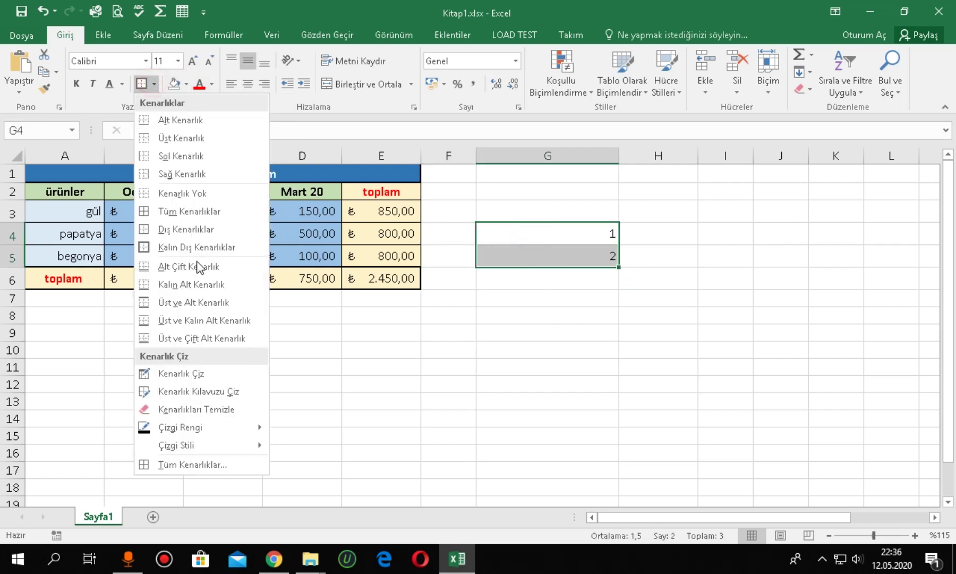
{"action": "left_click", "coordinate": [194, 193]}
{"action": "left_click", "coordinate": [530, 382]}
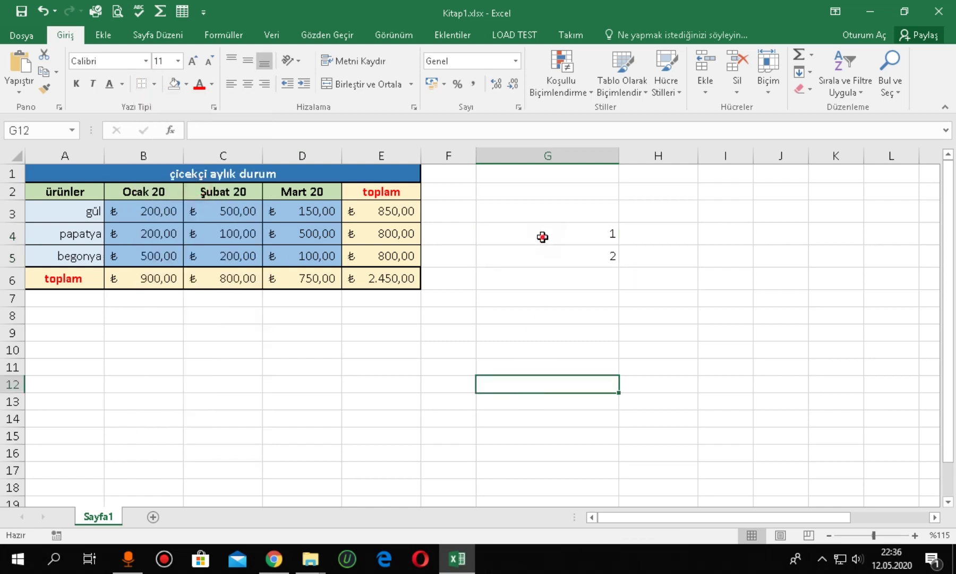
{"action": "left_click_drag", "start_coordinate": [542, 237], "coordinate": [548, 266]}
{"action": "left_click", "coordinate": [580, 335]}
{"action": "mouse_move", "coordinate": [587, 232]}
{"action": "left_mouse_down"}
{"action": "mouse_move", "coordinate": [590, 257]}
{"action": "mouse_move", "coordinate": [581, 254]}
{"action": "left_mouse_up"}
{"action": "left_click", "coordinate": [624, 334]}
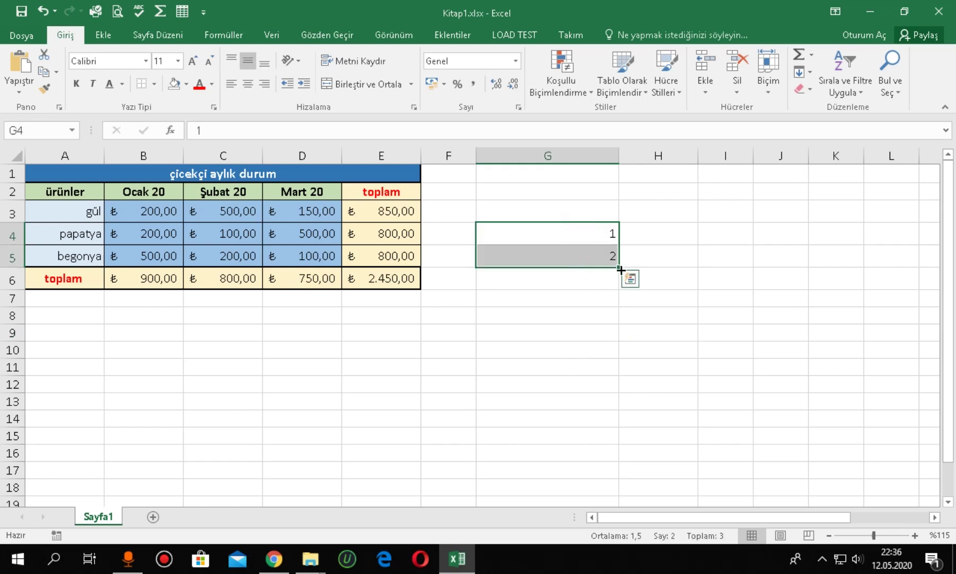
Extend column G to the series 1–10 down to G13, and enter 2 and 4 in H4:H5
{"action": "left_click_drag", "start_coordinate": [619, 268], "coordinate": [621, 406]}
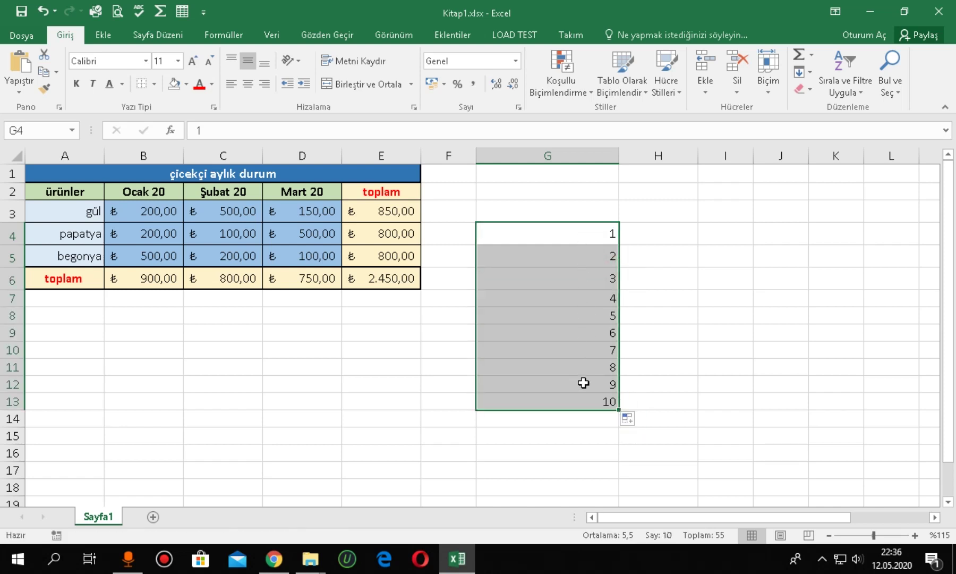
{"action": "left_click", "coordinate": [650, 237]}
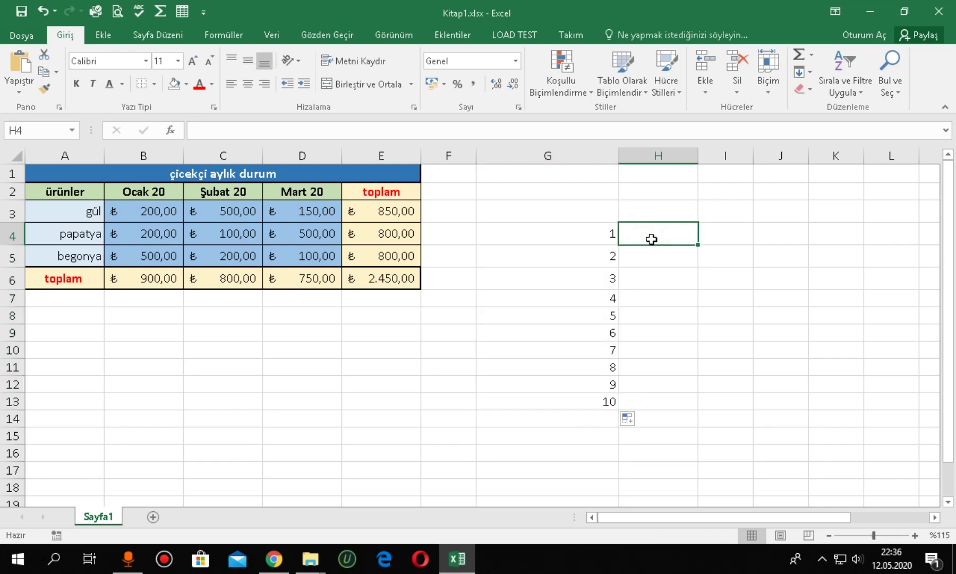
{"action": "type", "text": "2"}
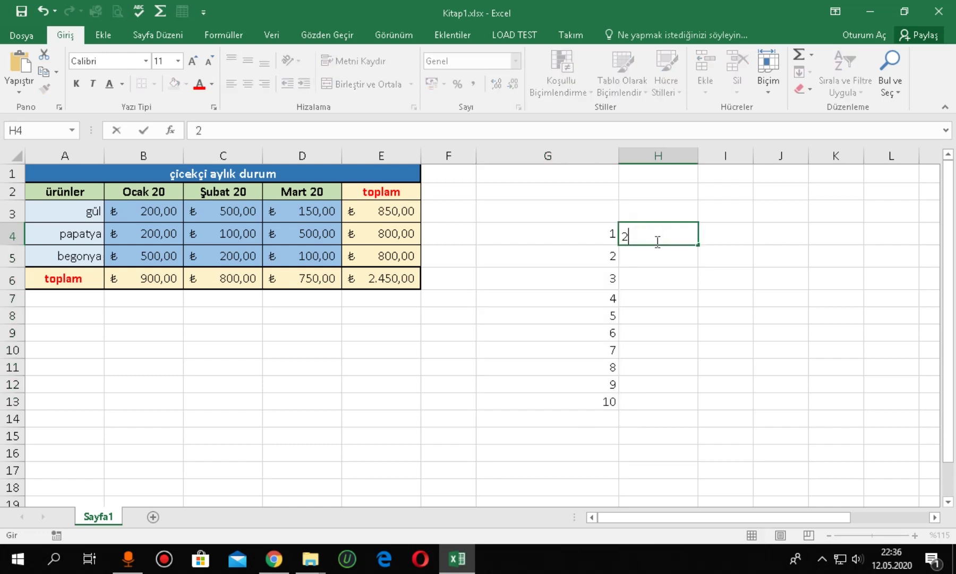
{"action": "left_click", "coordinate": [662, 298]}
{"action": "left_click", "coordinate": [647, 264]}
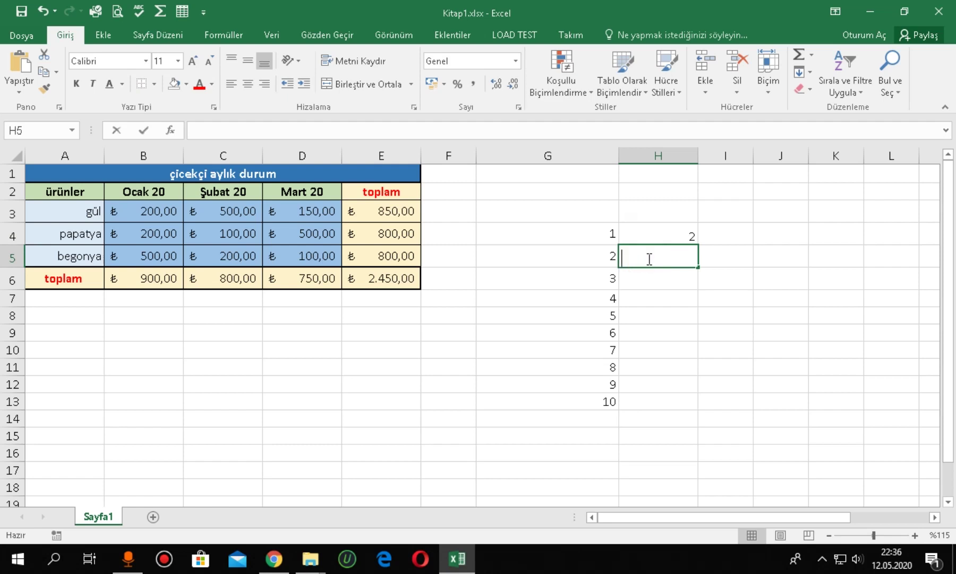
{"action": "type", "text": "4"}
{"action": "left_click", "coordinate": [696, 319]}
Fill H4:H13 with the even series 2 to 20 from the H4:H5 pattern
{"action": "left_click", "coordinate": [680, 234]}
{"action": "left_click_drag", "start_coordinate": [680, 234], "coordinate": [677, 257]}
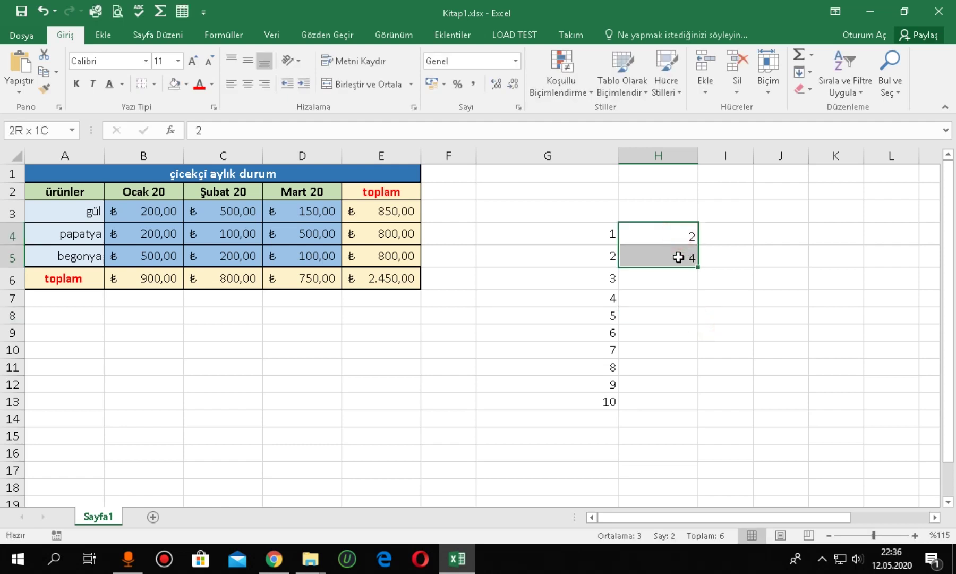
{"action": "double_click", "coordinate": [698, 267]}
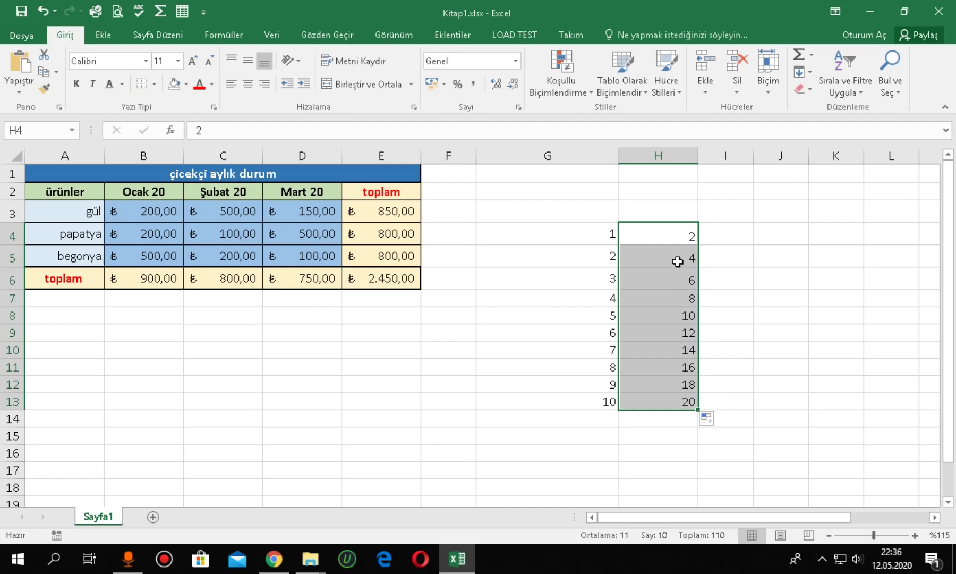
{"action": "left_click", "coordinate": [679, 235]}
{"action": "left_click", "coordinate": [668, 405]}
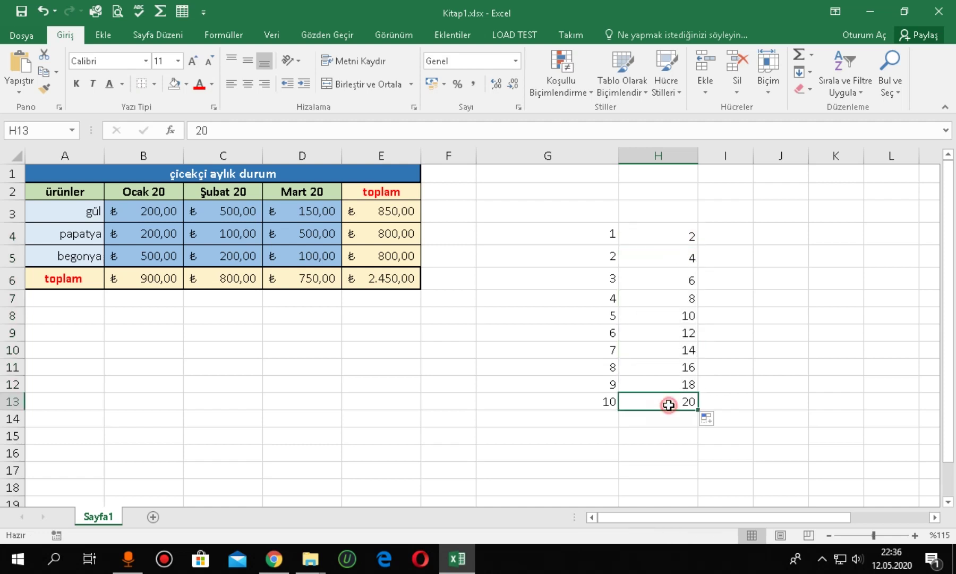
{"action": "left_click", "coordinate": [593, 227]}
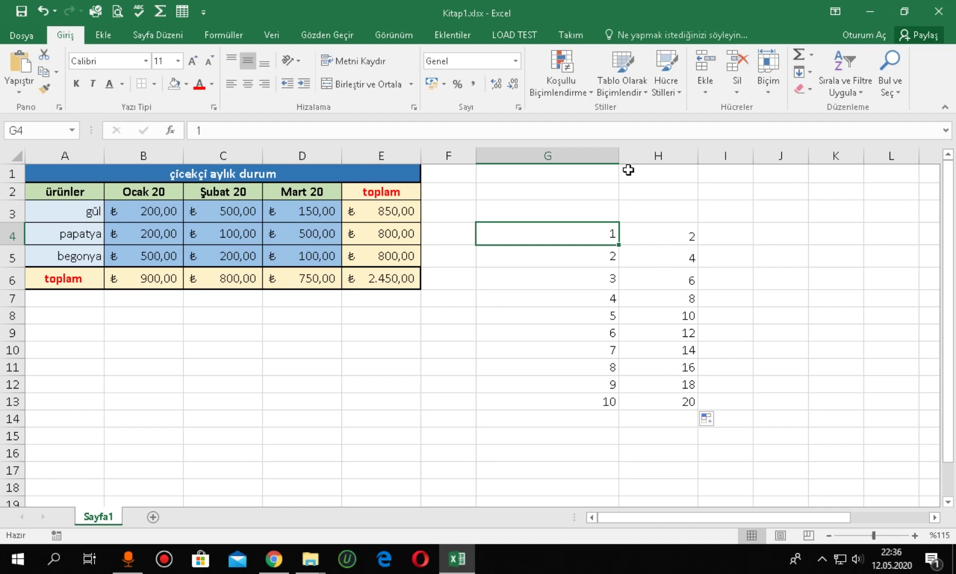
AutoFit columns G and H to the width of their 1–10 and 2–20 series
{"action": "left_click_drag", "start_coordinate": [579, 155], "coordinate": [669, 155]}
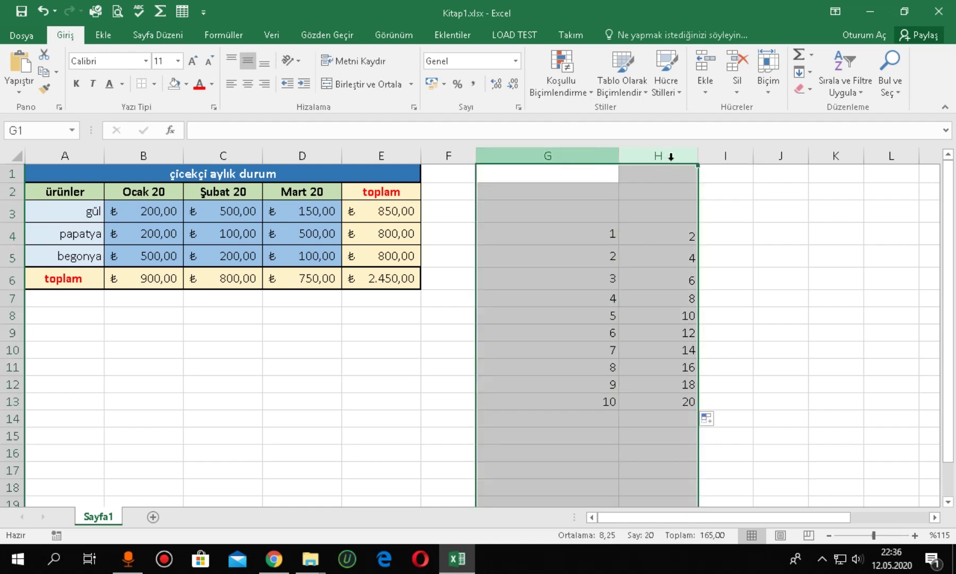
{"action": "double_click", "coordinate": [618, 155]}
{"action": "left_click", "coordinate": [584, 298]}
{"action": "left_click_drag", "start_coordinate": [491, 234], "coordinate": [508, 401]}
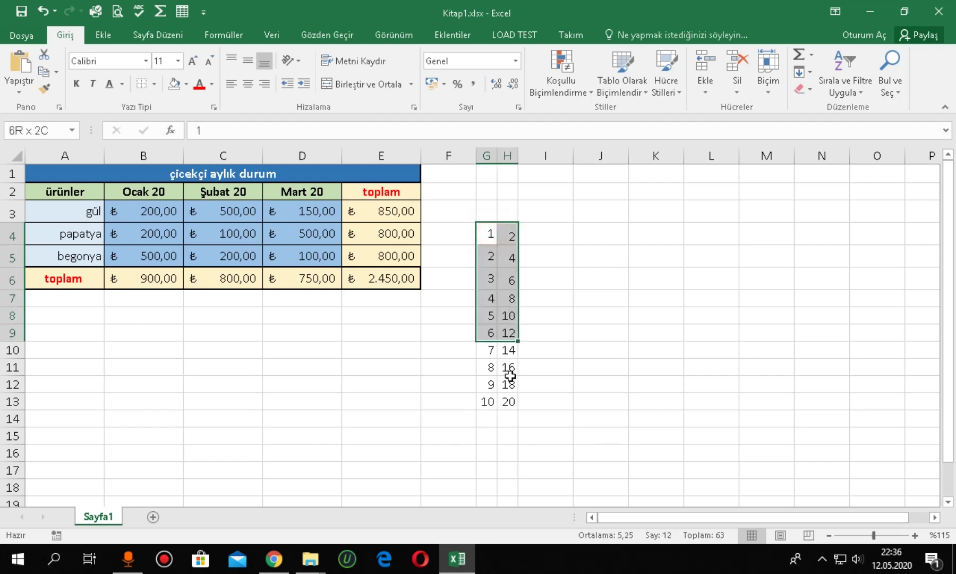
{"action": "left_click", "coordinate": [599, 351]}
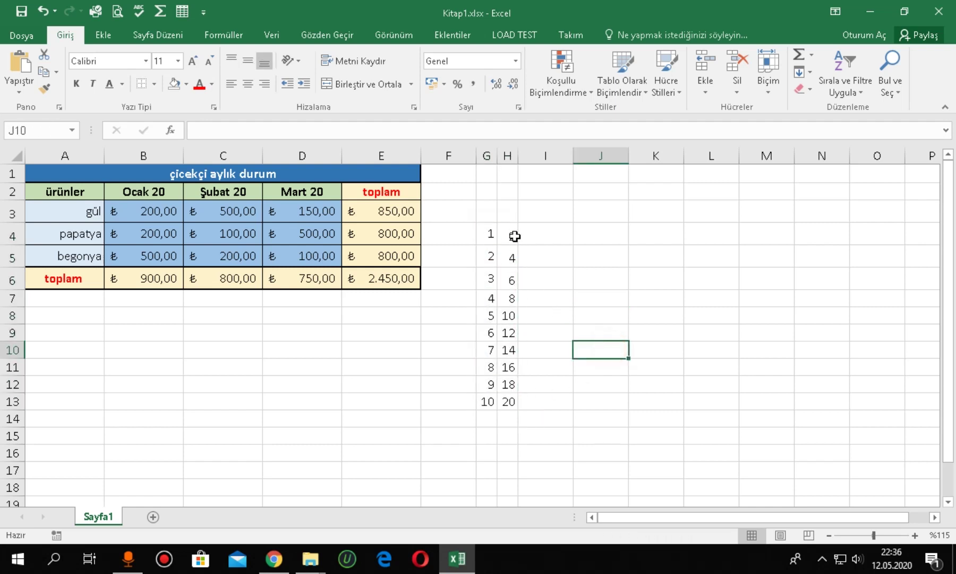
{"action": "left_click", "coordinate": [512, 236]}
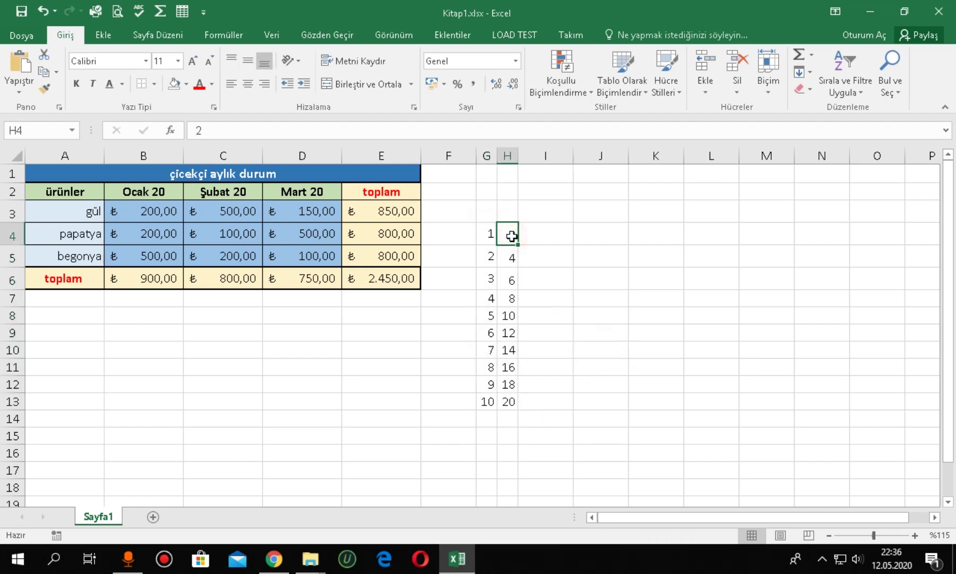
{"action": "left_click", "coordinate": [485, 238]}
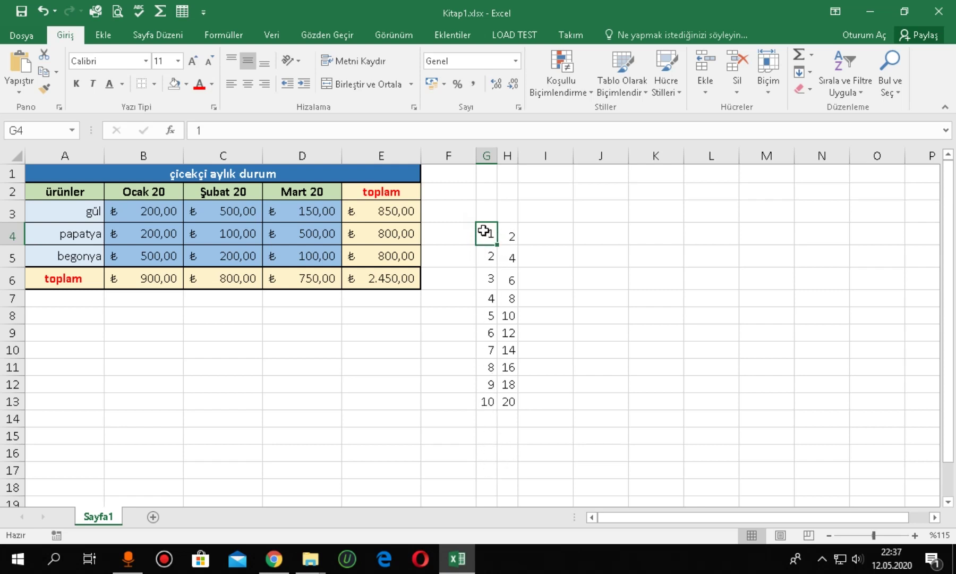
{"action": "left_click", "coordinate": [513, 231]}
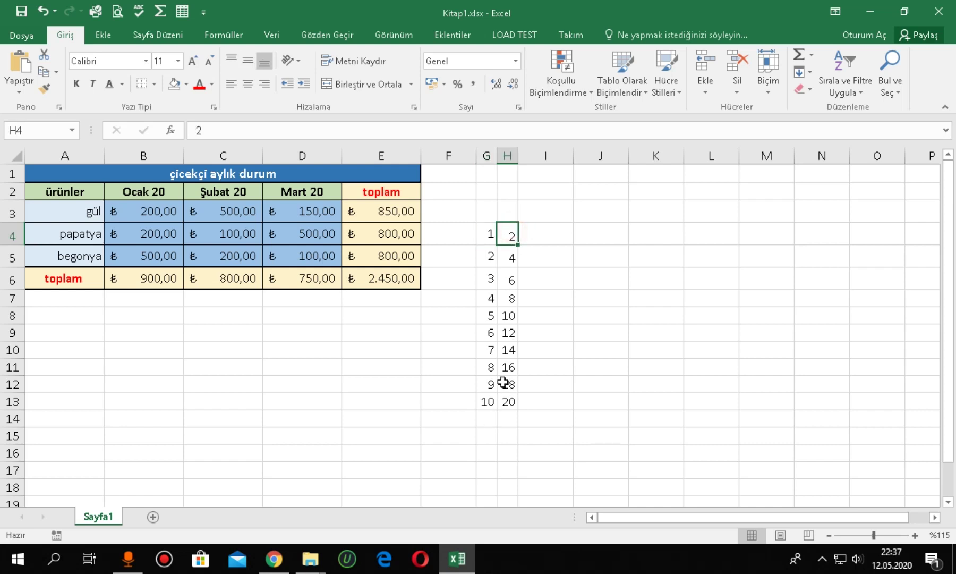
{"action": "left_click_drag", "start_coordinate": [490, 238], "coordinate": [504, 401]}
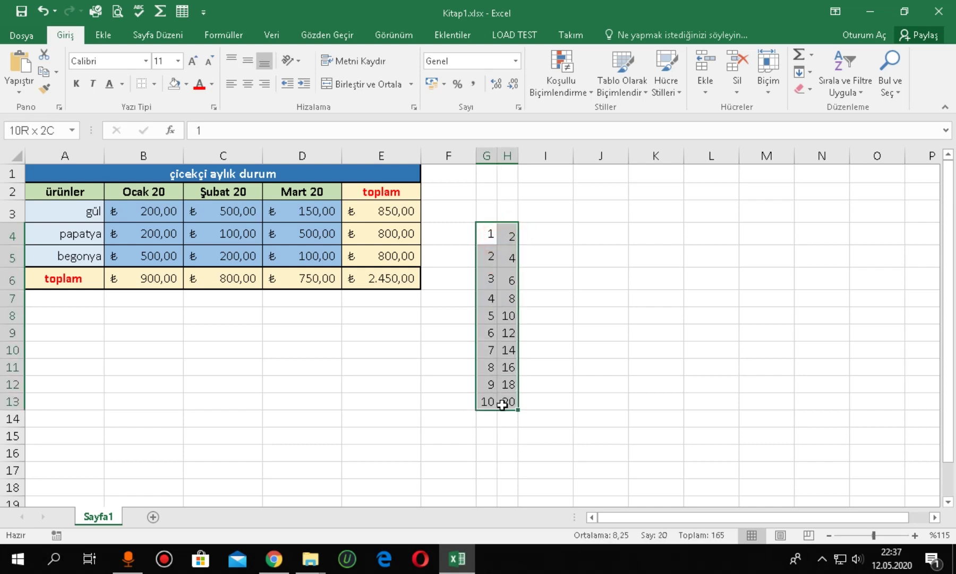
{"action": "left_click", "coordinate": [542, 235]}
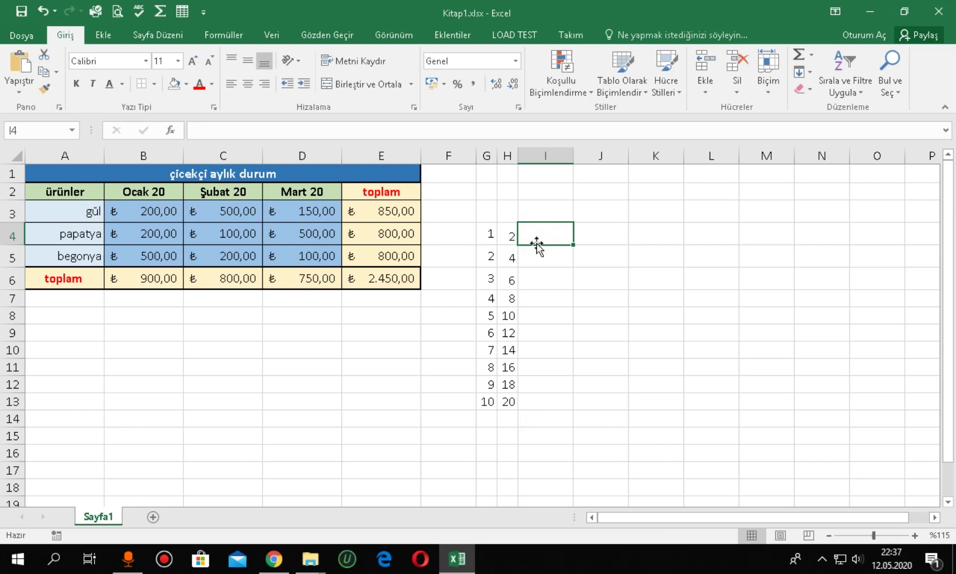
Enter ocak in I4, fill the months down to aralık in I15, and narrow column I
{"action": "type", "text": "ocak"}
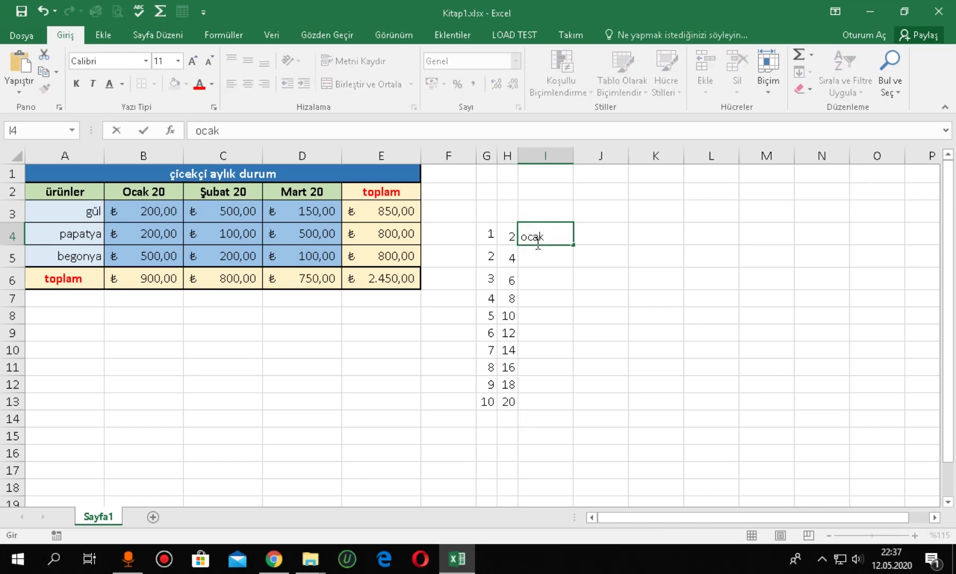
{"action": "left_click", "coordinate": [649, 264]}
{"action": "left_click", "coordinate": [559, 240]}
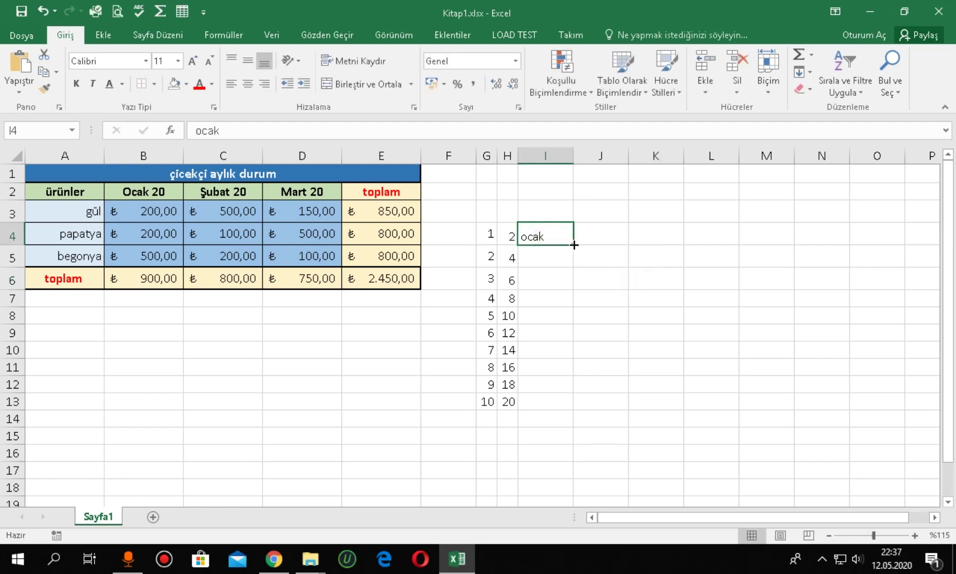
{"action": "left_click_drag", "start_coordinate": [575, 244], "coordinate": [571, 425]}
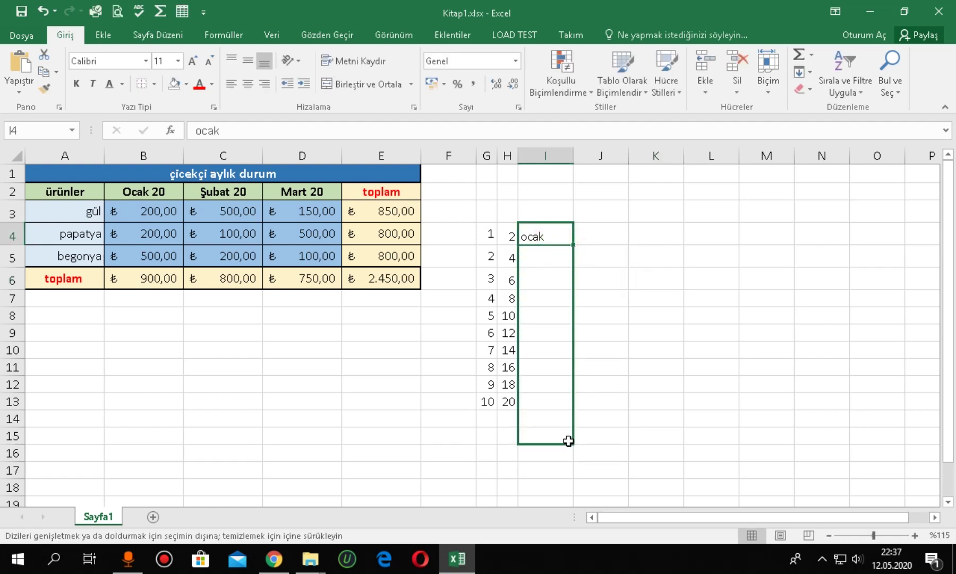
{"action": "left_click_drag", "start_coordinate": [570, 435], "coordinate": [570, 441]}
{"action": "left_click", "coordinate": [641, 343]}
{"action": "left_click_drag", "start_coordinate": [558, 240], "coordinate": [552, 437]}
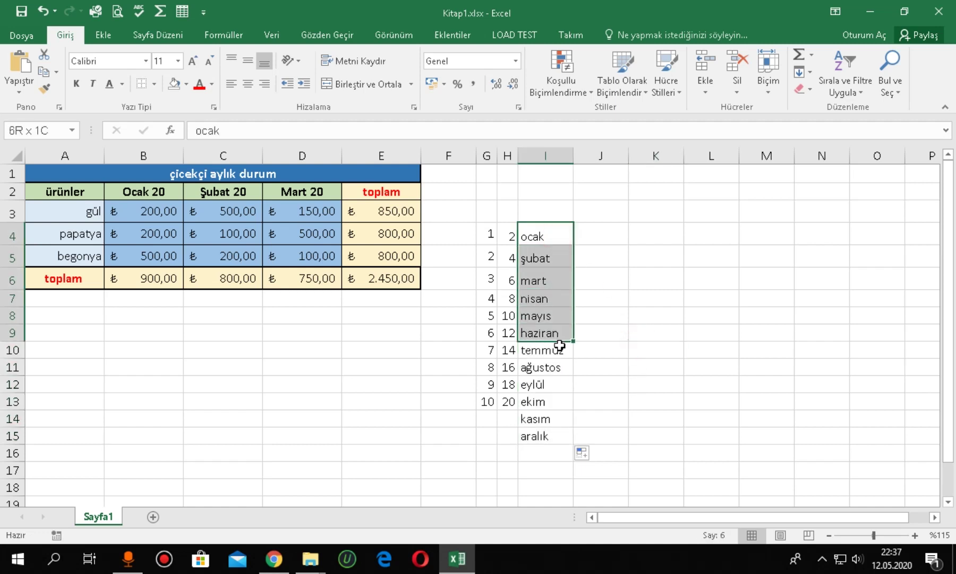
{"action": "left_click", "coordinate": [615, 231]}
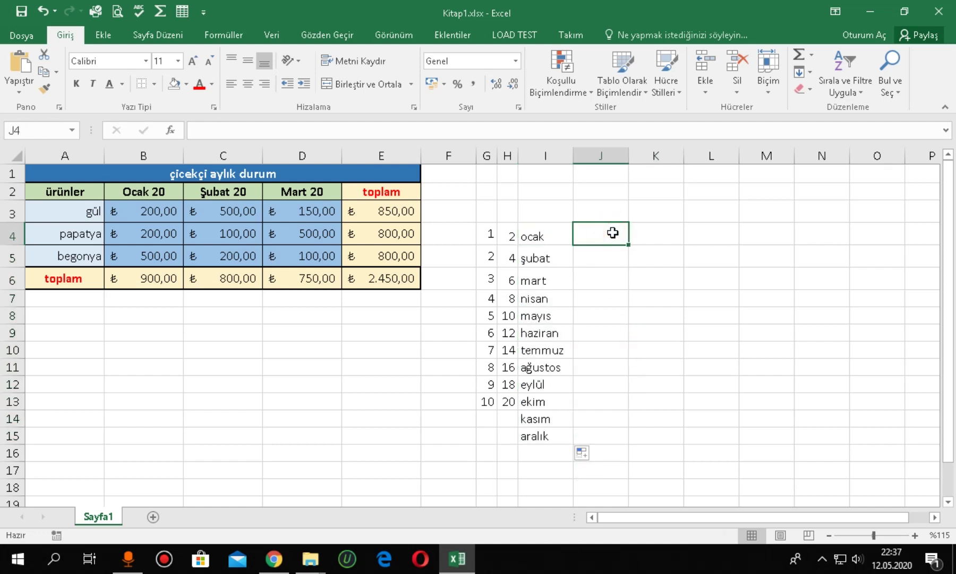
{"action": "left_click_drag", "start_coordinate": [574, 156], "coordinate": [570, 156]}
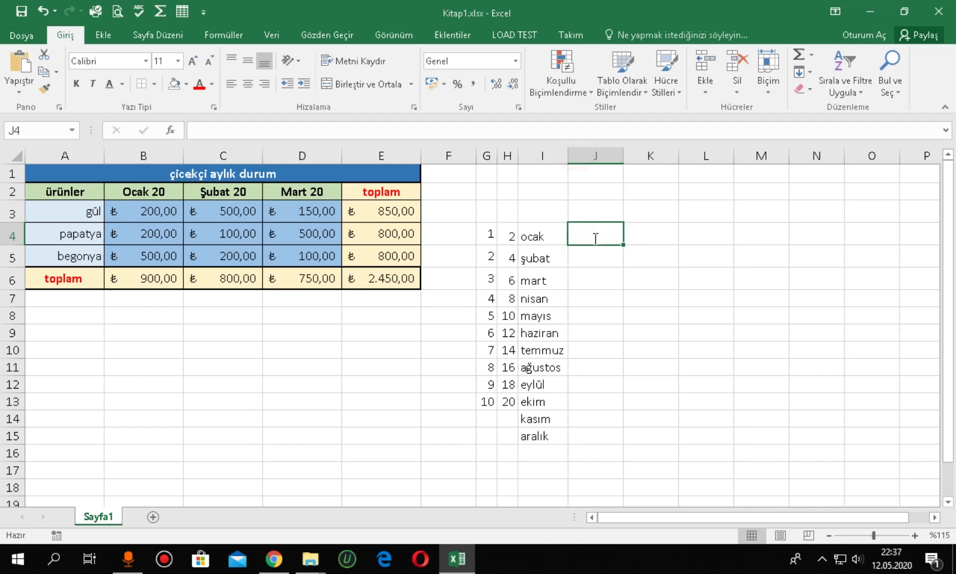
Enter Pazartesi in J4, fill weekdays down, and clear the repeats from J11:J15
{"action": "type", "text": "pazartesi"}
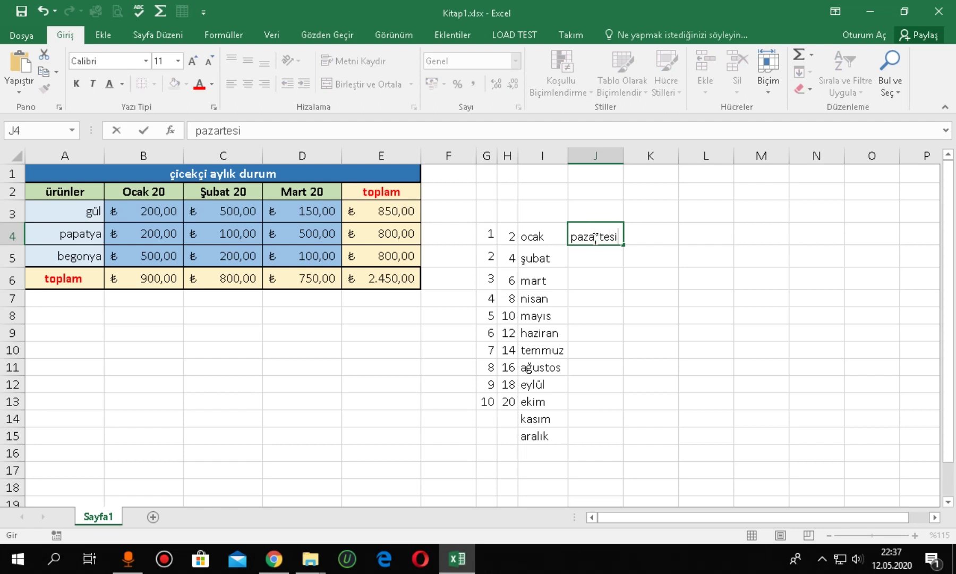
{"action": "left_click", "coordinate": [696, 298]}
{"action": "left_click", "coordinate": [611, 234]}
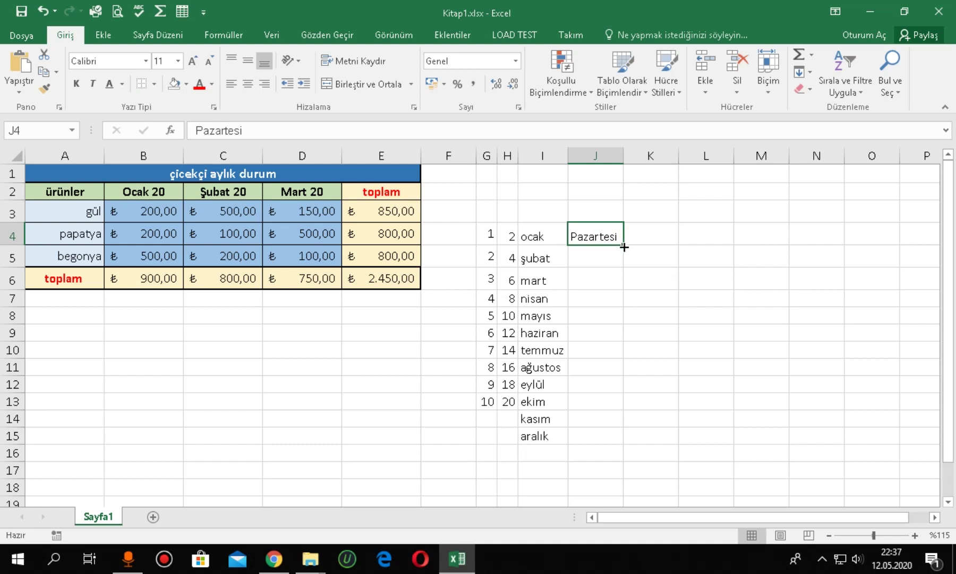
{"action": "double_click", "coordinate": [624, 247]}
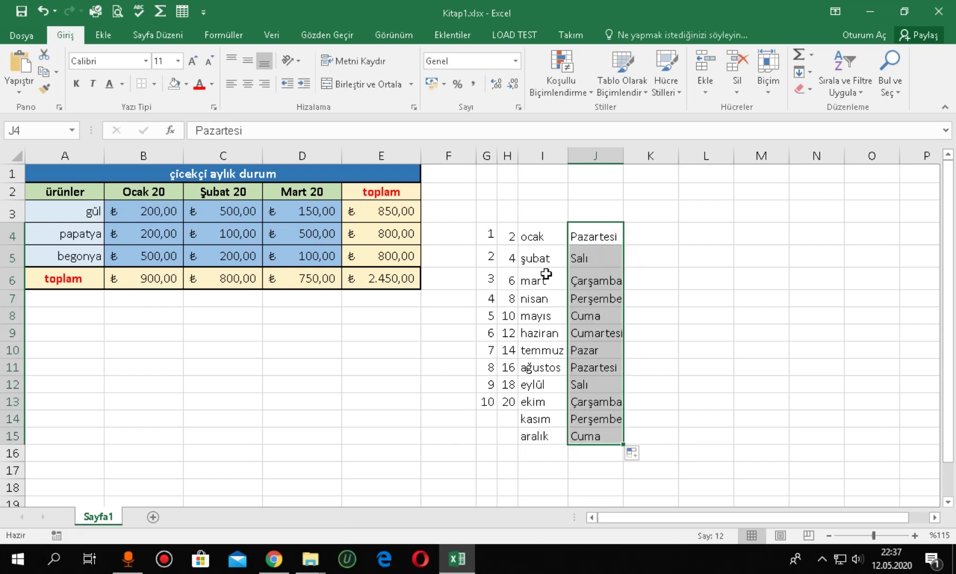
{"action": "left_click_drag", "start_coordinate": [533, 236], "coordinate": [540, 436]}
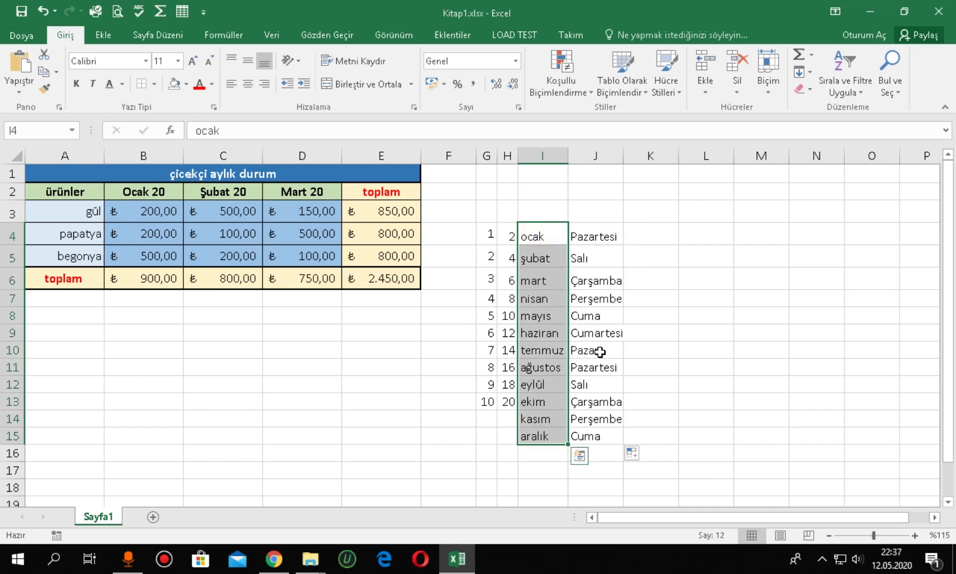
{"action": "left_click", "coordinate": [636, 367]}
{"action": "left_click_drag", "start_coordinate": [605, 367], "coordinate": [596, 447]}
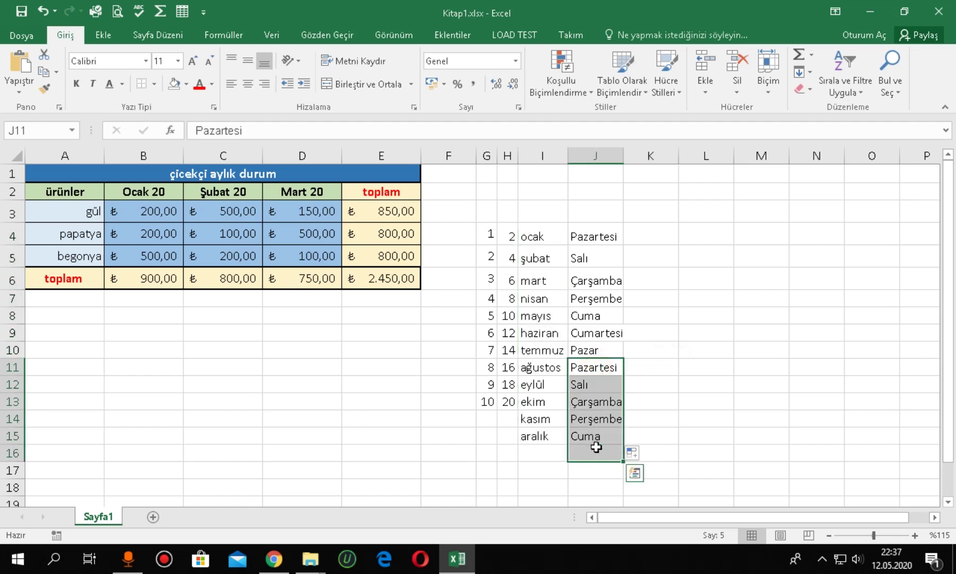
{"action": "key", "text": "Delete"}
AutoFit column J to the weekday names Pazartesi through Pazar
{"action": "left_click_drag", "start_coordinate": [659, 401], "coordinate": [659, 388]}
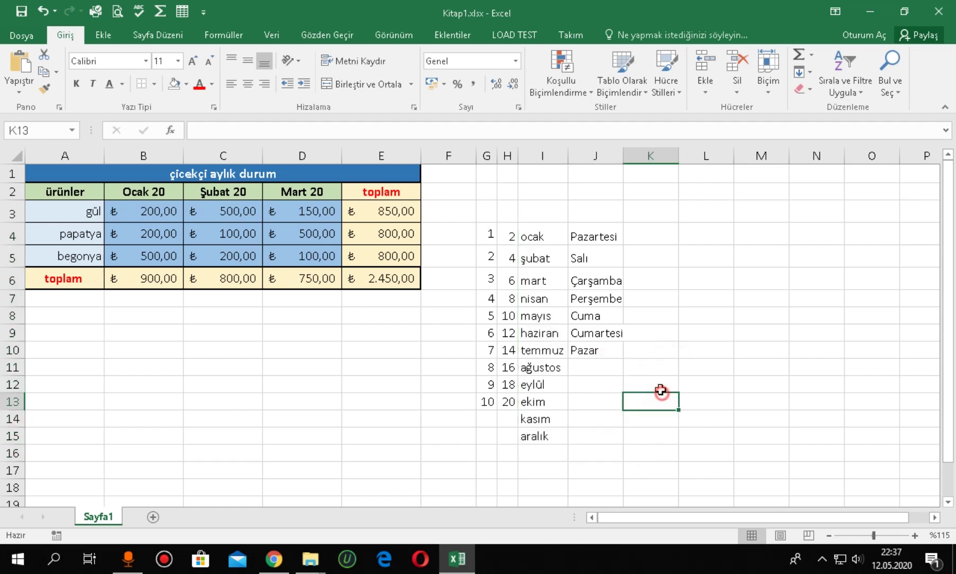
{"action": "left_click_drag", "start_coordinate": [606, 232], "coordinate": [597, 332]}
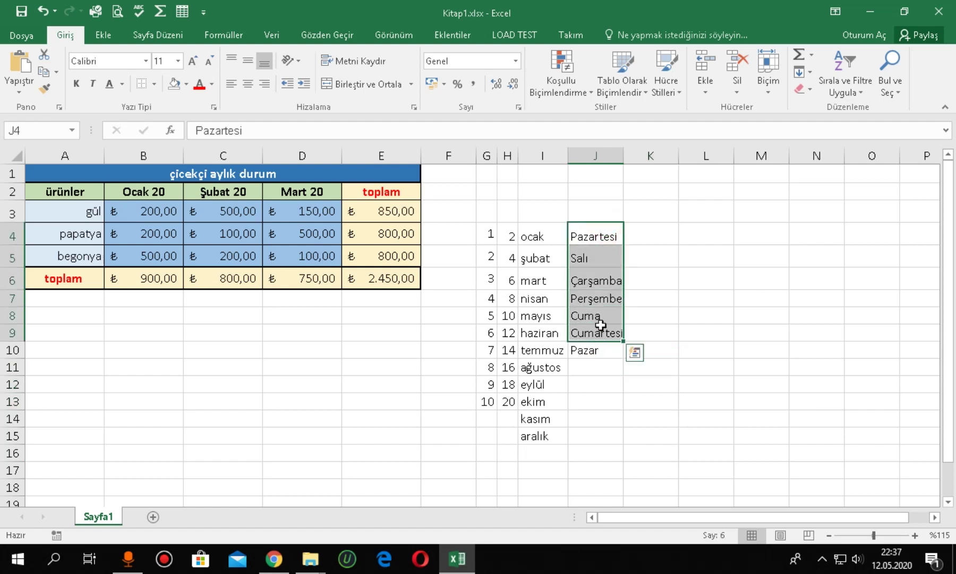
{"action": "double_click", "coordinate": [624, 156]}
{"action": "left_click", "coordinate": [659, 316]}
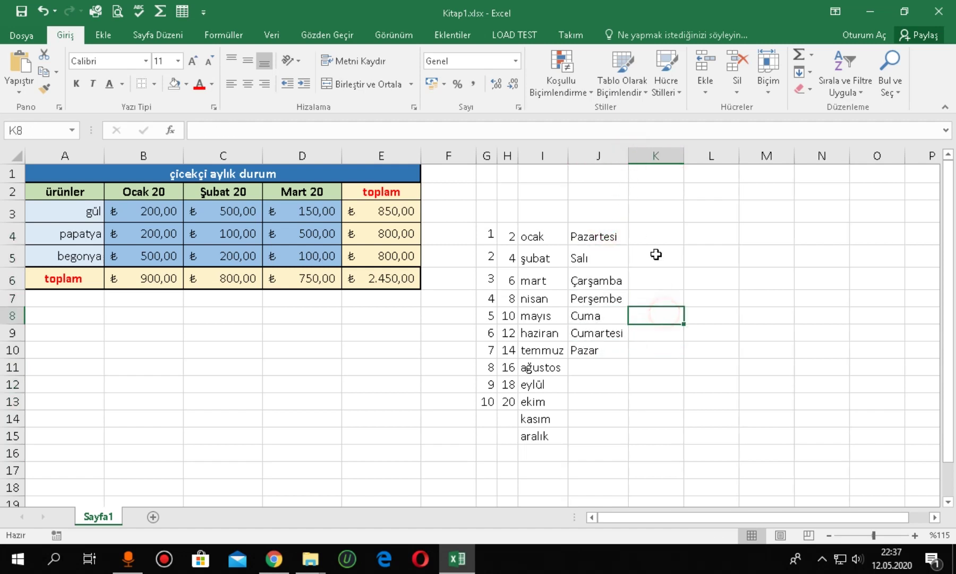
{"action": "left_click", "coordinate": [656, 241]}
{"action": "left_click", "coordinate": [722, 246]}
{"action": "left_click", "coordinate": [673, 234]}
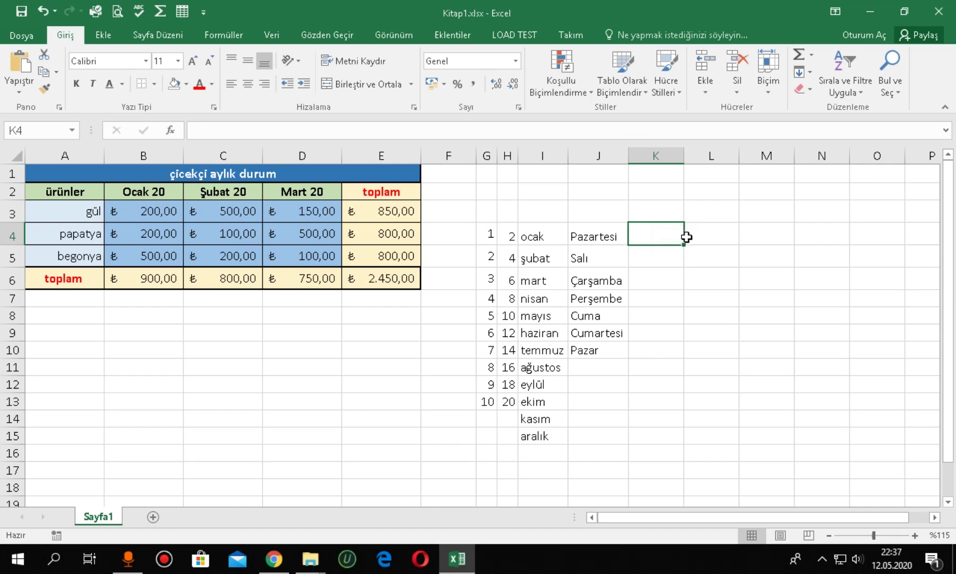
{"action": "left_click", "coordinate": [495, 237]}
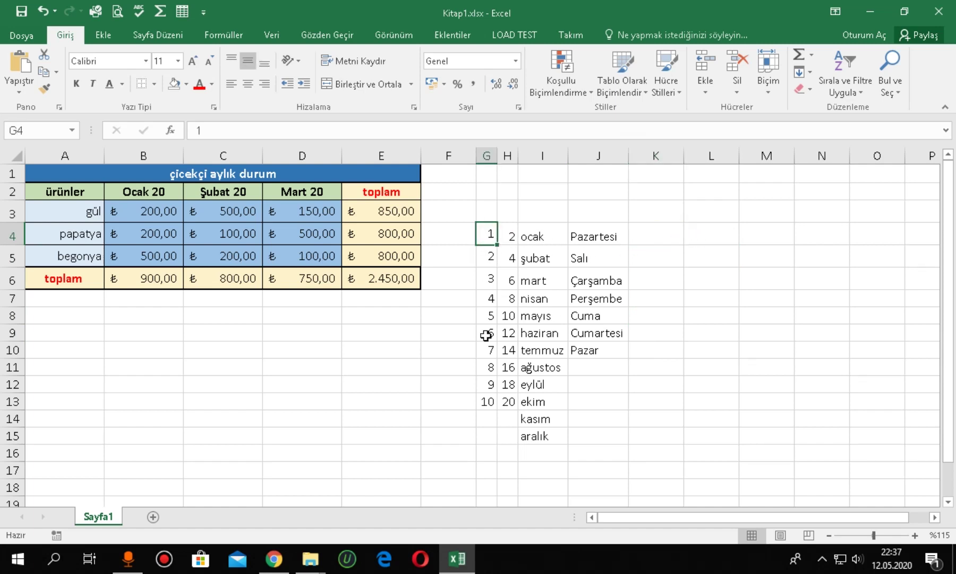
{"action": "left_click", "coordinate": [689, 235]}
{"action": "left_click", "coordinate": [657, 237]}
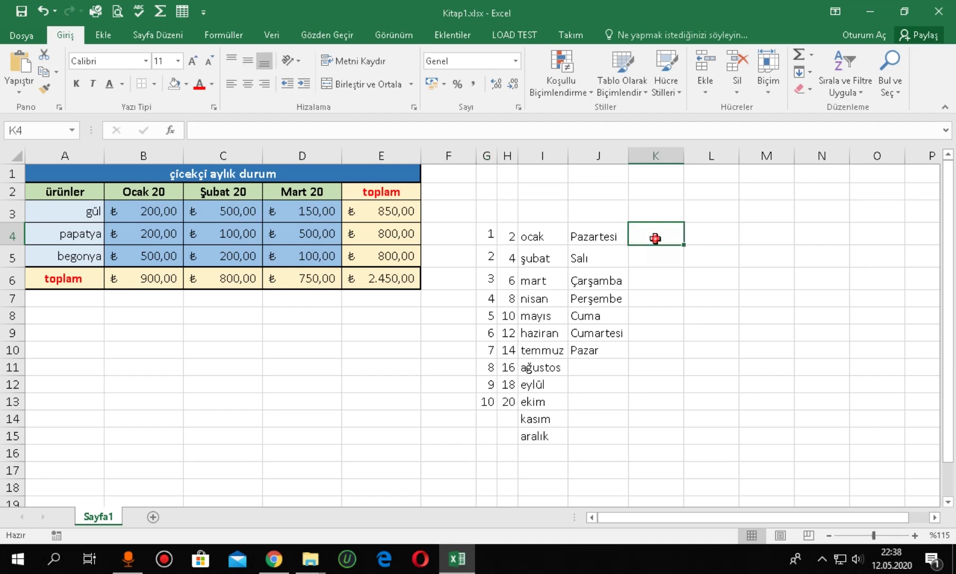
{"action": "left_click", "coordinate": [709, 234]}
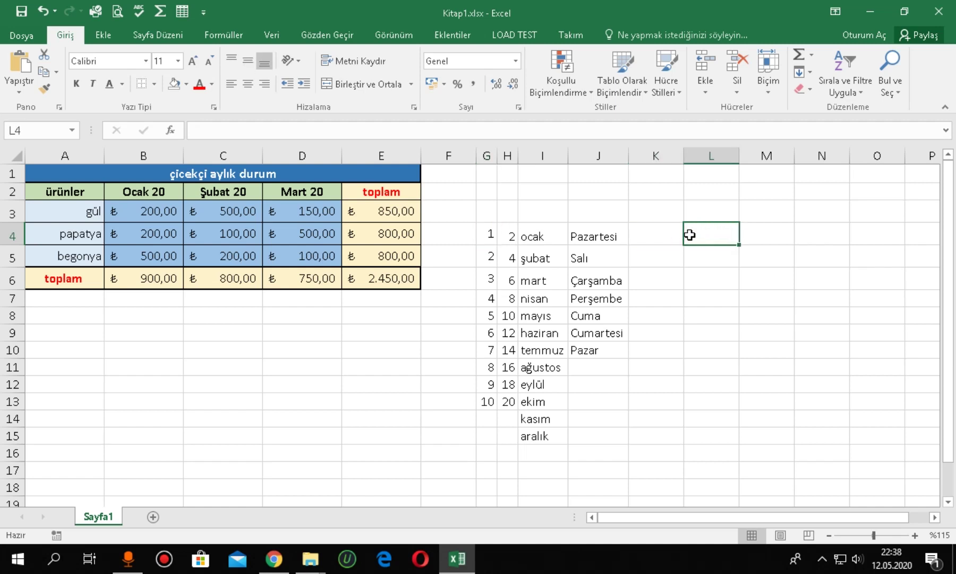
Fill L4:L13 with 1 to 10 from a single typed 1 using Doldurma Serisi
{"action": "type", "text": "1"}
{"action": "left_click", "coordinate": [700, 283]}
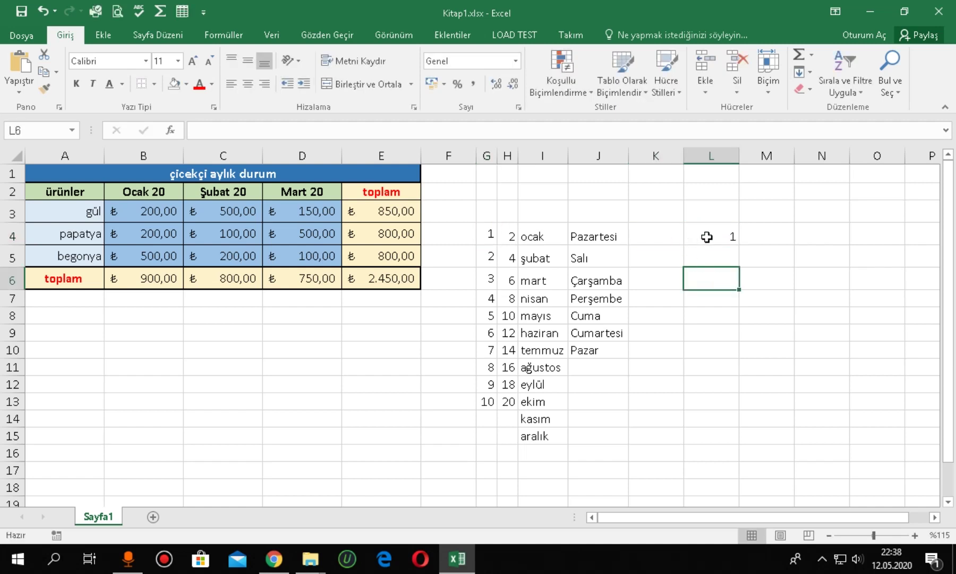
{"action": "left_click", "coordinate": [707, 237]}
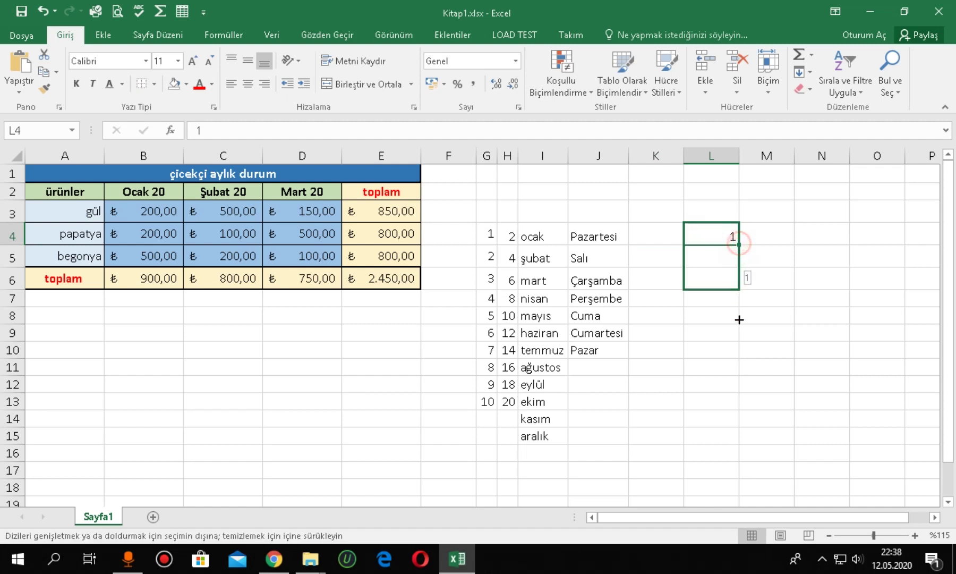
{"action": "left_click_drag", "start_coordinate": [740, 243], "coordinate": [739, 406]}
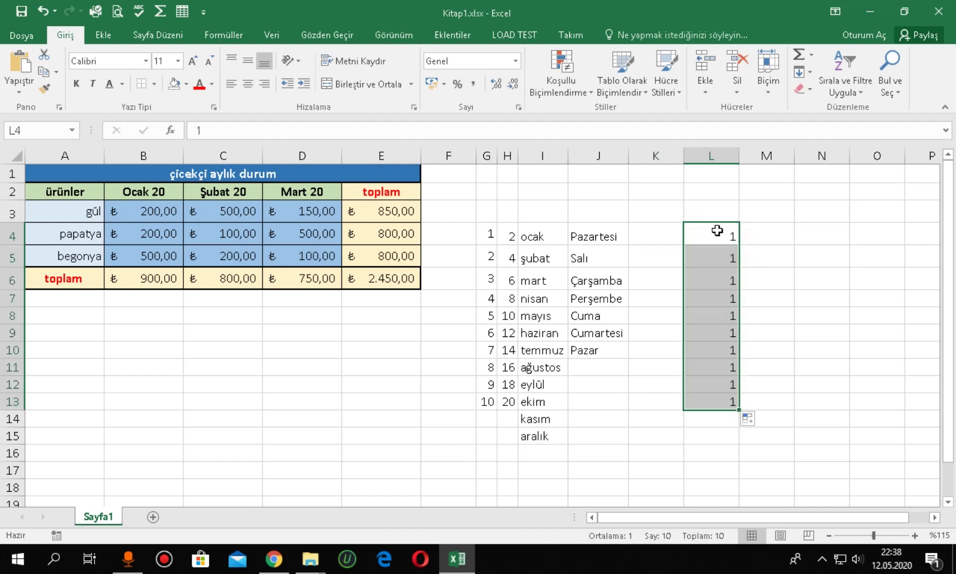
{"action": "left_click", "coordinate": [719, 229]}
{"action": "left_click", "coordinate": [725, 279]}
{"action": "left_click", "coordinate": [715, 312]}
{"action": "left_click", "coordinate": [715, 333]}
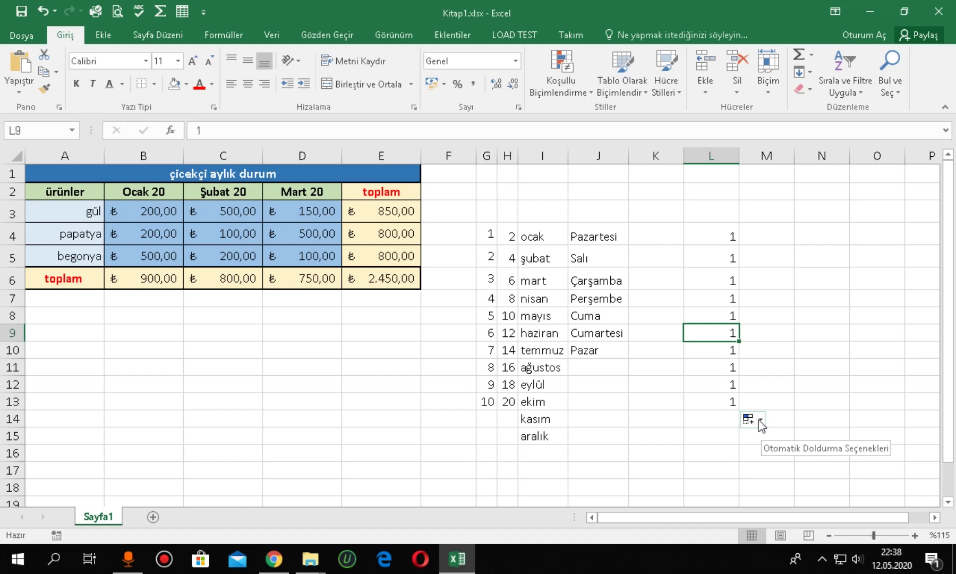
{"action": "left_click", "coordinate": [762, 419]}
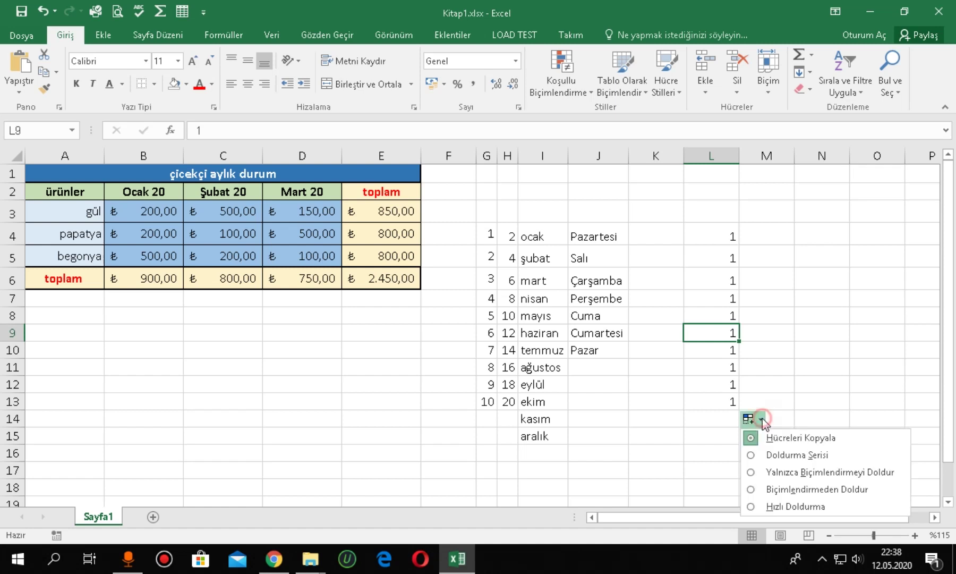
{"action": "left_click", "coordinate": [792, 455]}
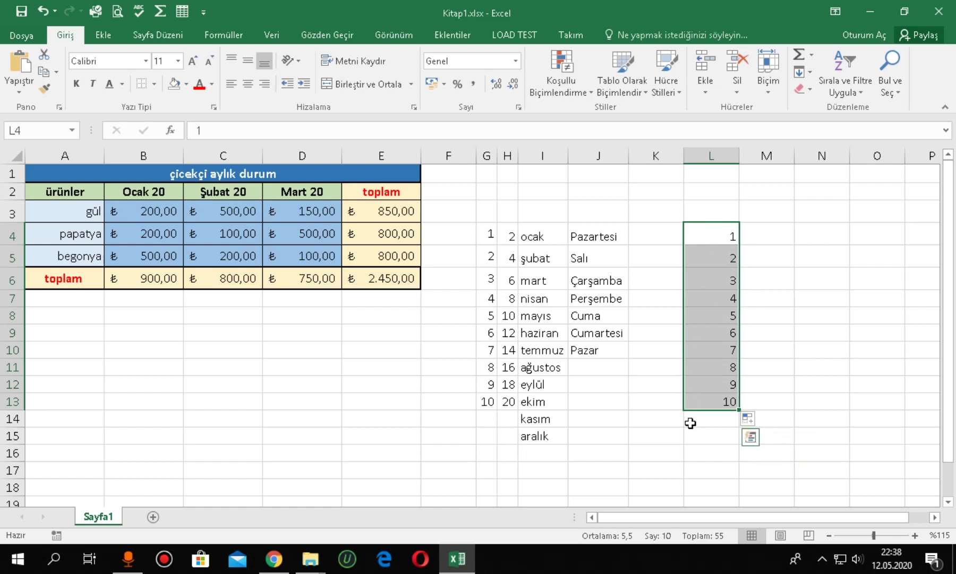
{"action": "left_click", "coordinate": [691, 486]}
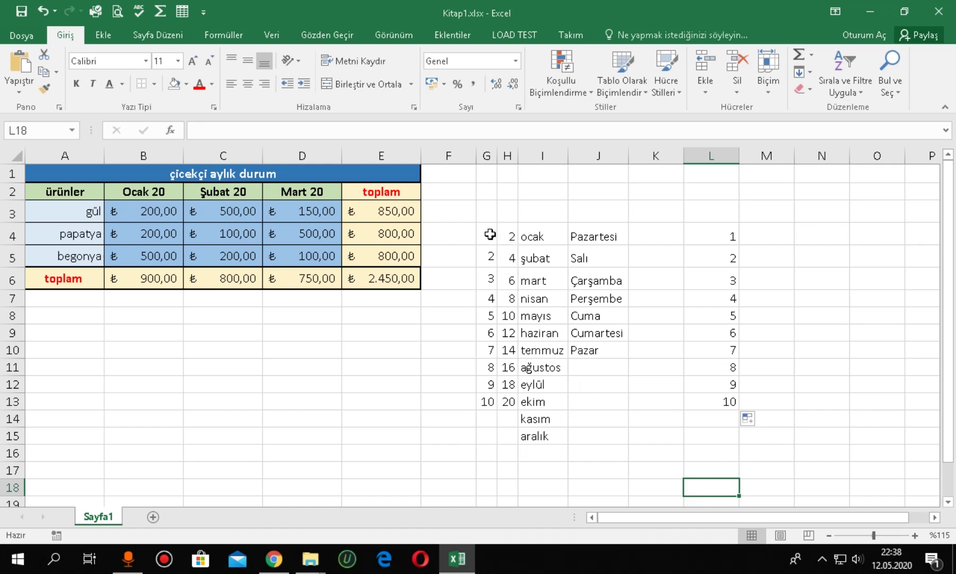
Insert a blank column F beside the toplam column with Ekle
{"action": "mouse_move", "coordinate": [490, 230]}
{"action": "left_mouse_down"}
{"action": "mouse_move", "coordinate": [730, 451]}
{"action": "mouse_move", "coordinate": [765, 439]}
{"action": "left_mouse_up"}
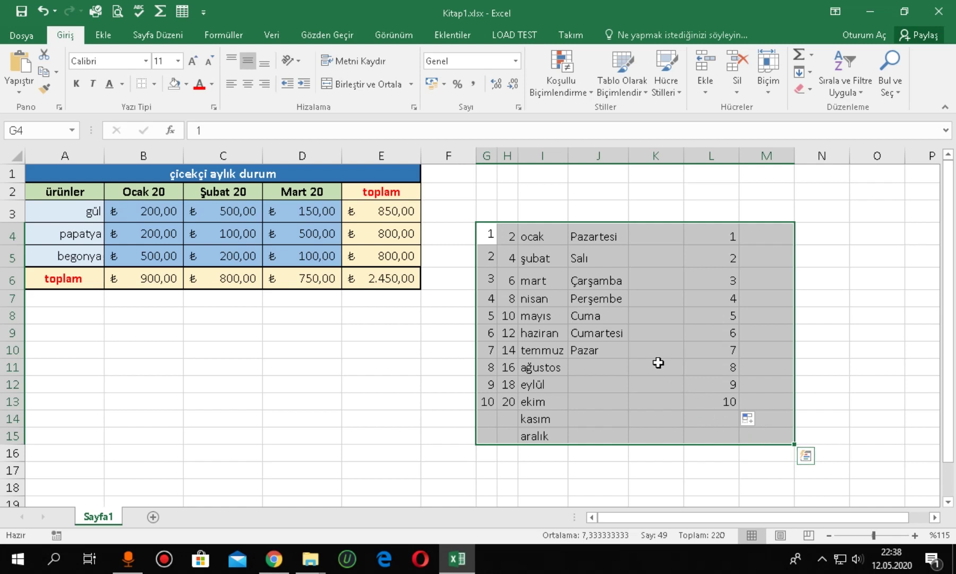
{"action": "left_click", "coordinate": [455, 156]}
{"action": "right_click", "coordinate": [454, 156]}
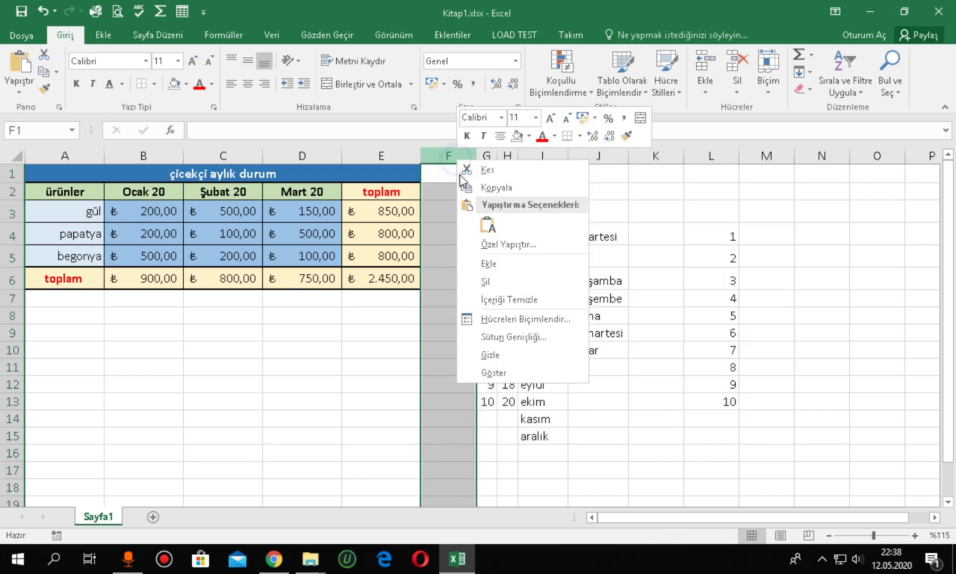
{"action": "left_click", "coordinate": [514, 263]}
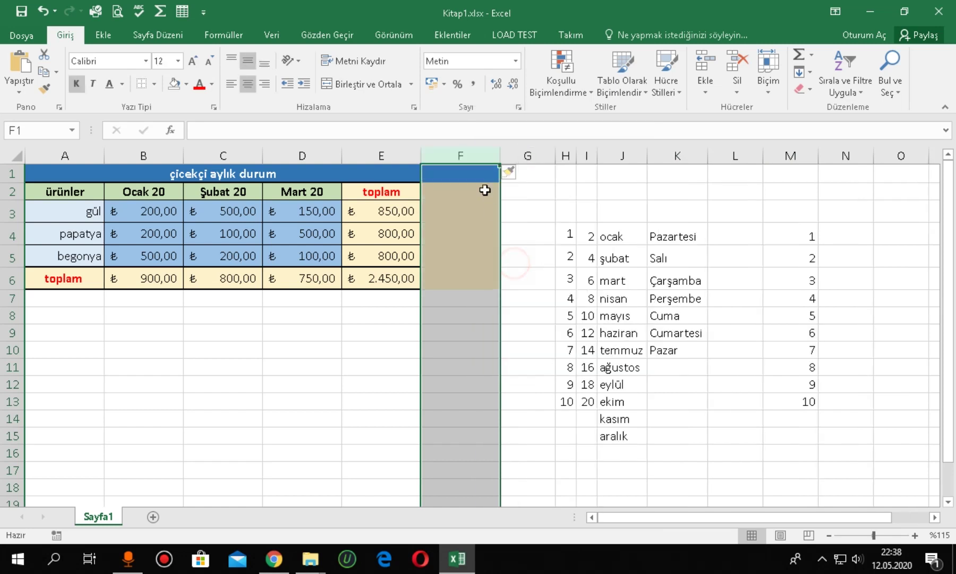
{"action": "left_click", "coordinate": [522, 251]}
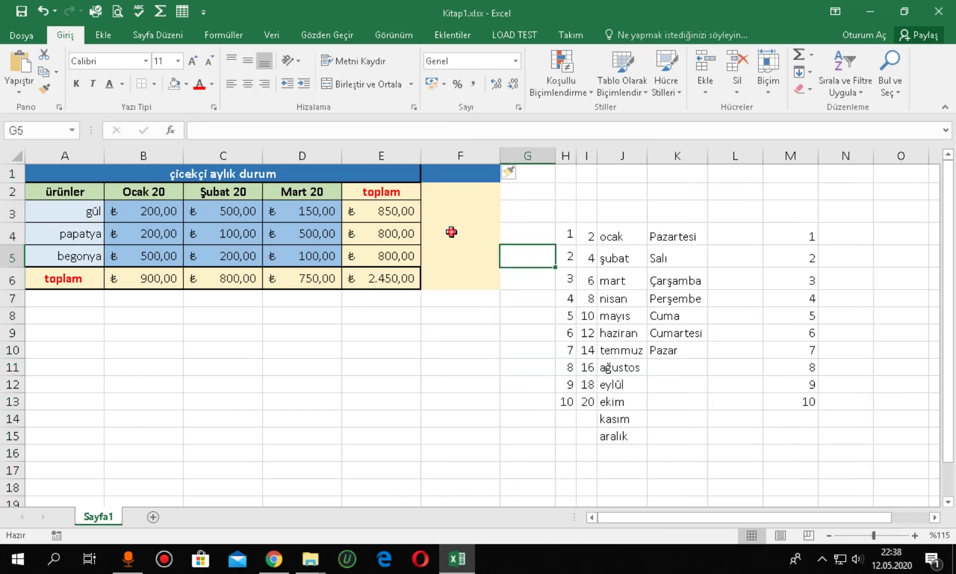
Delete column F and insert a fresh blank column F in its place
{"action": "left_click", "coordinate": [451, 231]}
{"action": "left_click", "coordinate": [451, 193]}
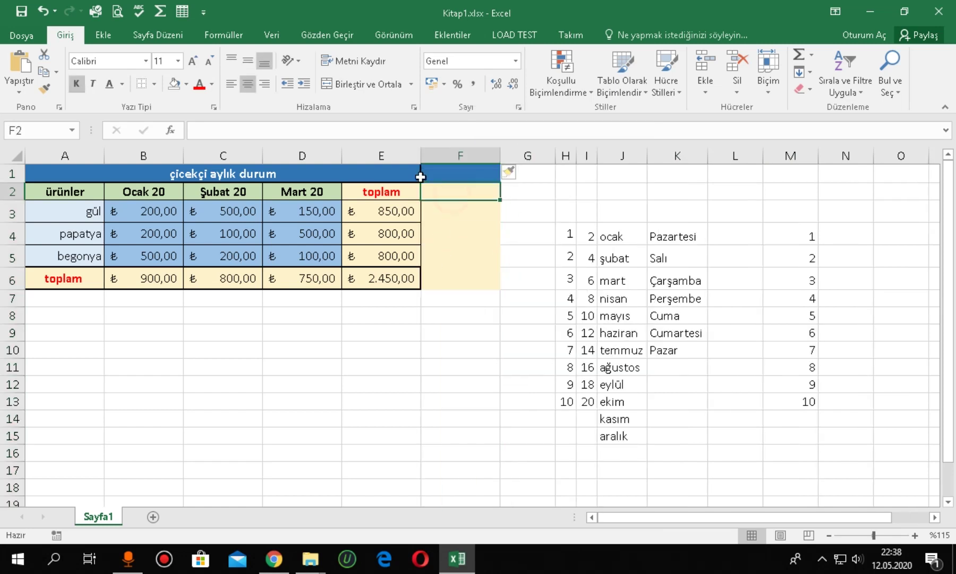
{"action": "left_click", "coordinate": [462, 155]}
{"action": "right_click", "coordinate": [461, 154]}
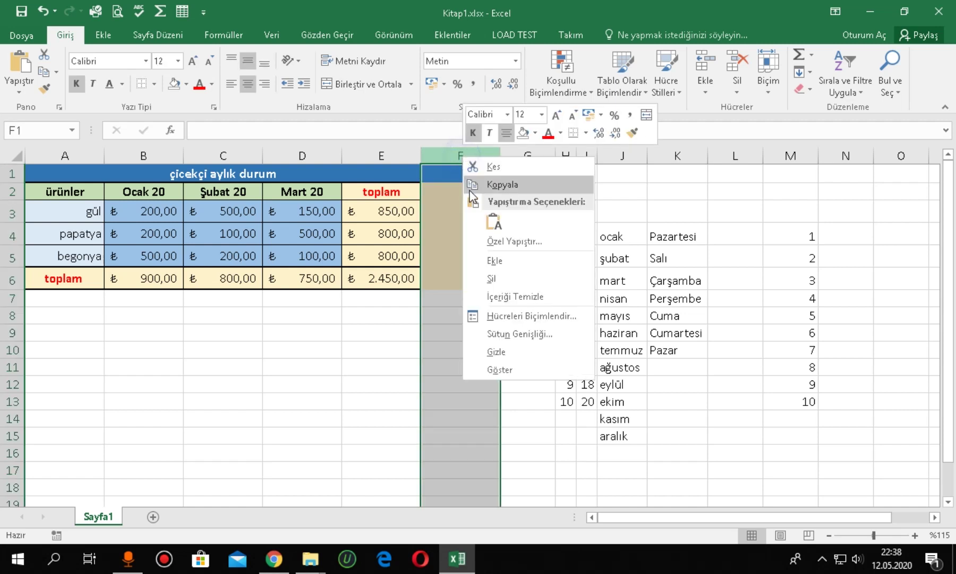
{"action": "left_click", "coordinate": [489, 278]}
{"action": "left_click", "coordinate": [454, 347]}
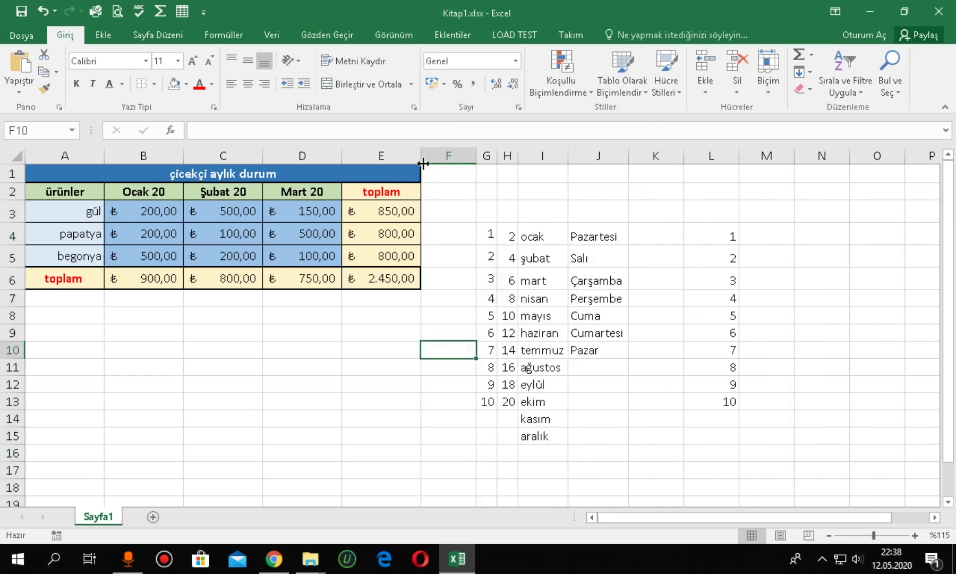
{"action": "left_click", "coordinate": [442, 154]}
{"action": "right_click", "coordinate": [440, 155]}
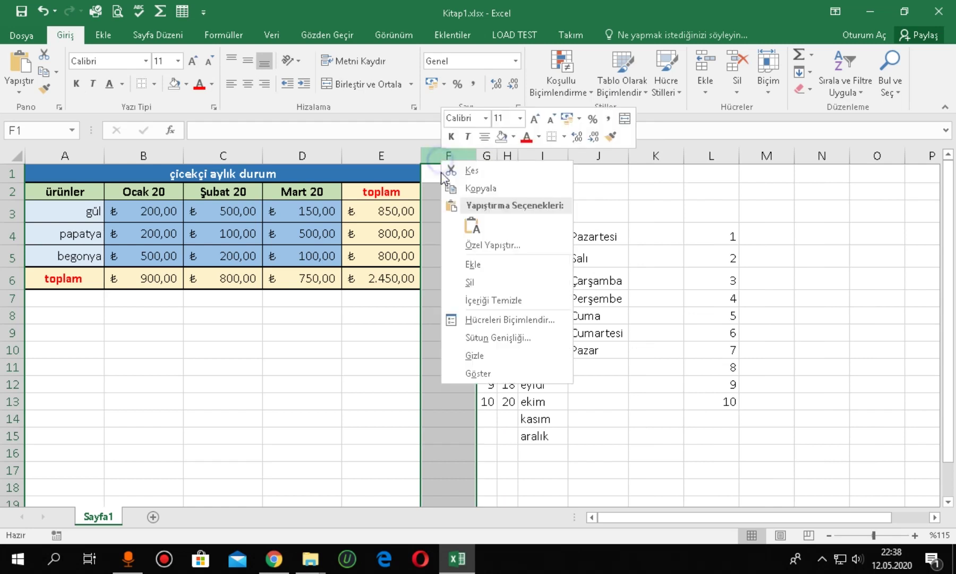
{"action": "left_click", "coordinate": [473, 263]}
{"action": "left_click", "coordinate": [480, 317]}
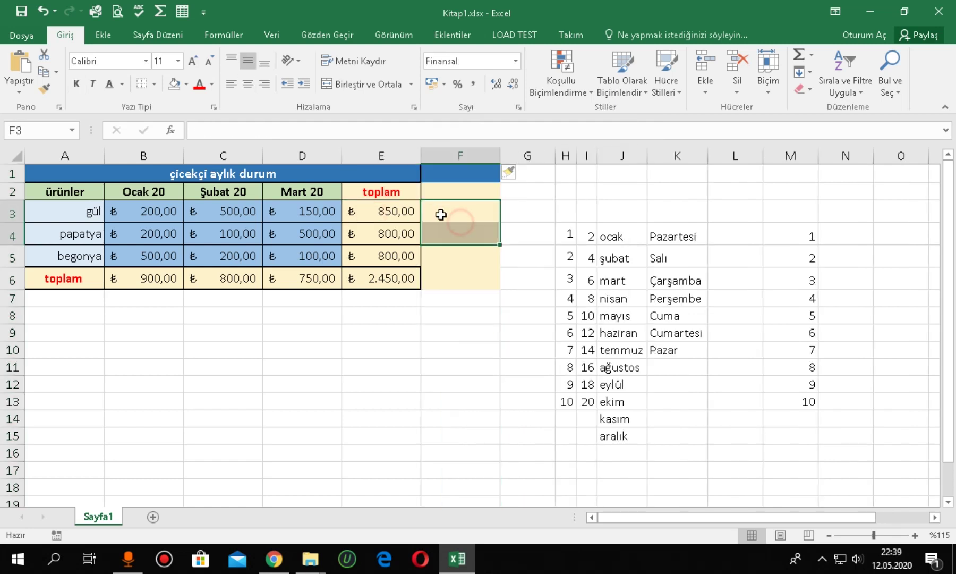
{"action": "left_click_drag", "start_coordinate": [372, 212], "coordinate": [468, 212]}
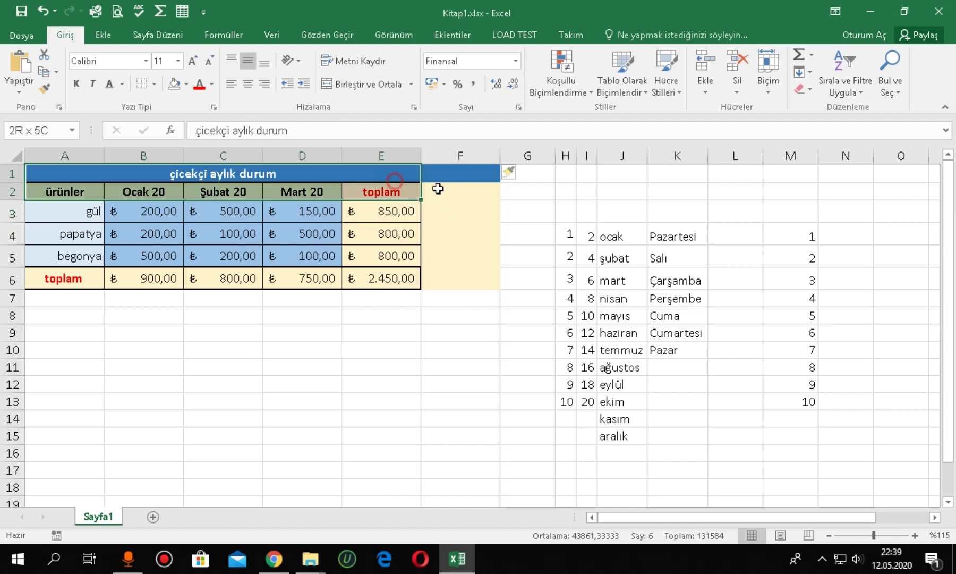
Unmerge the existing A1:E1 'çiçekçi aylık durum' title
{"action": "left_click", "coordinate": [460, 233]}
{"action": "left_click_drag", "start_coordinate": [455, 171], "coordinate": [457, 284]}
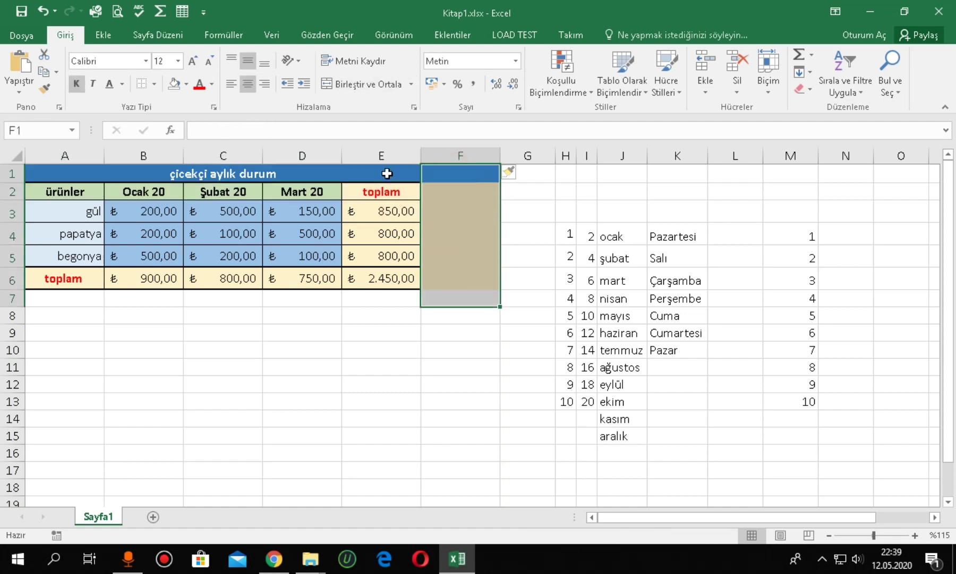
{"action": "left_click_drag", "start_coordinate": [386, 171], "coordinate": [474, 173]}
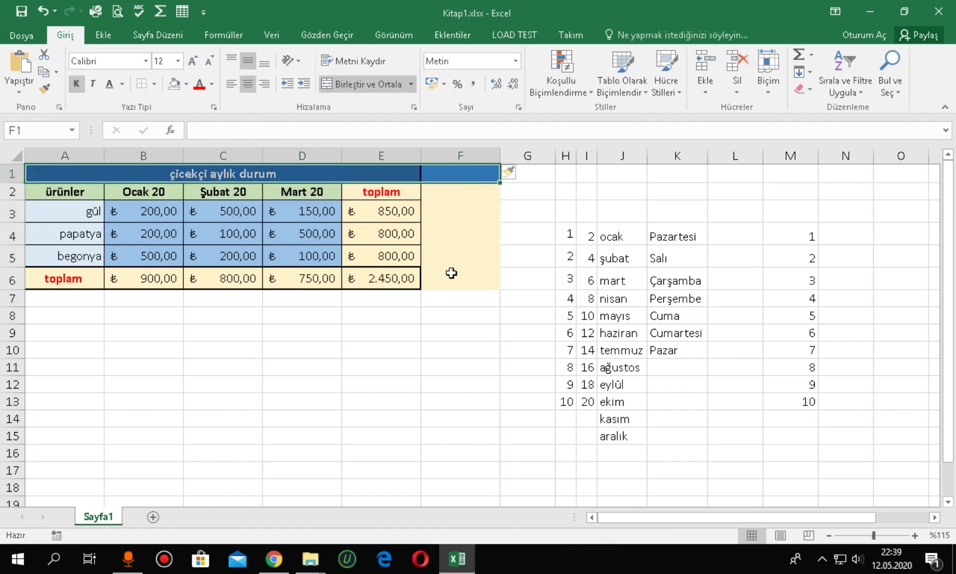
{"action": "left_click", "coordinate": [478, 255]}
{"action": "left_click_drag", "start_coordinate": [460, 172], "coordinate": [224, 169]}
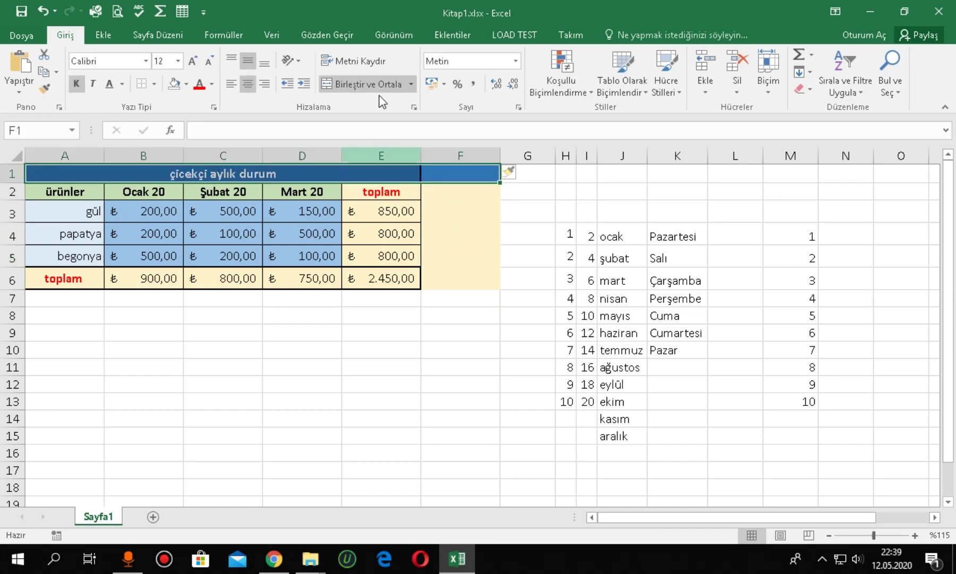
{"action": "left_click", "coordinate": [355, 85]}
{"action": "left_click", "coordinate": [457, 233]}
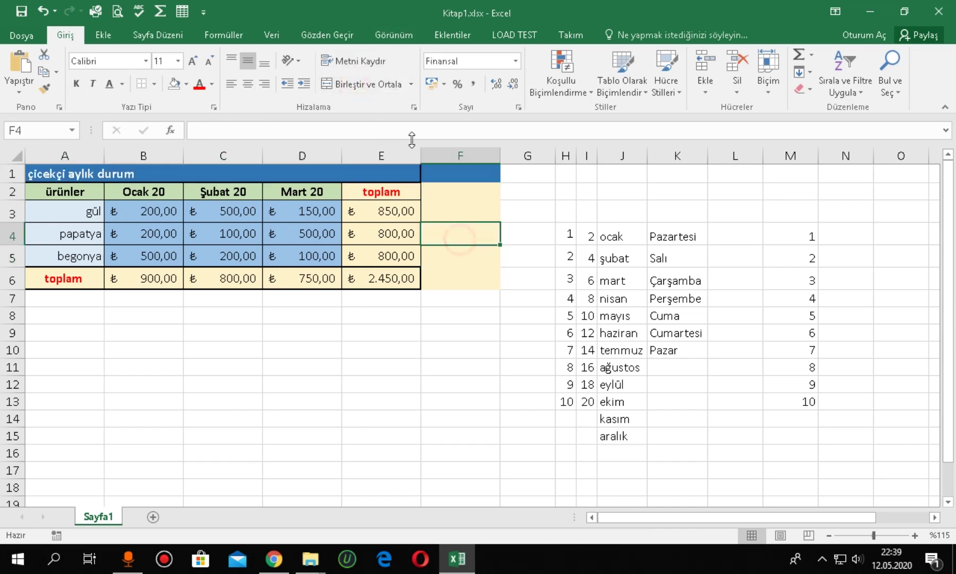
Merge and centre the title across A1:F1 with Birleştir ve Ortala
{"action": "left_click", "coordinate": [460, 174]}
{"action": "left_click_drag", "start_coordinate": [382, 167], "coordinate": [32, 170]}
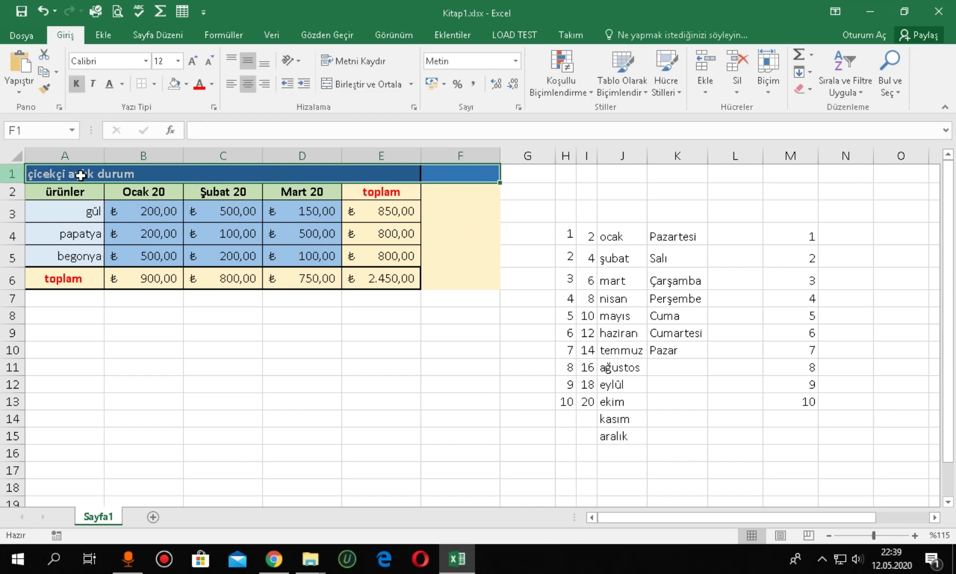
{"action": "left_click", "coordinate": [468, 175]}
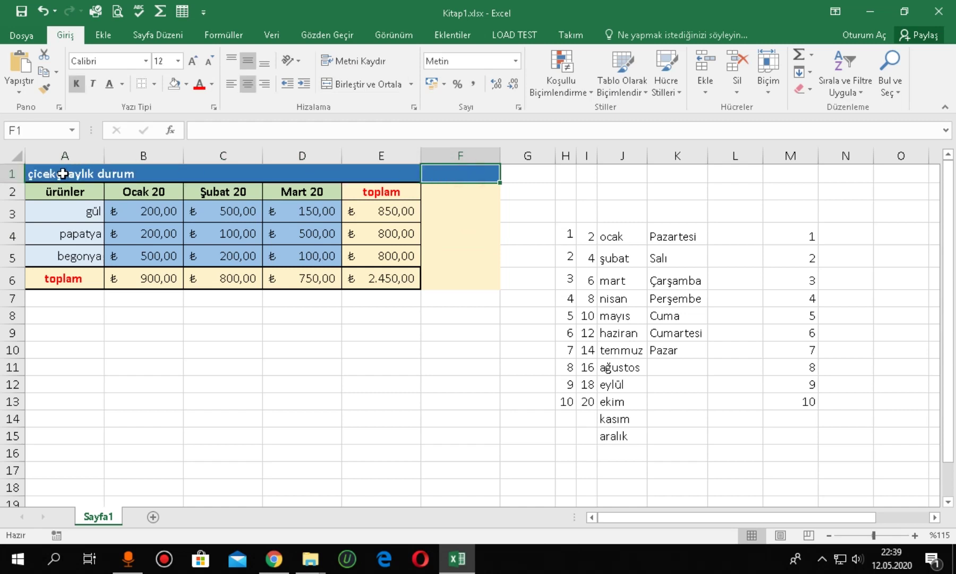
{"action": "left_click_drag", "start_coordinate": [63, 173], "coordinate": [467, 173]}
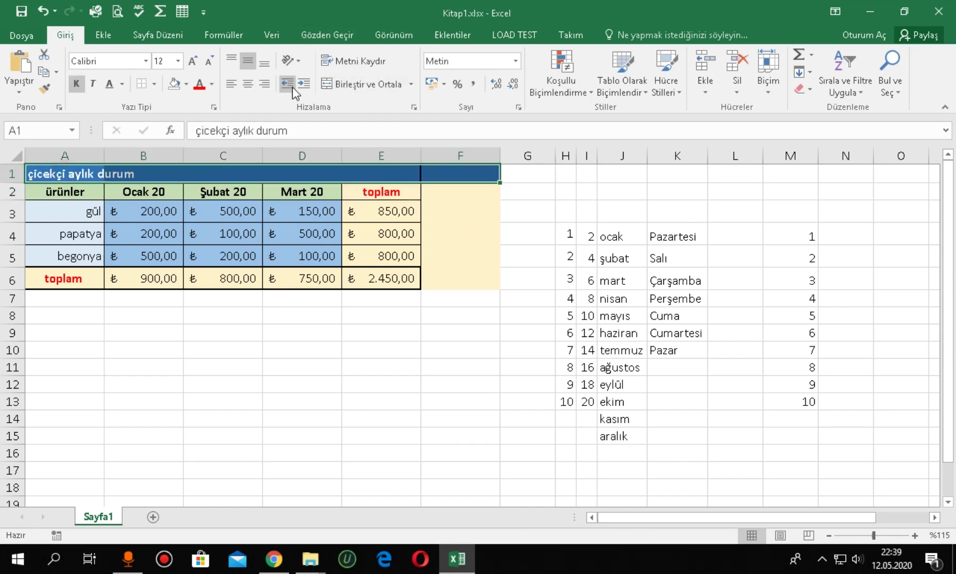
{"action": "left_click", "coordinate": [350, 84]}
{"action": "left_click", "coordinate": [465, 278]}
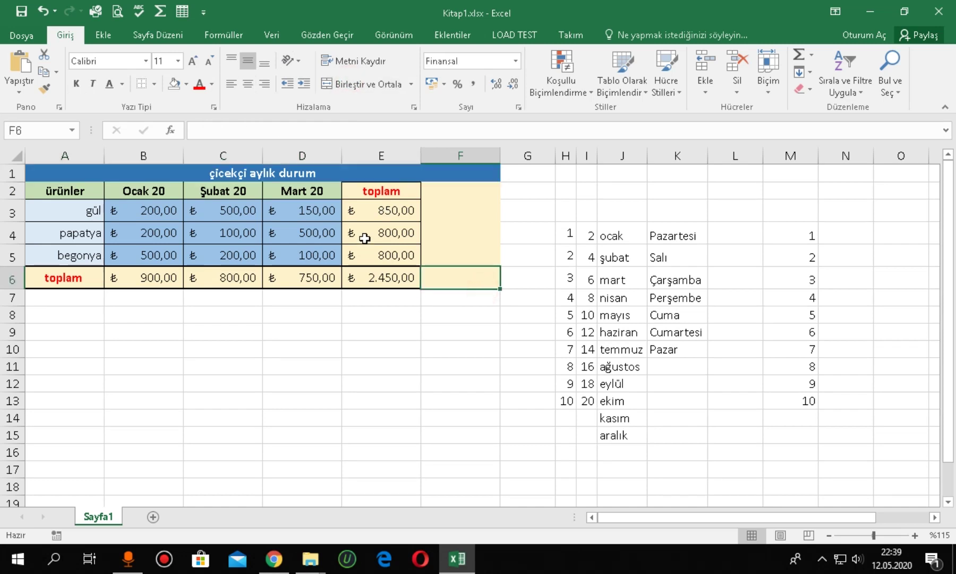
Copy the toplam column's E2:E6 formatting onto F2:F6 with Format Painter
{"action": "left_click_drag", "start_coordinate": [381, 191], "coordinate": [383, 278]}
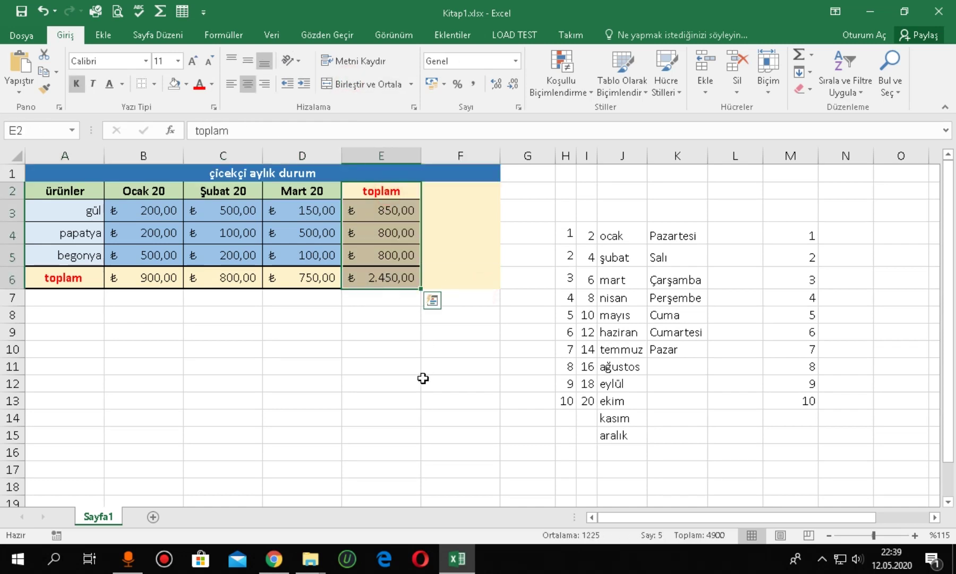
{"action": "left_click", "coordinate": [44, 89]}
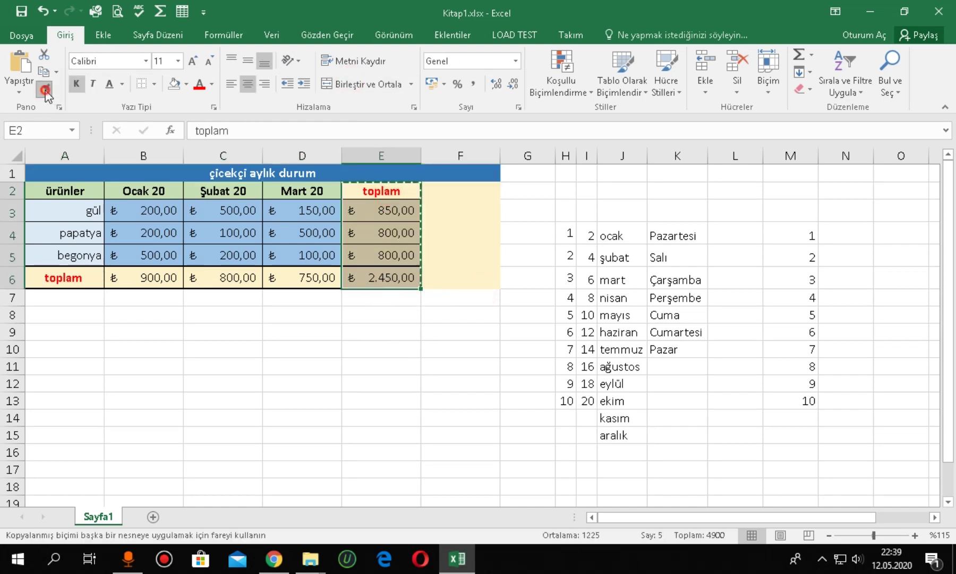
{"action": "left_click_drag", "start_coordinate": [443, 190], "coordinate": [443, 277]}
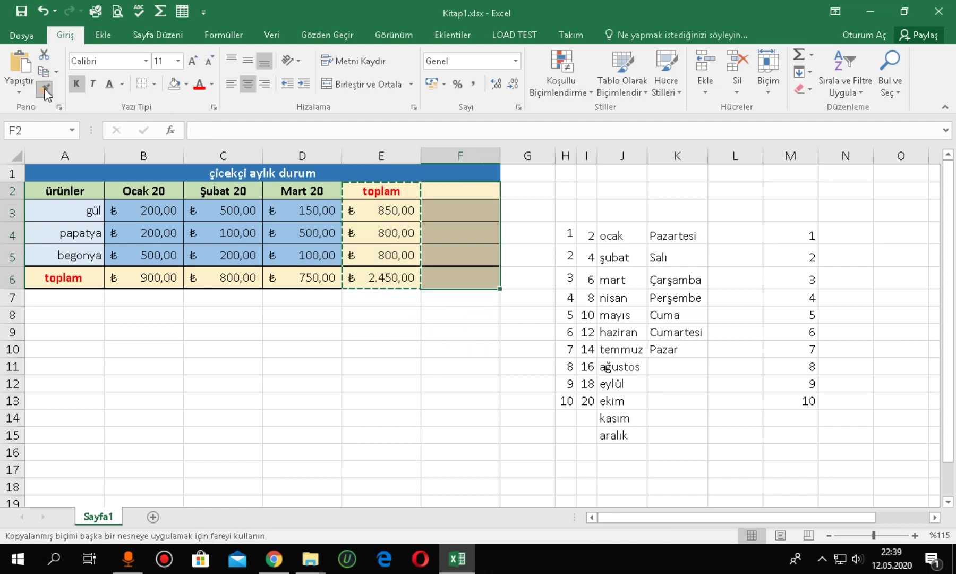
{"action": "left_click", "coordinate": [457, 348]}
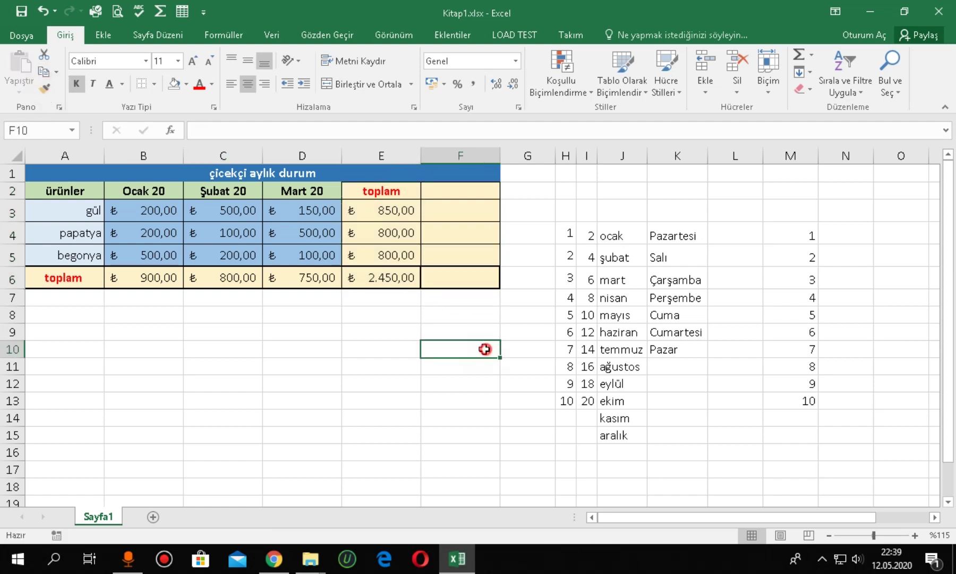
{"action": "left_click", "coordinate": [364, 209]}
{"action": "left_click", "coordinate": [469, 252]}
{"action": "left_click", "coordinate": [400, 205]}
{"action": "left_click", "coordinate": [463, 194]}
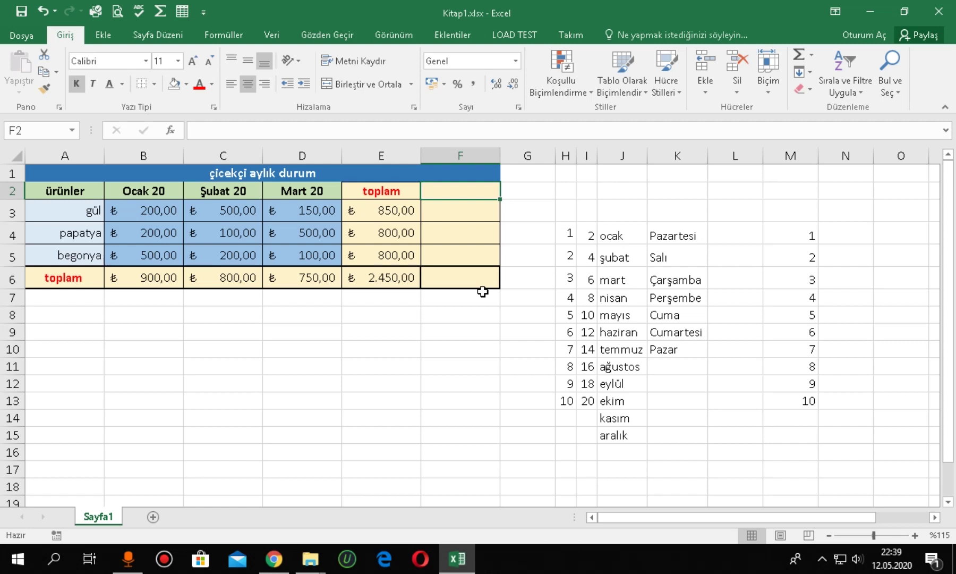
Enter the header 'oran' in cell F2 above the new ratio column
{"action": "type", "text": "oras"}
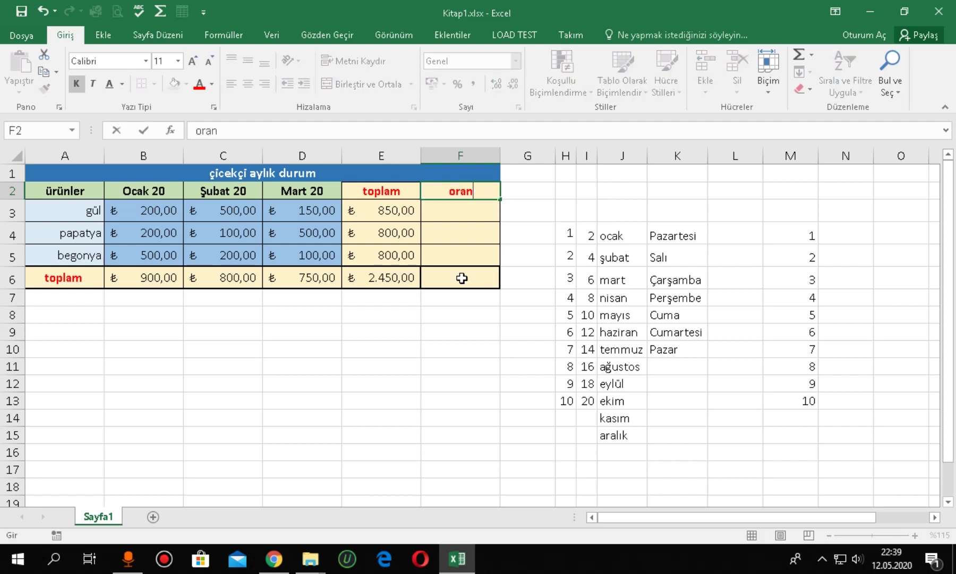
{"action": "left_click", "coordinate": [474, 361]}
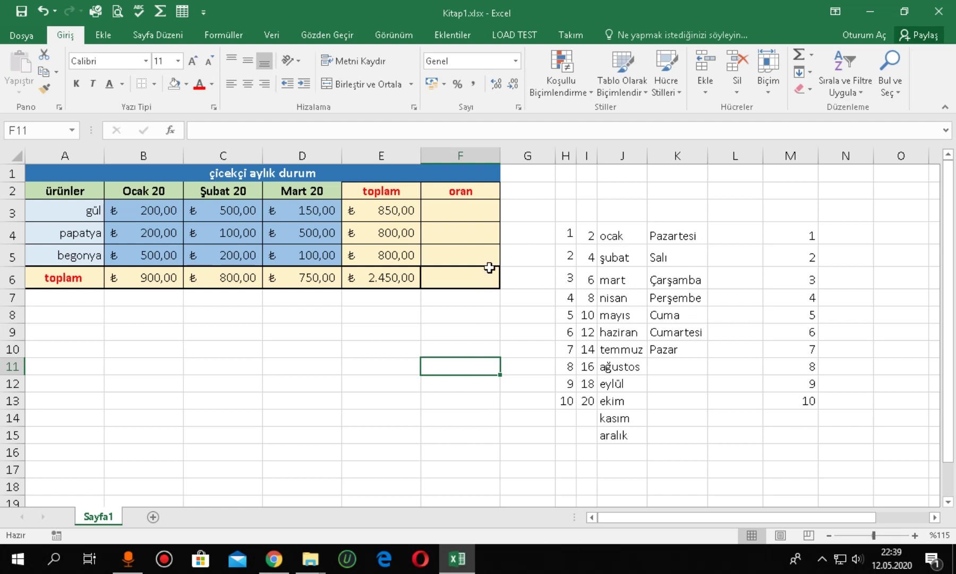
{"action": "left_click", "coordinate": [473, 219]}
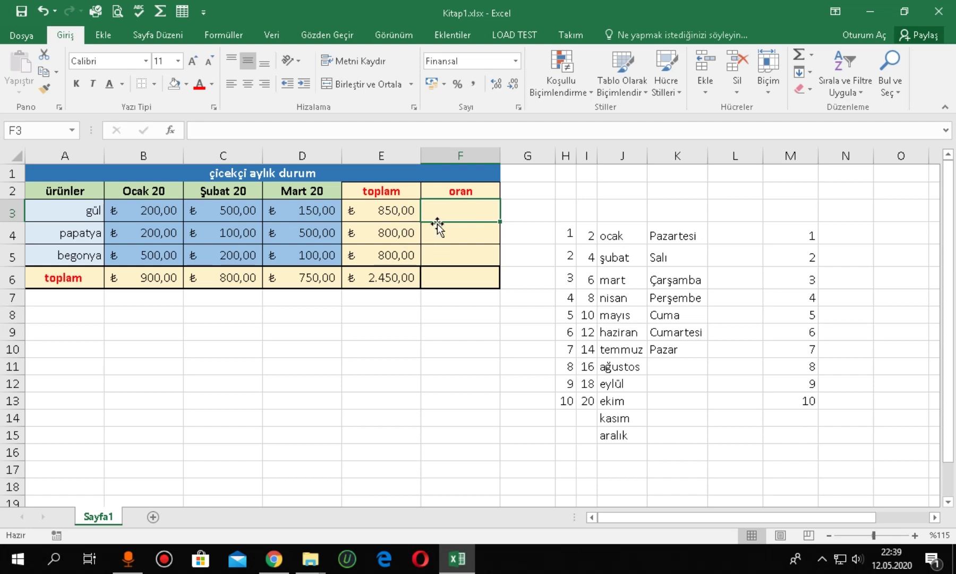
{"action": "left_click", "coordinate": [381, 280]}
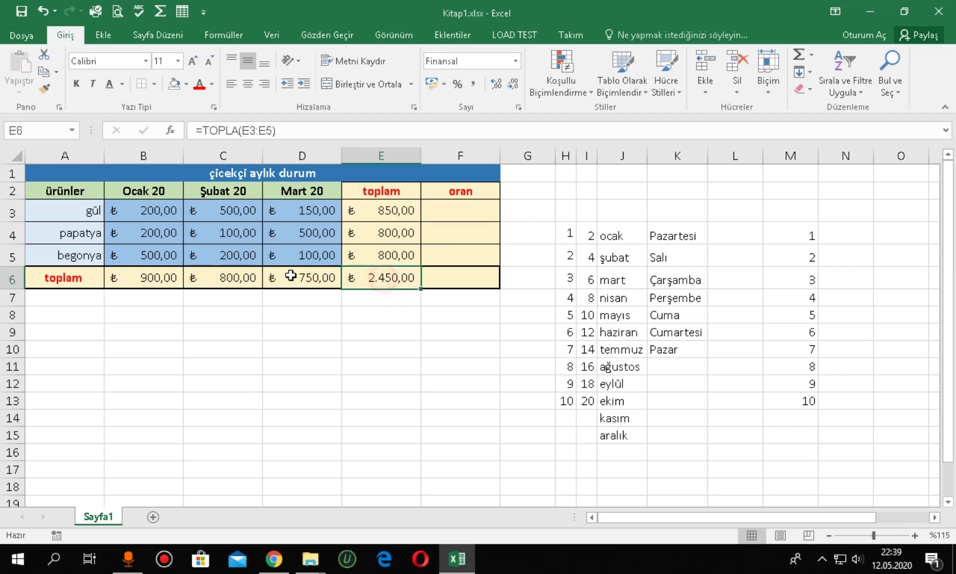
{"action": "left_click", "coordinate": [94, 280]}
{"action": "left_click", "coordinate": [380, 281]}
{"action": "left_click", "coordinate": [166, 216]}
{"action": "left_click", "coordinate": [249, 214]}
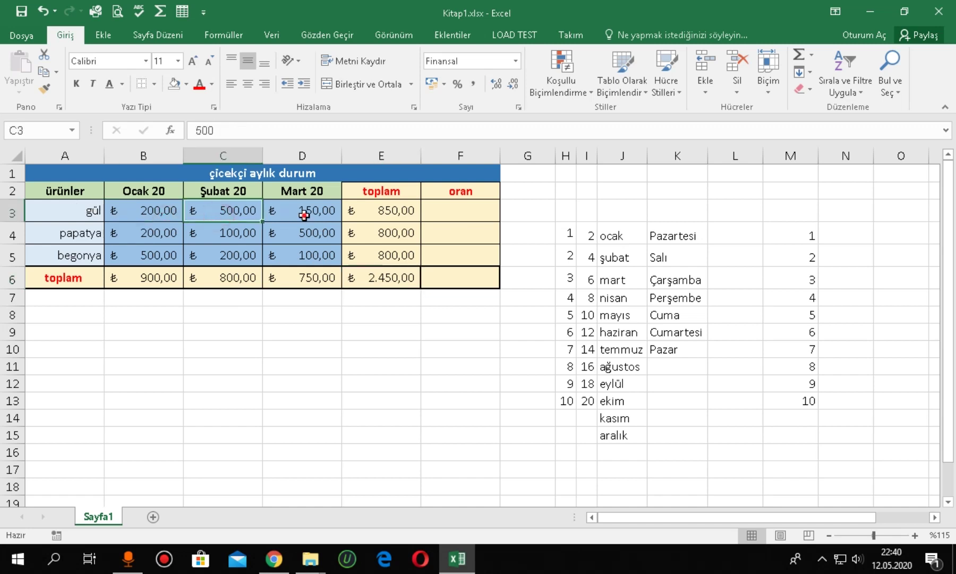
{"action": "left_click", "coordinate": [303, 216]}
{"action": "left_click", "coordinate": [393, 214]}
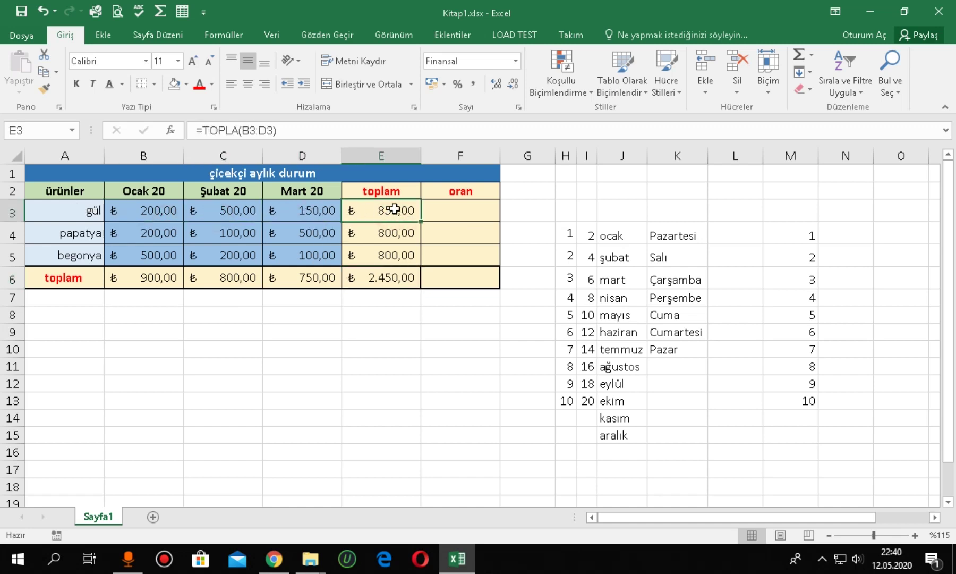
{"action": "left_click", "coordinate": [401, 277]}
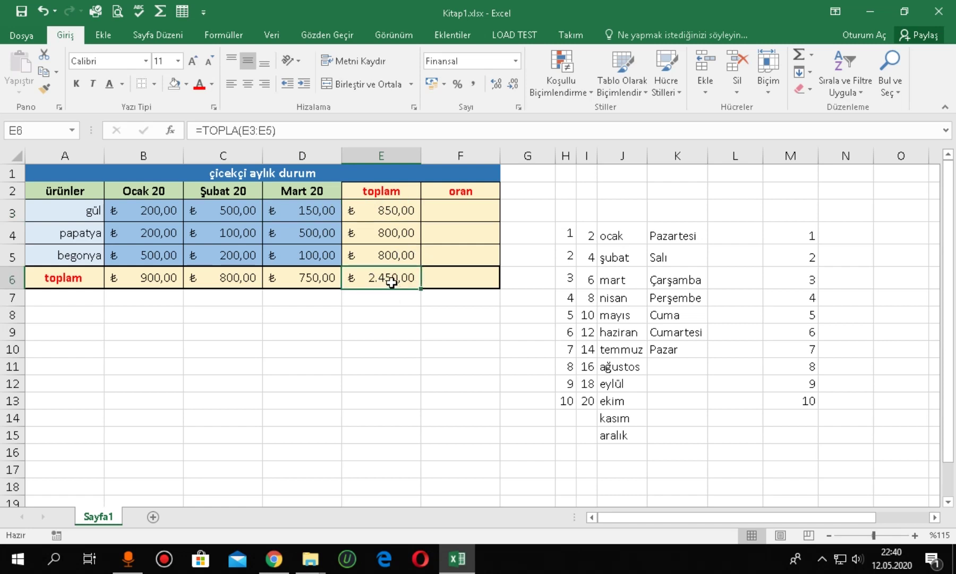
{"action": "left_click", "coordinate": [394, 204]}
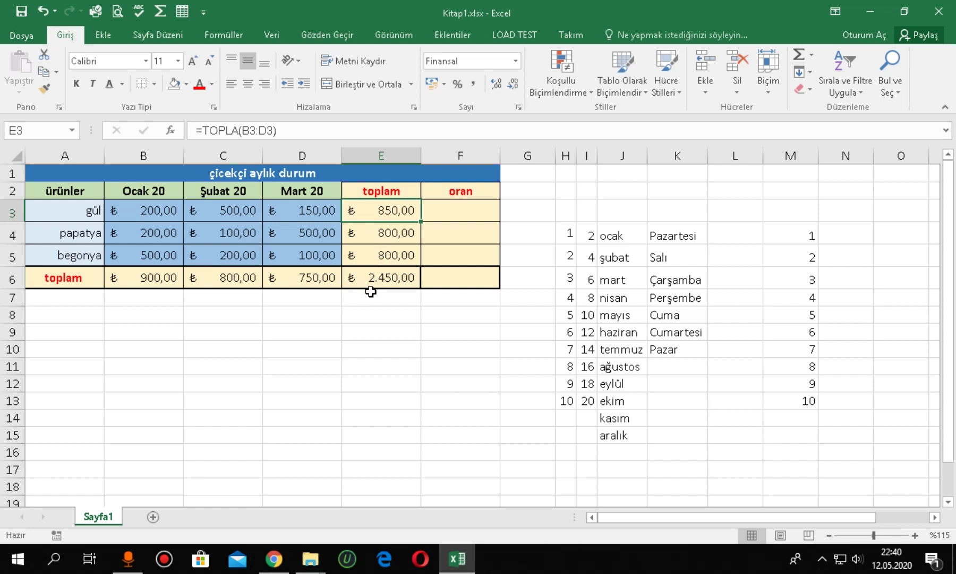
{"action": "left_click", "coordinate": [467, 204]}
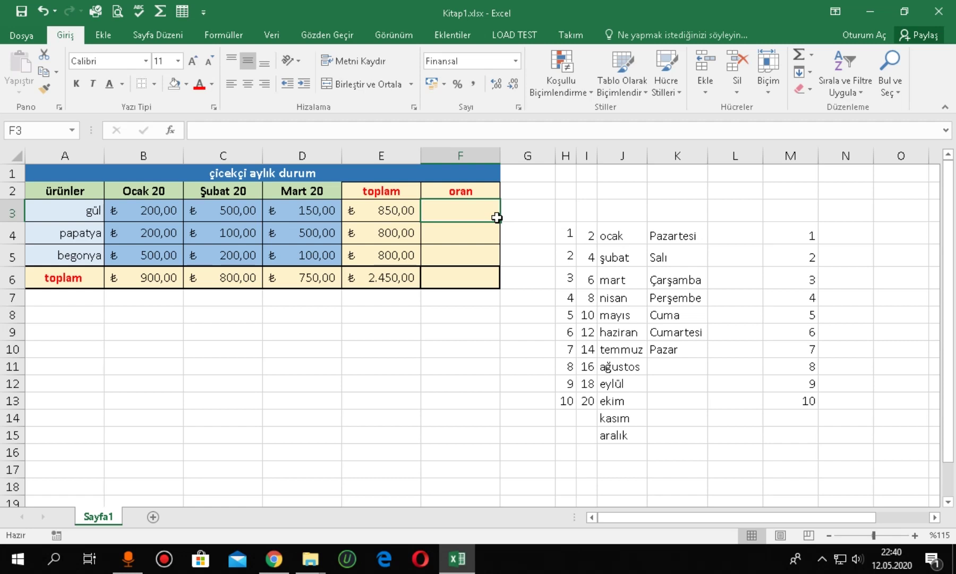
{"action": "left_click_drag", "start_coordinate": [404, 210], "coordinate": [98, 482]}
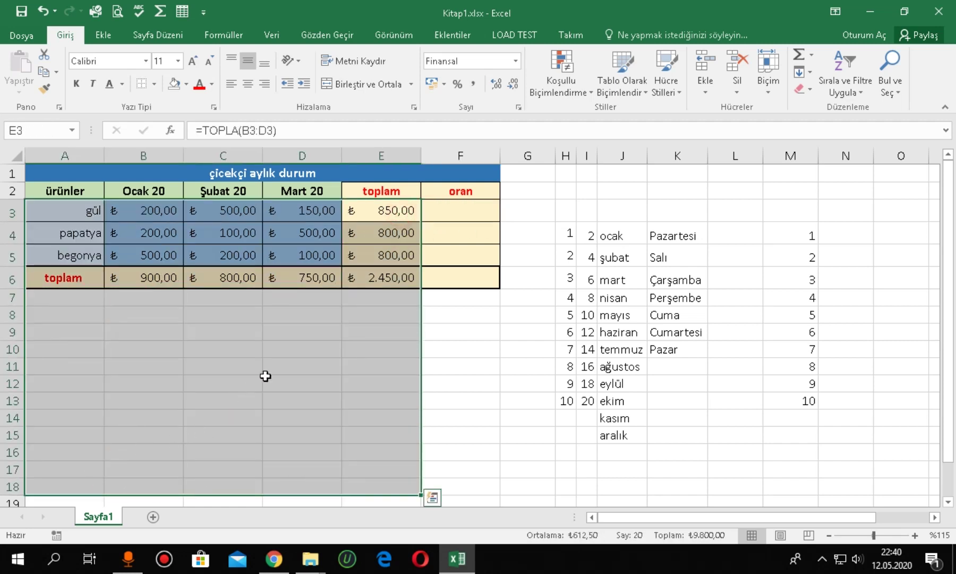
{"action": "left_click", "coordinate": [461, 212]}
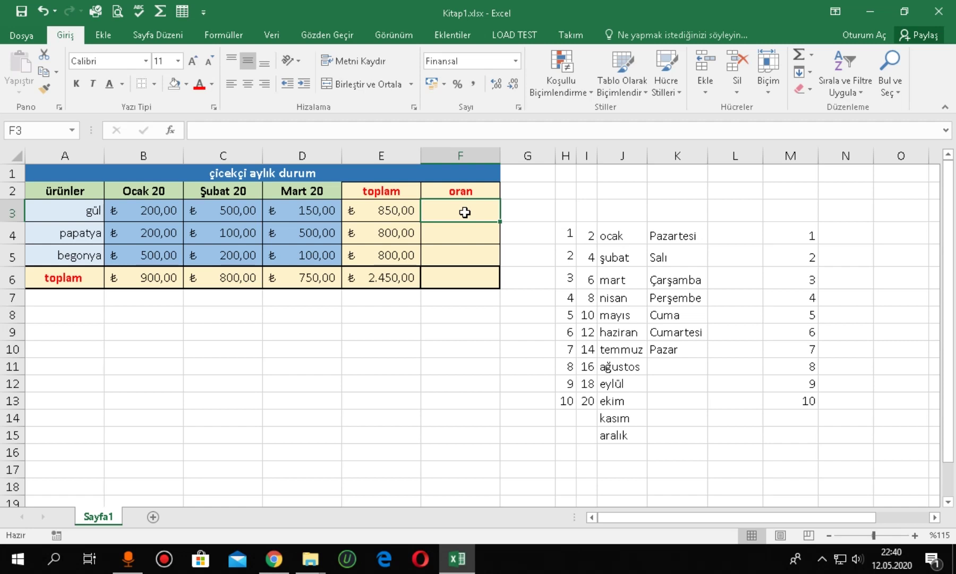
Enter =E3/E6 in F3 so gül's ratio to the grand total shows 0,35
{"action": "type", "text": "="}
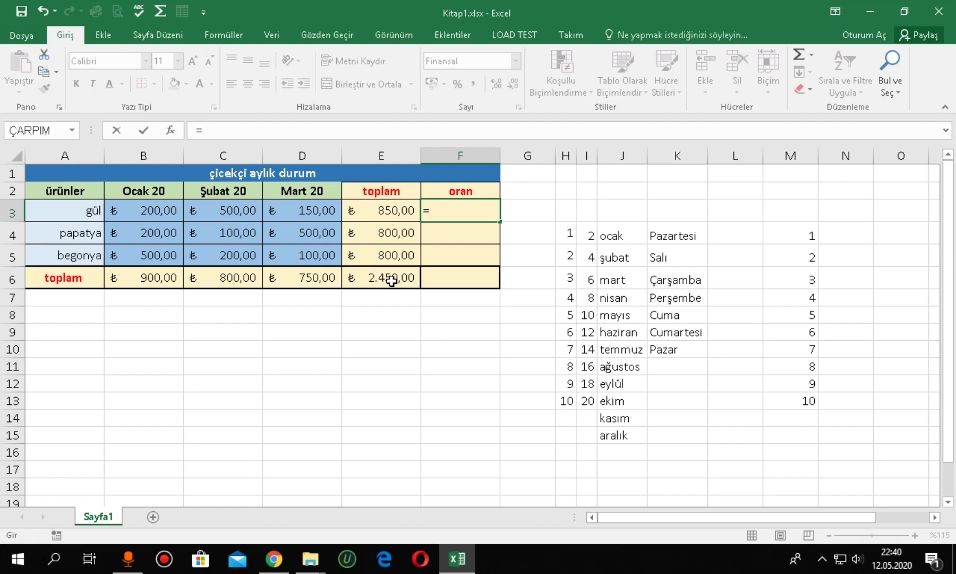
{"action": "left_click", "coordinate": [397, 213]}
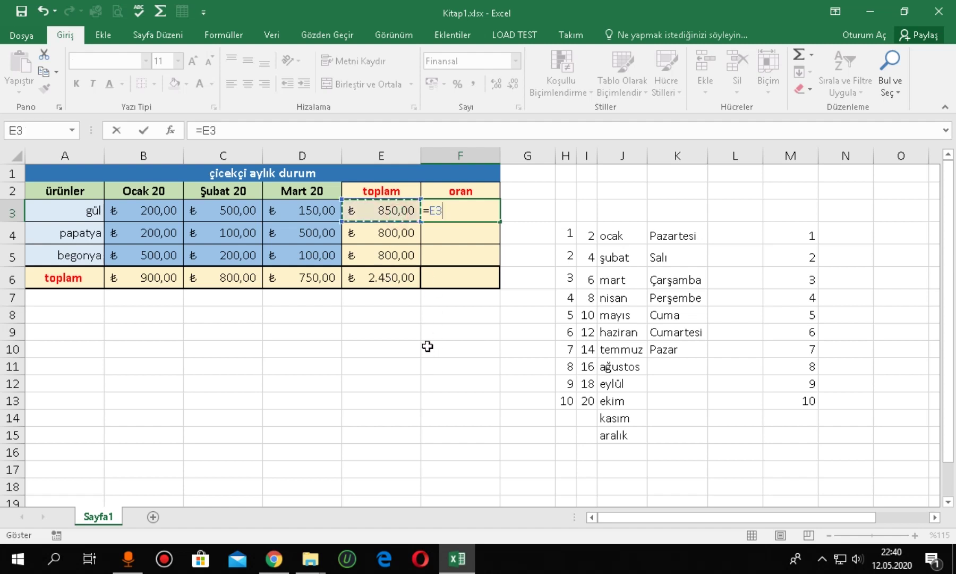
{"action": "type", "text": "/"}
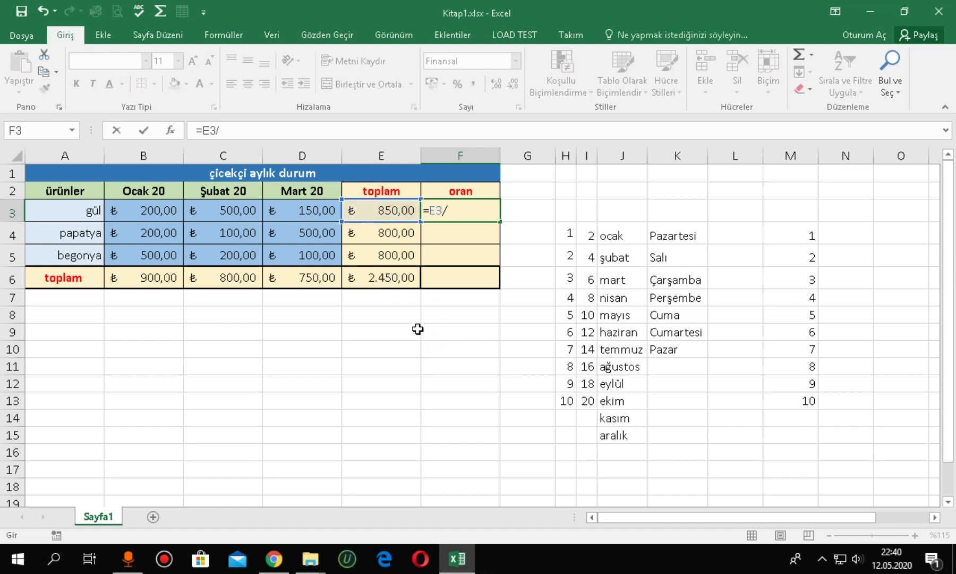
{"action": "left_click", "coordinate": [383, 282]}
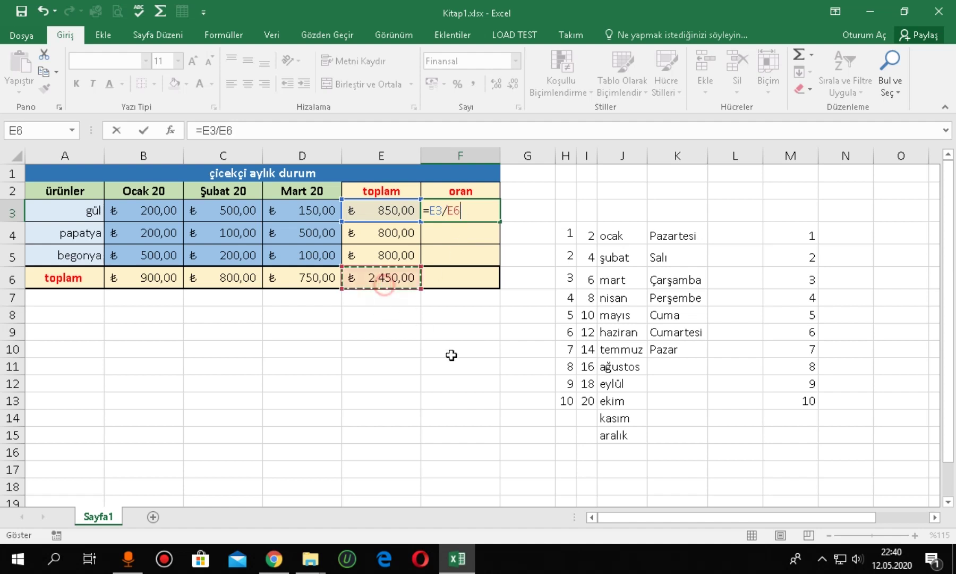
{"action": "left_click", "coordinate": [143, 131]}
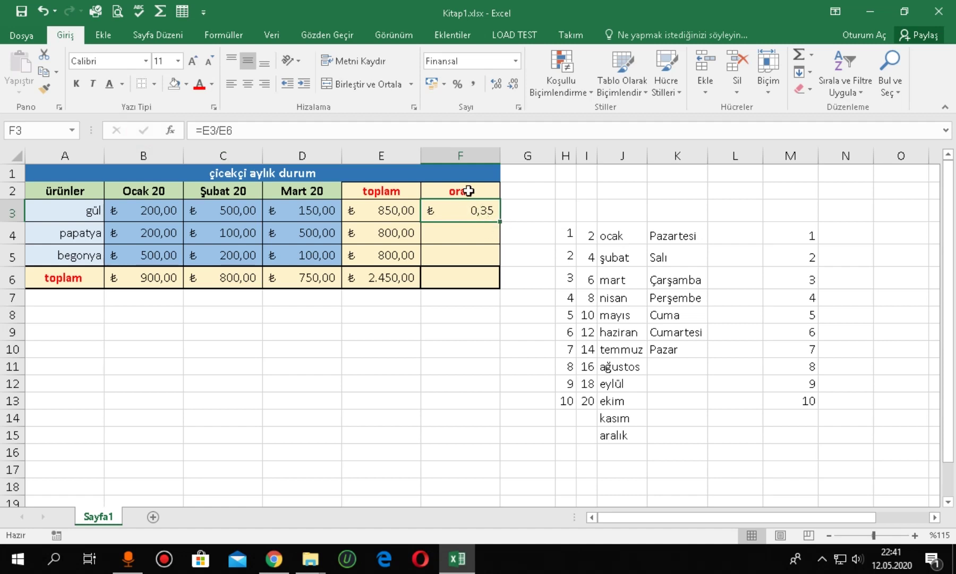
Apply Percent Style to F3 so gül's share reads 35%
{"action": "left_click", "coordinate": [458, 82]}
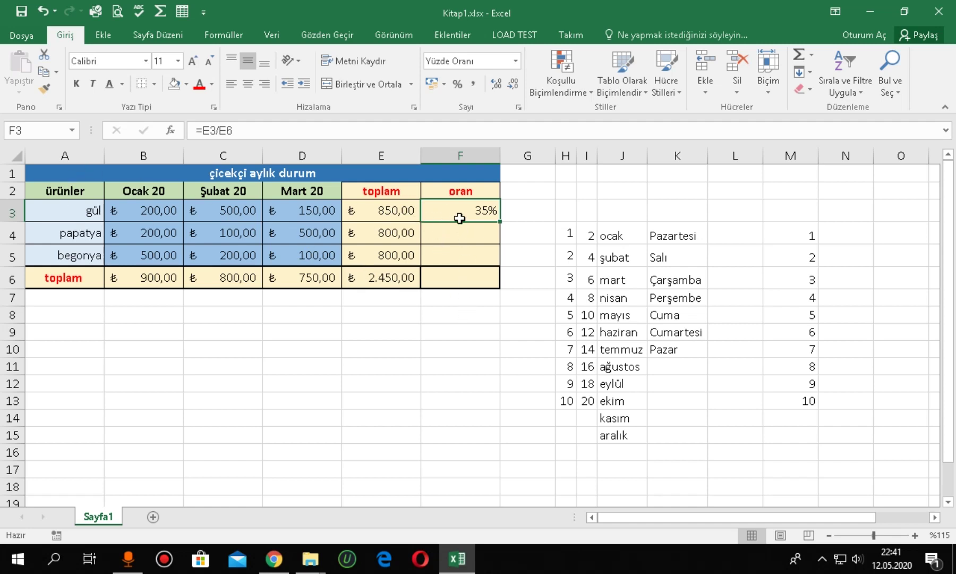
{"action": "left_click_drag", "start_coordinate": [568, 231], "coordinate": [813, 442]}
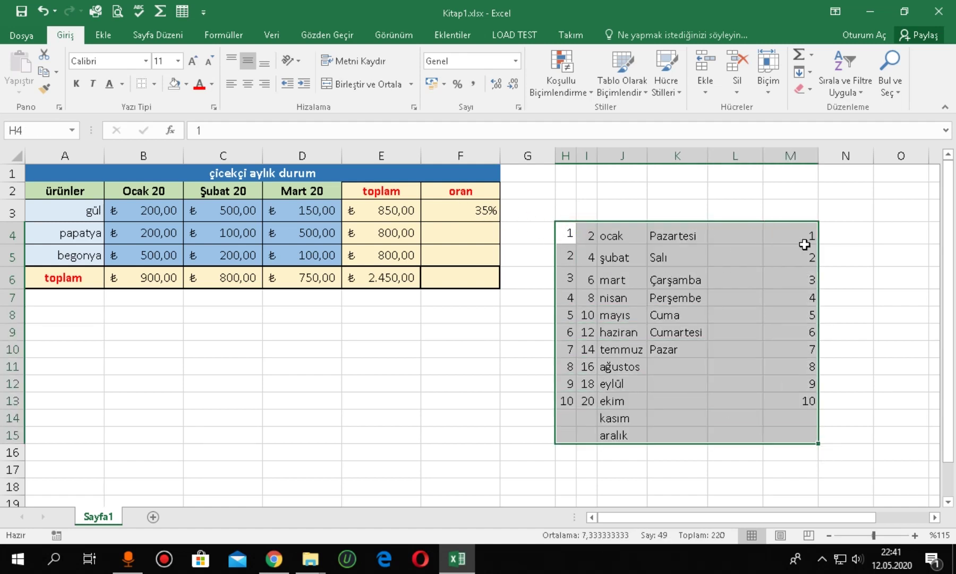
{"action": "left_click", "coordinate": [458, 211]}
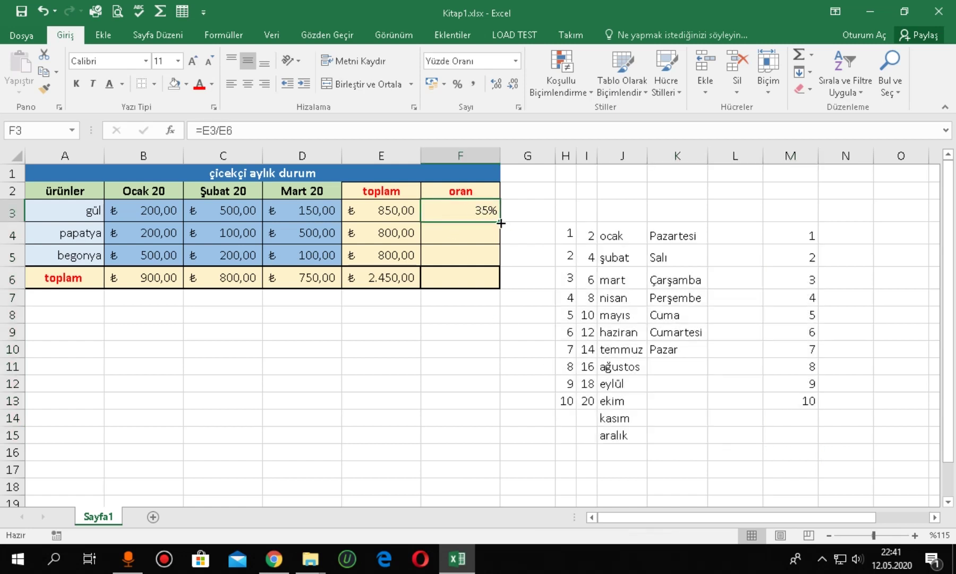
Fill F3's share formula down to F5, which yields #SAYI/0! errors in F4 and F5
{"action": "left_click_drag", "start_coordinate": [501, 221], "coordinate": [500, 266]}
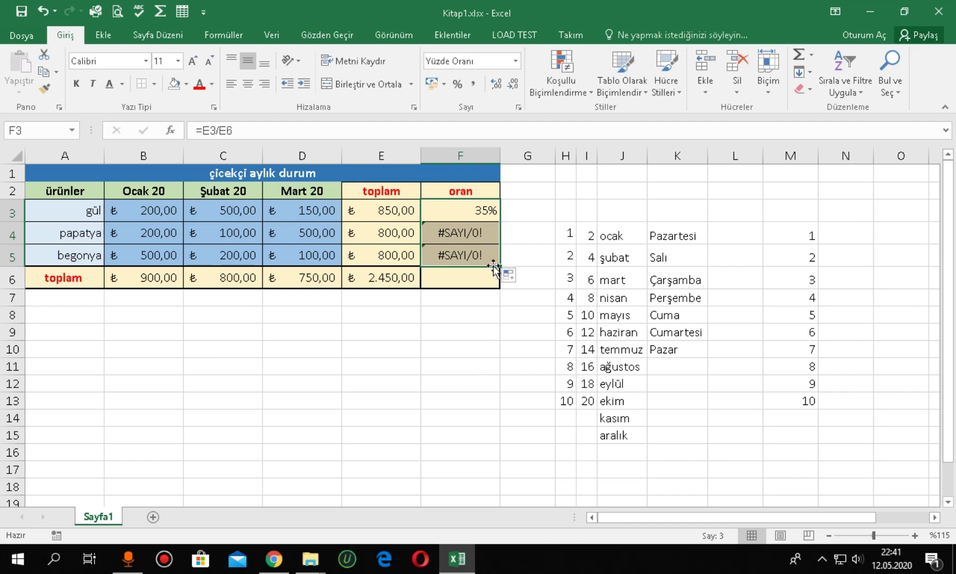
{"action": "left_click", "coordinate": [438, 348]}
{"action": "left_click", "coordinate": [441, 234]}
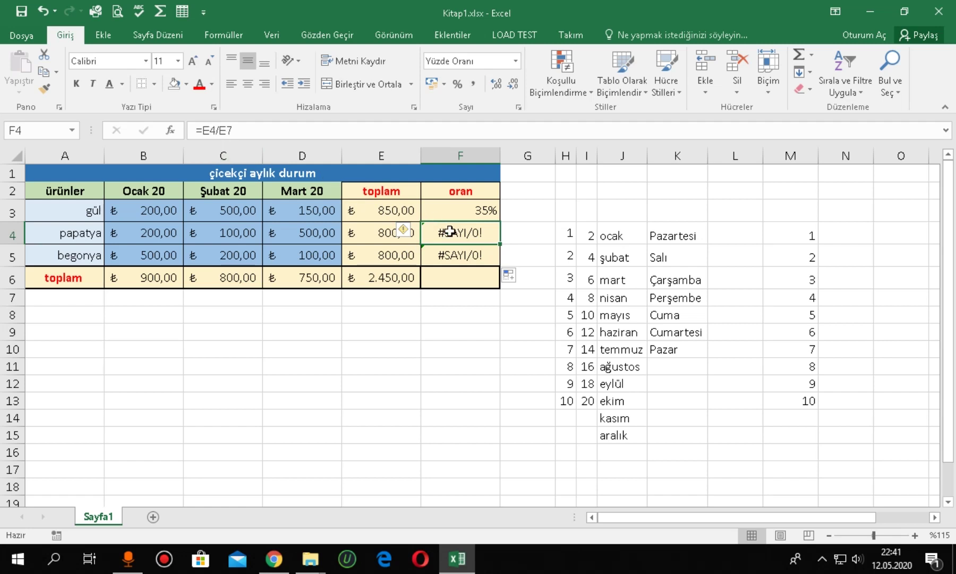
Compare the formulas in F3, E3, E6 and F4 to see the divisor shifted from E6
{"action": "left_click", "coordinate": [456, 211]}
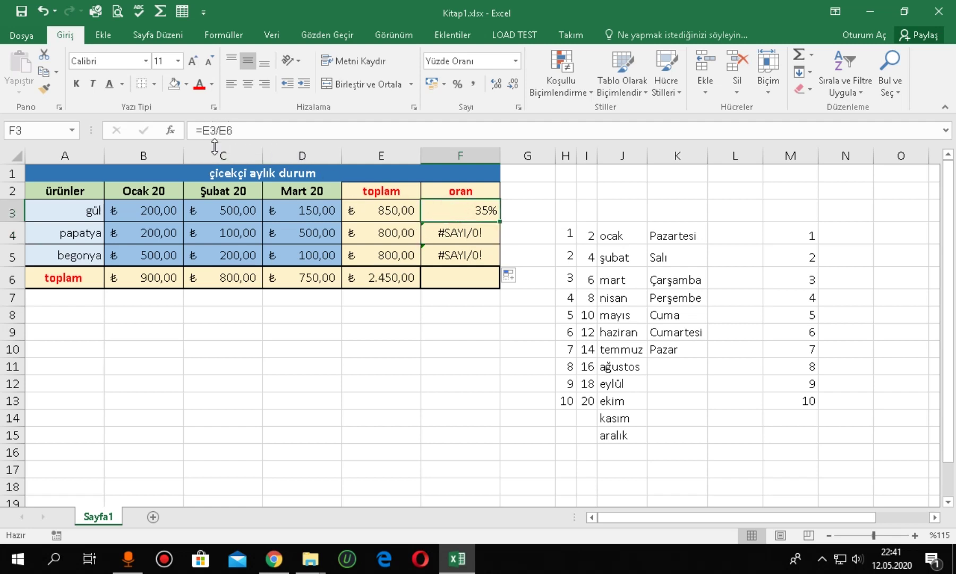
{"action": "left_click", "coordinate": [381, 215]}
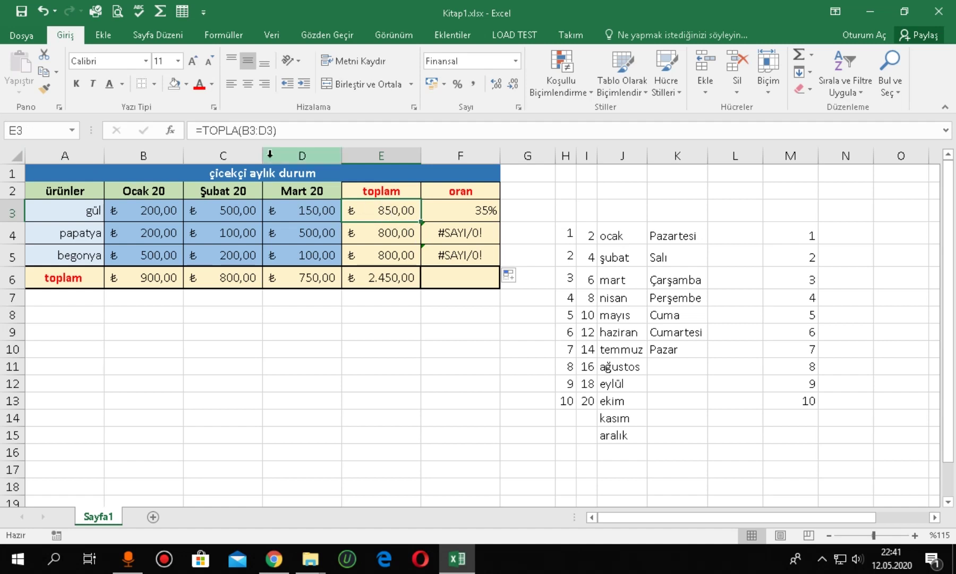
{"action": "left_click", "coordinate": [387, 278]}
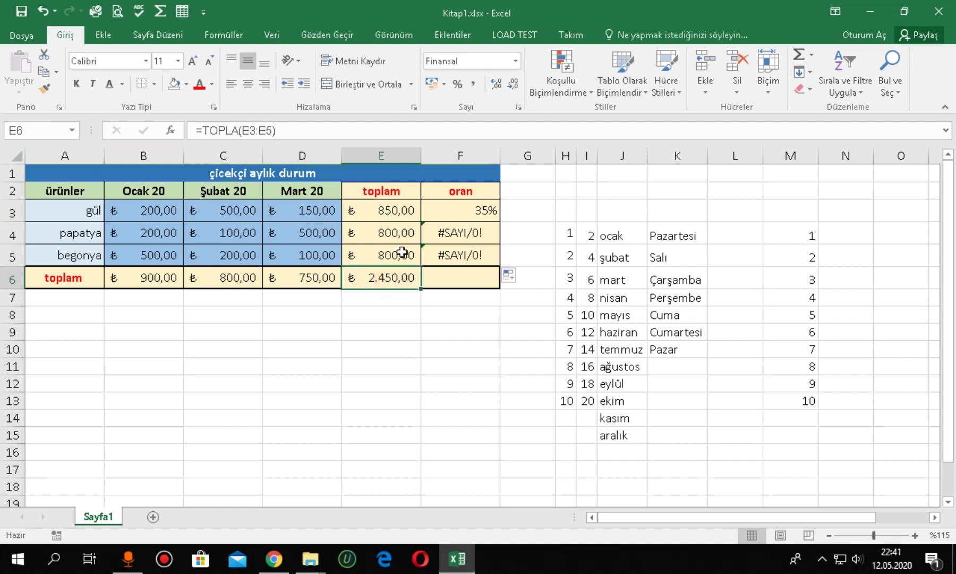
{"action": "left_click", "coordinate": [458, 216]}
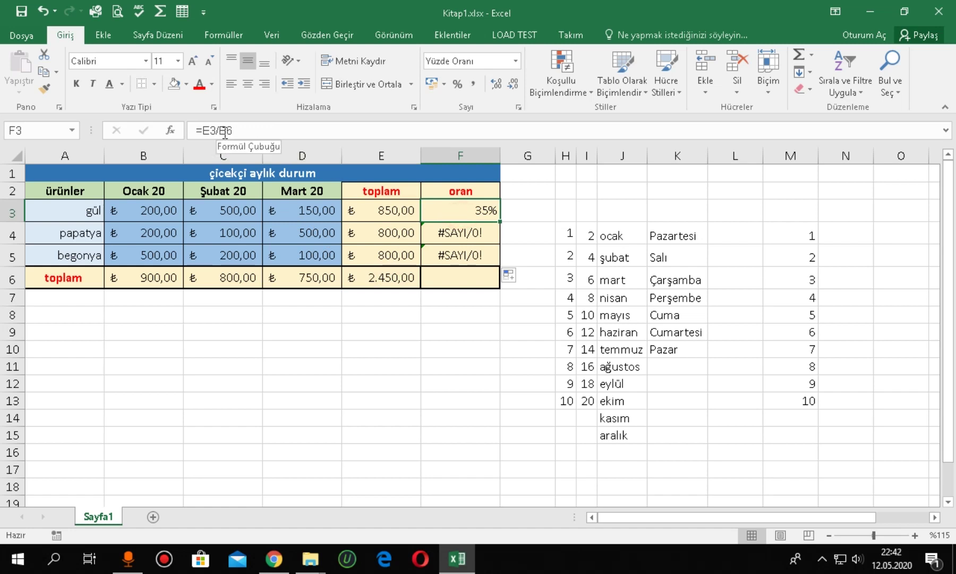
{"action": "left_click", "coordinate": [400, 279]}
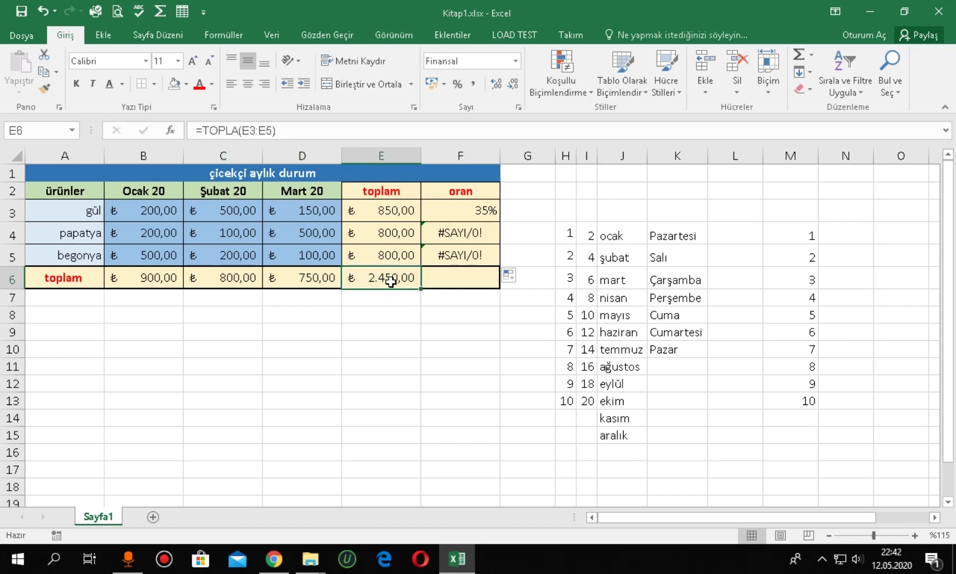
{"action": "left_click", "coordinate": [29, 134]}
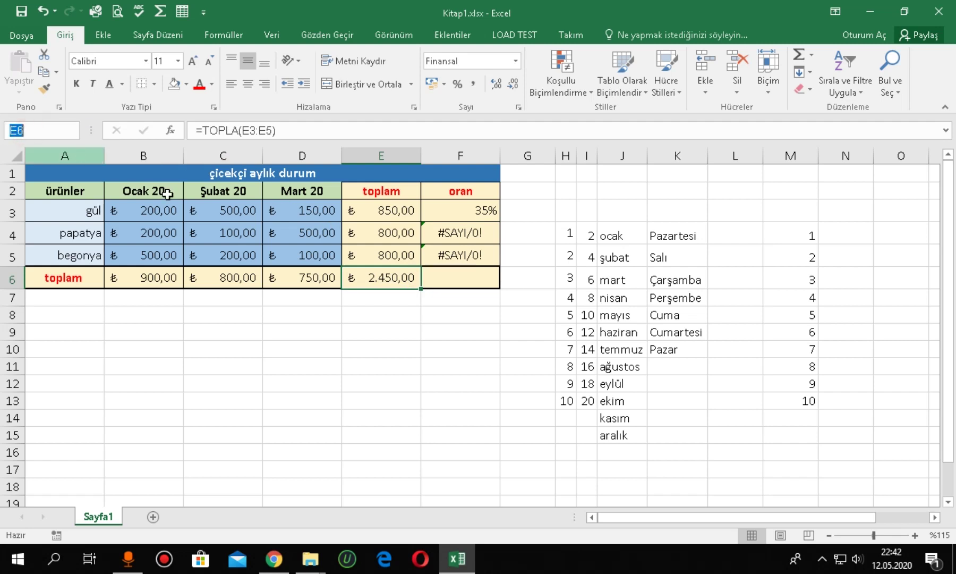
{"action": "left_click", "coordinate": [405, 209]}
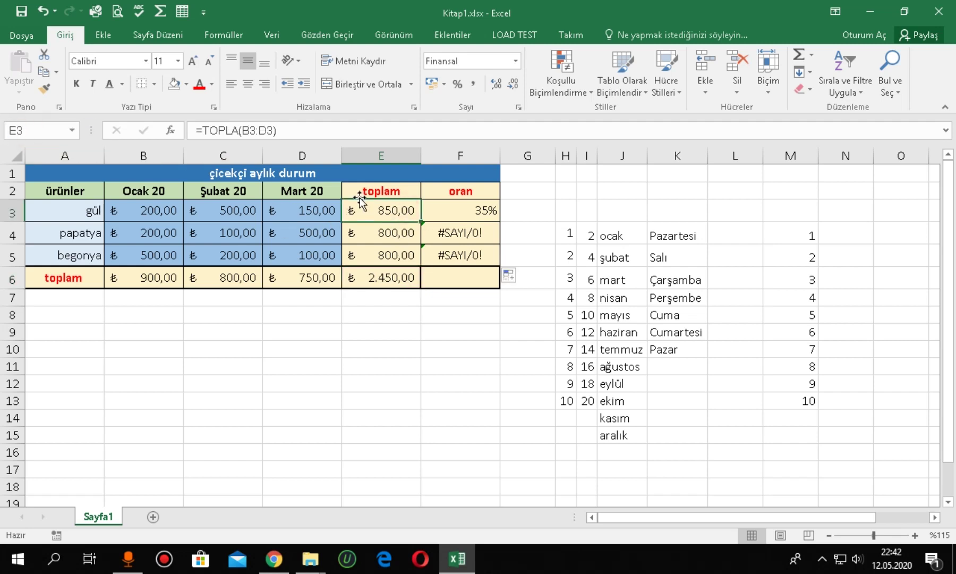
{"action": "left_click", "coordinate": [469, 210]}
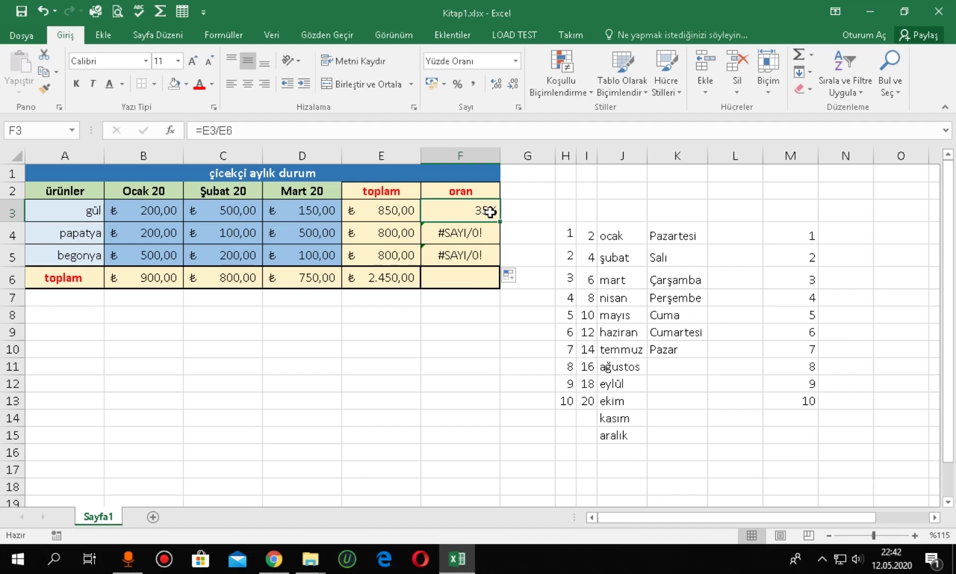
{"action": "left_click", "coordinate": [454, 232]}
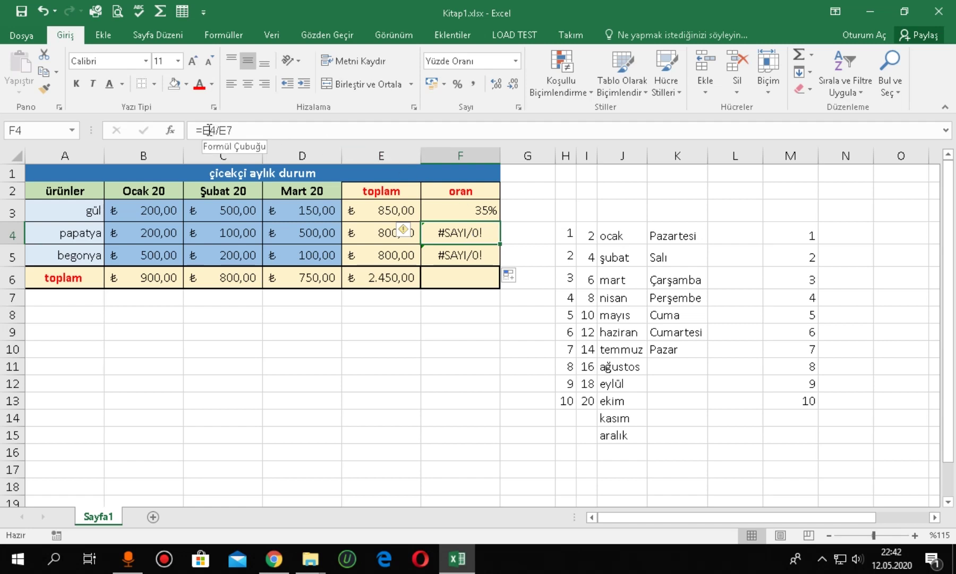
{"action": "left_click", "coordinate": [372, 232]}
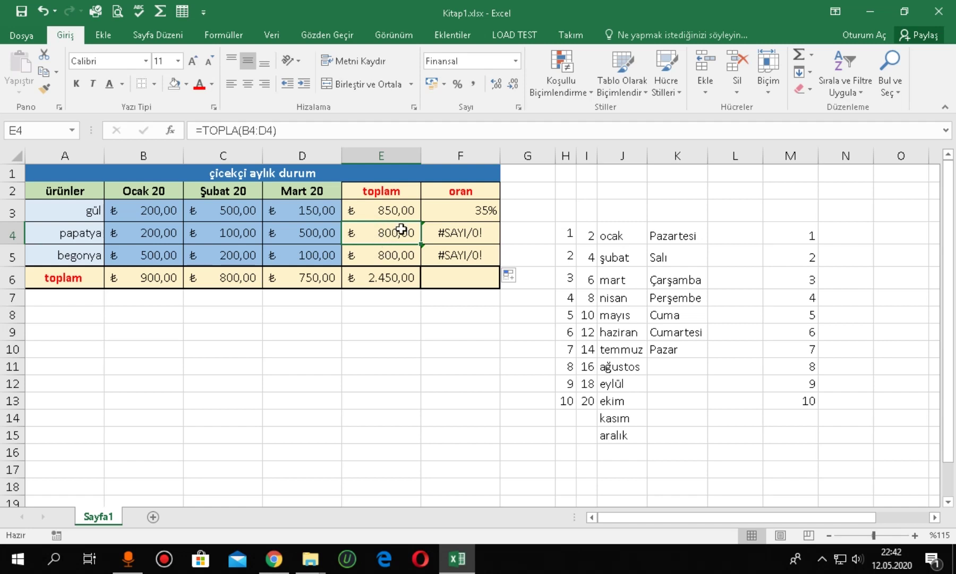
{"action": "left_click", "coordinate": [465, 233]}
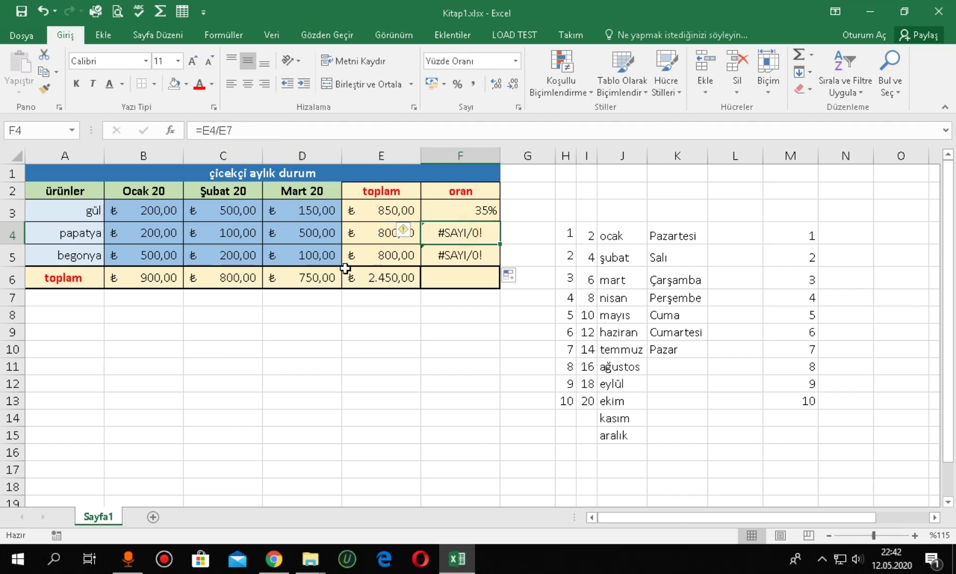
{"action": "left_click", "coordinate": [372, 236]}
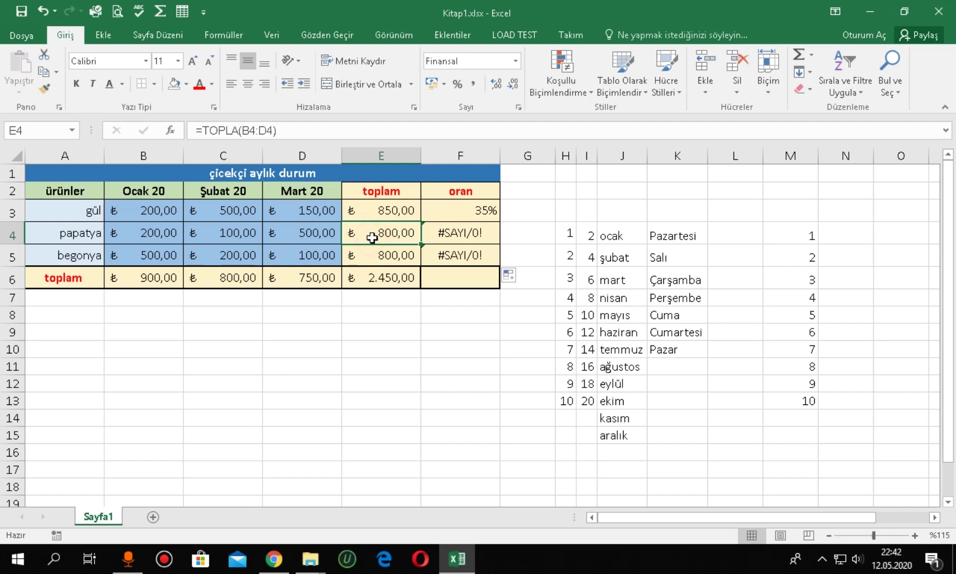
{"action": "left_click", "coordinate": [455, 232]}
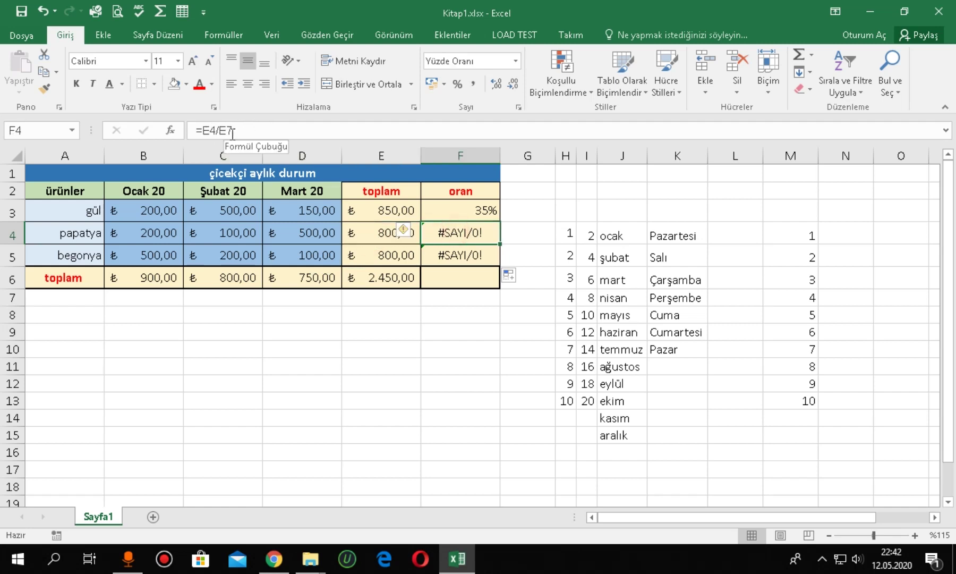
{"action": "left_click", "coordinate": [386, 299]}
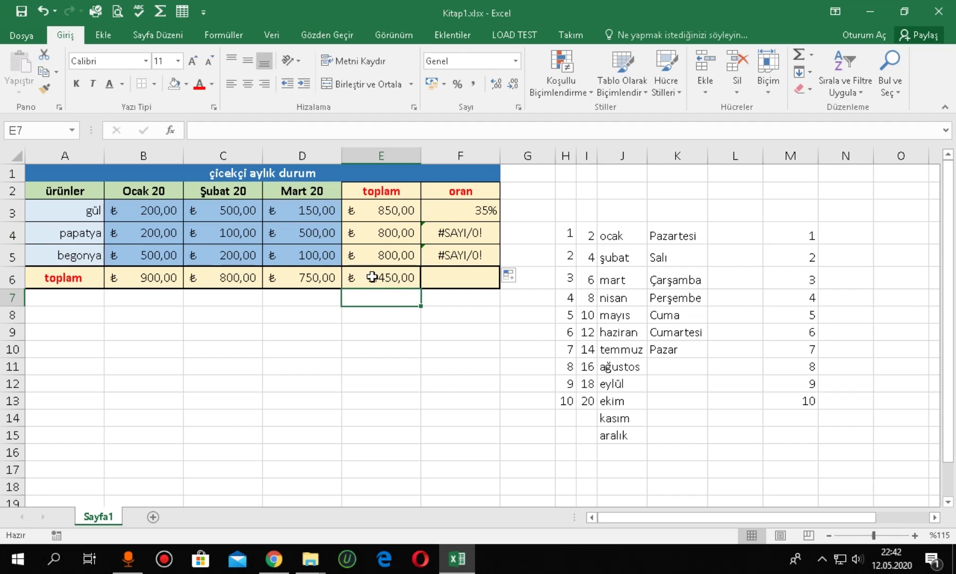
{"action": "left_click", "coordinate": [379, 280]}
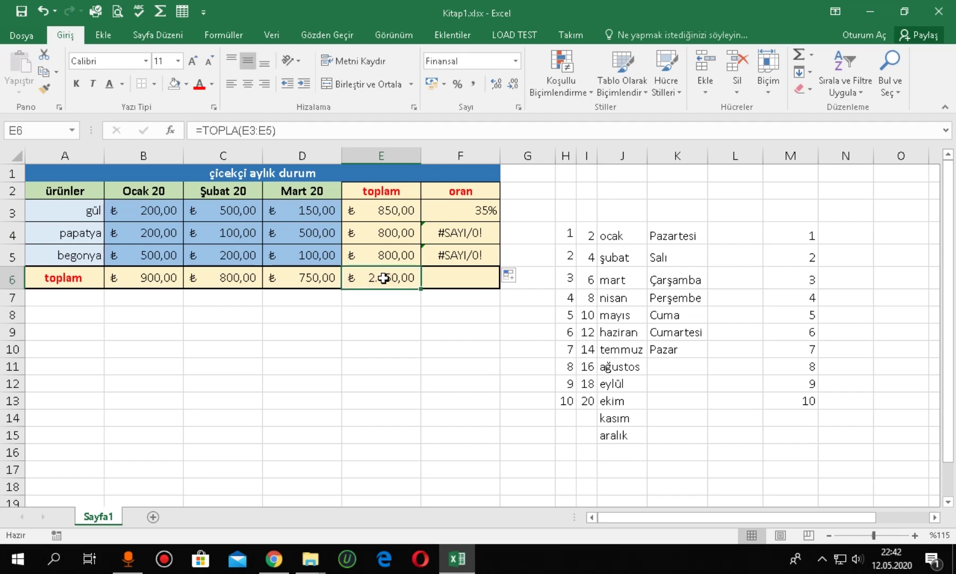
{"action": "left_click", "coordinate": [464, 256]}
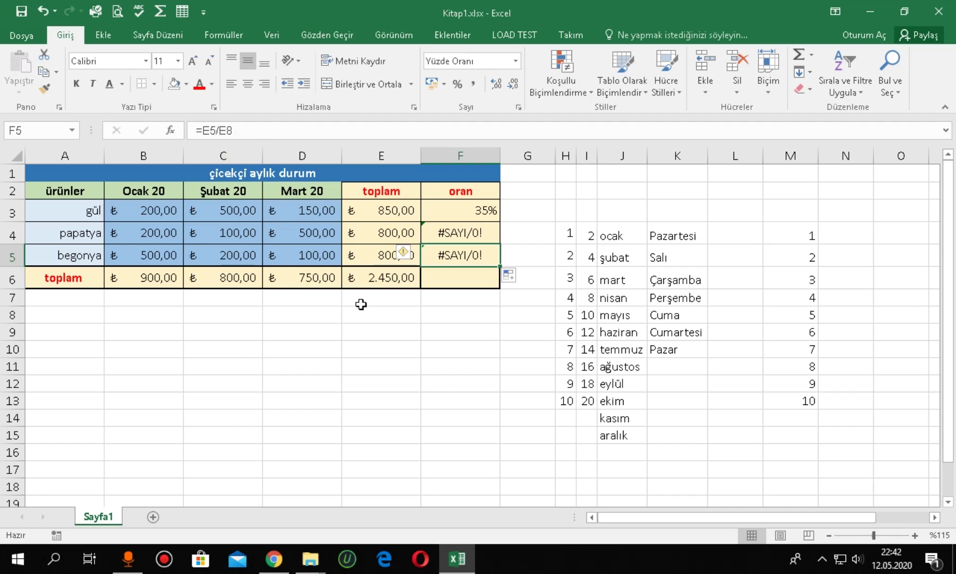
{"action": "left_click", "coordinate": [381, 315]}
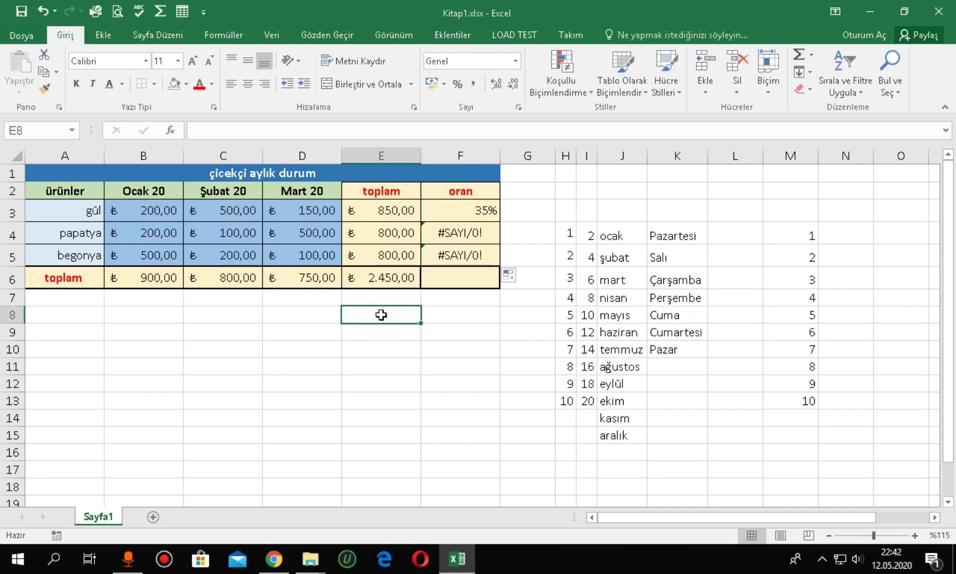
{"action": "left_click", "coordinate": [454, 209]}
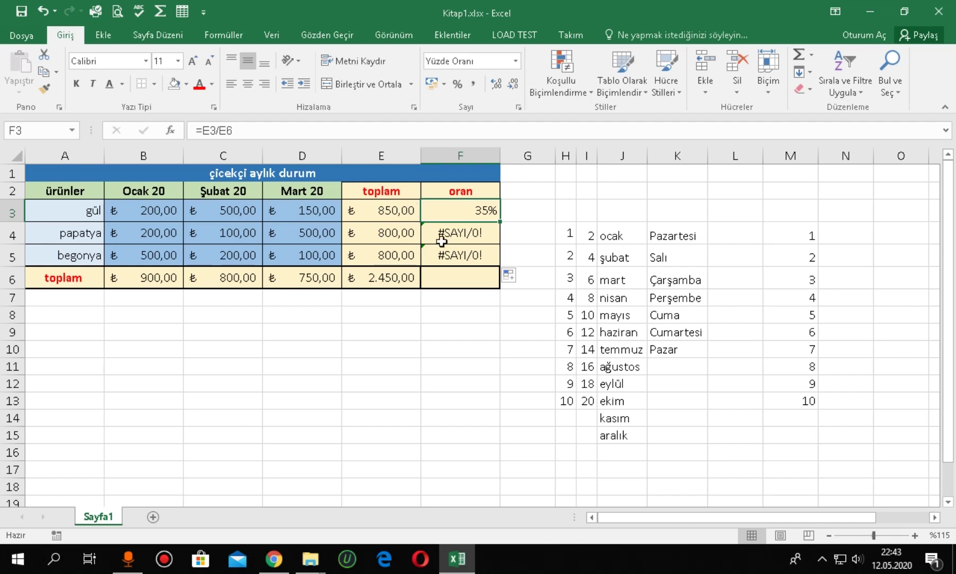
{"action": "left_click", "coordinate": [391, 279]}
{"action": "left_click", "coordinate": [392, 301]}
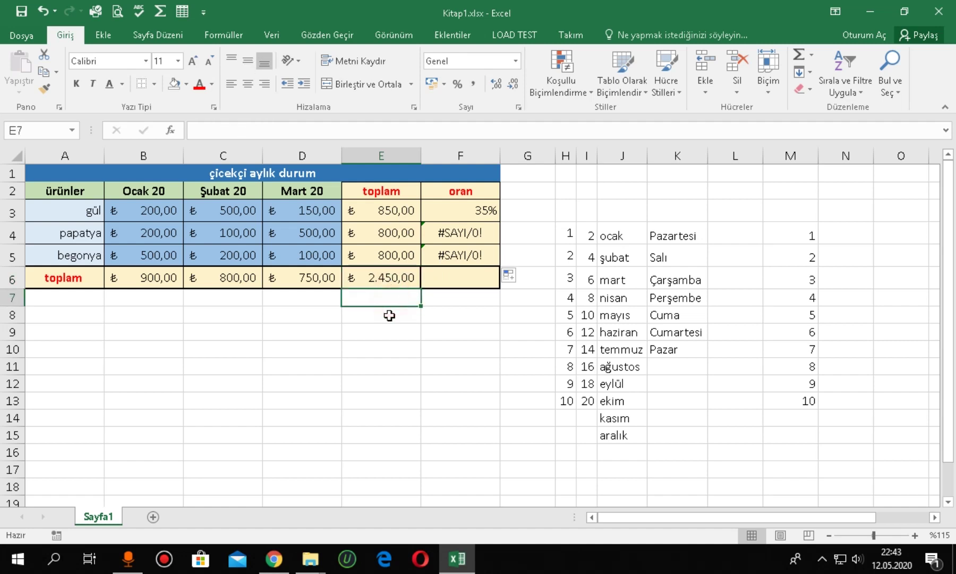
{"action": "left_click", "coordinate": [385, 313]}
{"action": "left_click", "coordinate": [383, 299]}
{"action": "left_click", "coordinate": [381, 314]}
{"action": "left_click", "coordinate": [470, 220]}
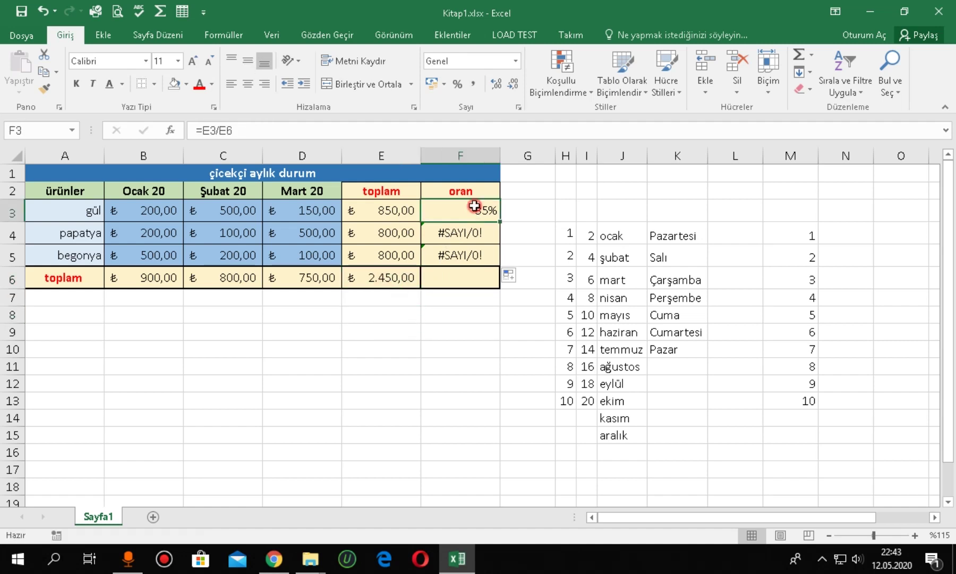
{"action": "left_click", "coordinate": [398, 281]}
{"action": "left_click", "coordinate": [460, 230]}
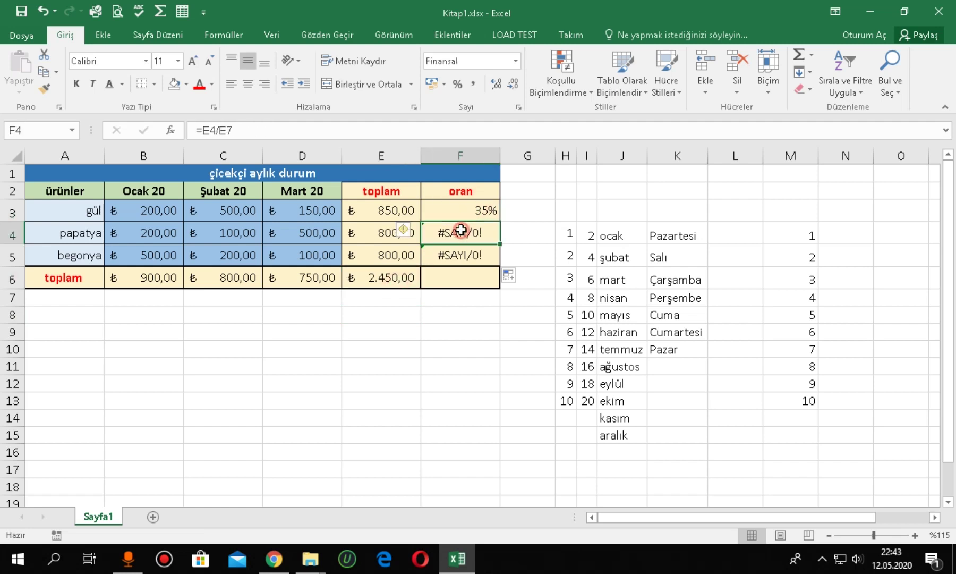
{"action": "left_click", "coordinate": [405, 301]}
{"action": "left_click", "coordinate": [460, 256]}
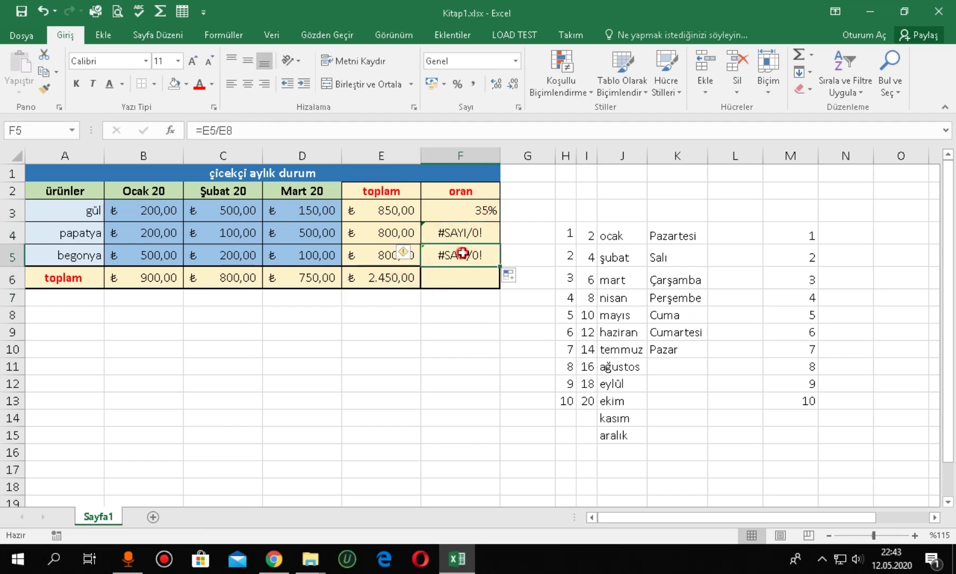
{"action": "left_click", "coordinate": [396, 317]}
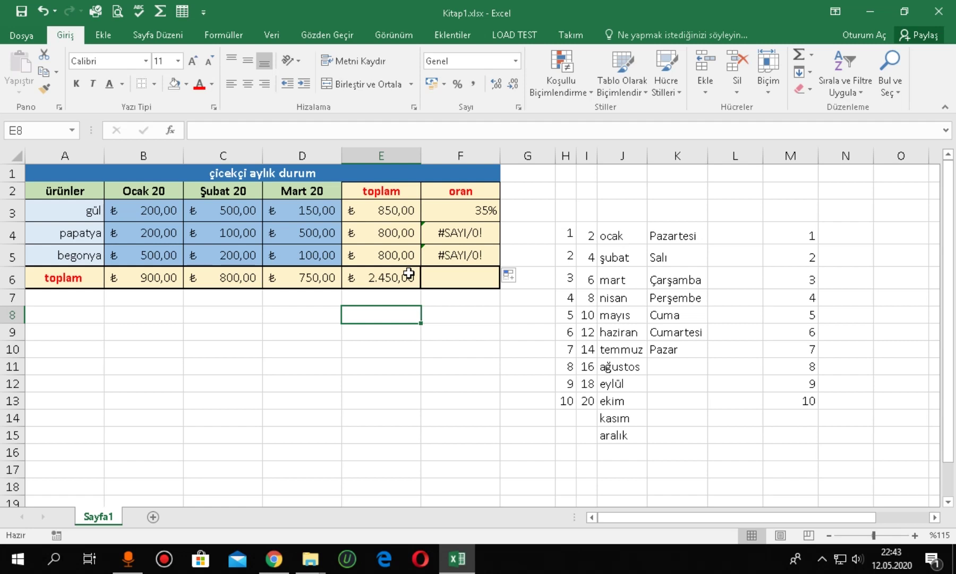
{"action": "left_click", "coordinate": [461, 235]}
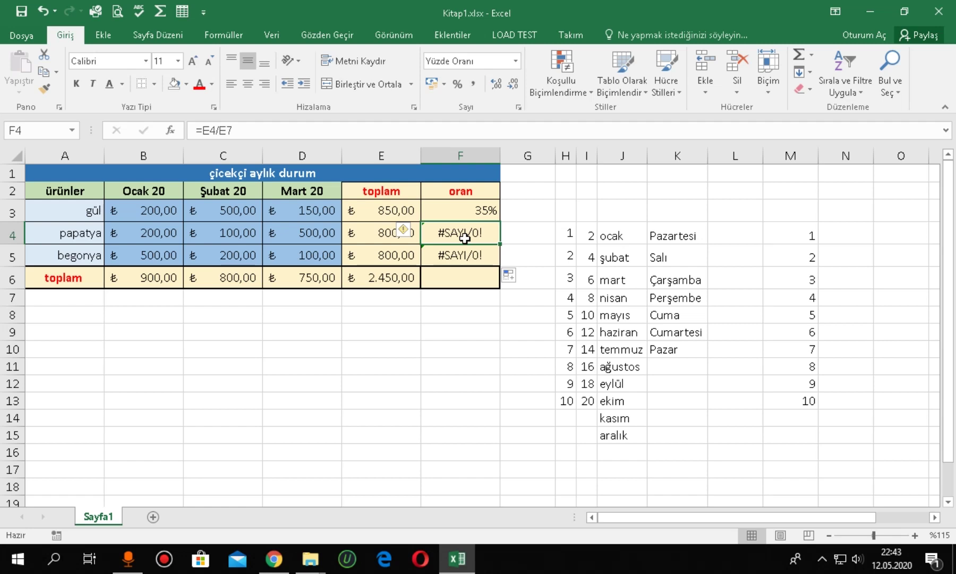
Clear the #SAYI/0! errors from F4 and F5
{"action": "key", "text": "Delete"}
{"action": "left_click", "coordinate": [463, 258]}
{"action": "key", "text": "Delete"}
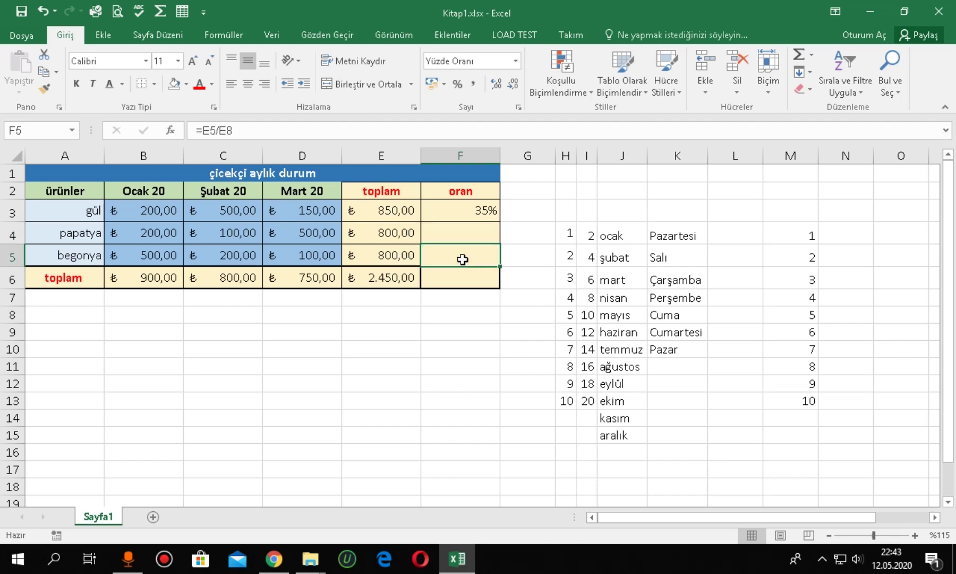
{"action": "left_click", "coordinate": [451, 235]}
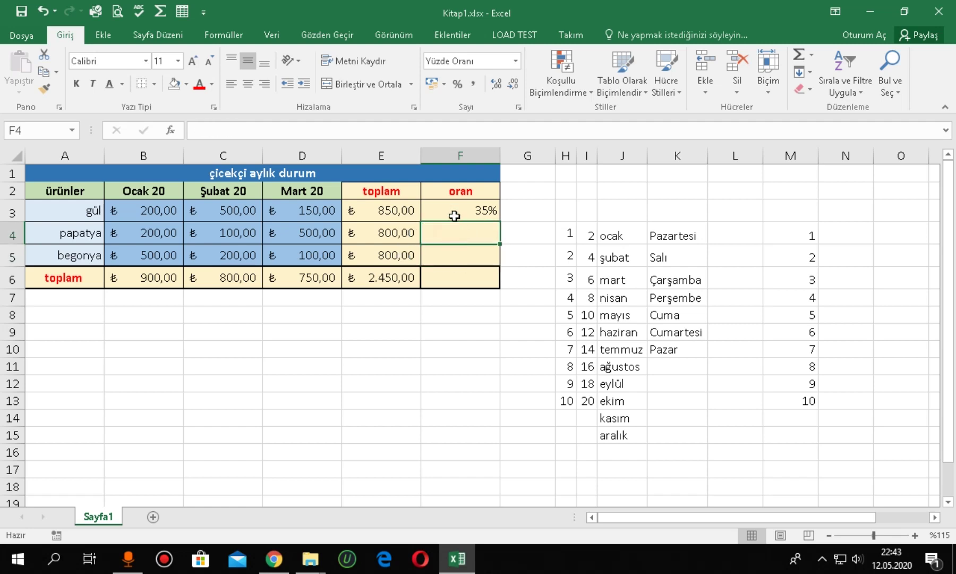
Edit F3's formula, adding $ signs to turn E6 into $E$6
{"action": "left_click", "coordinate": [456, 216]}
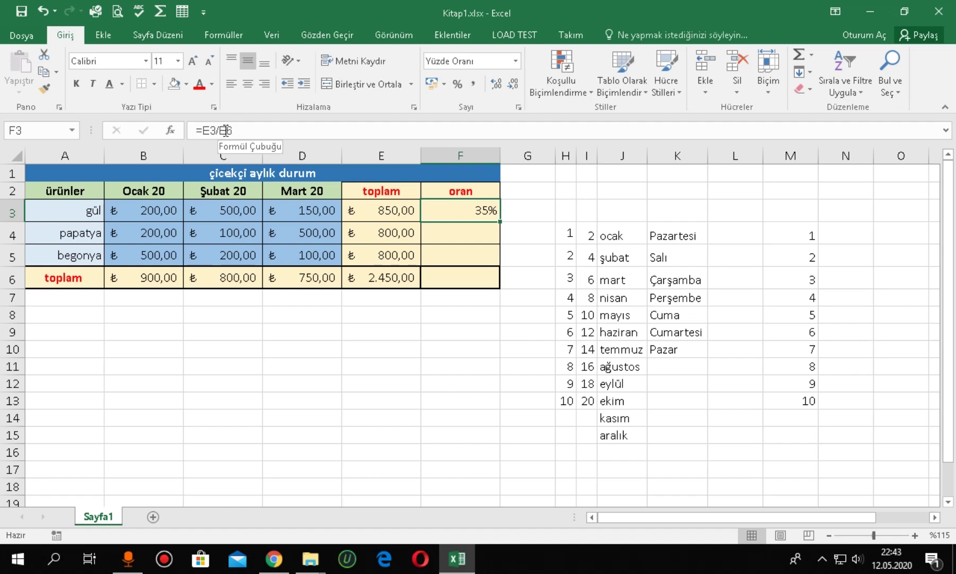
{"action": "left_click", "coordinate": [219, 130]}
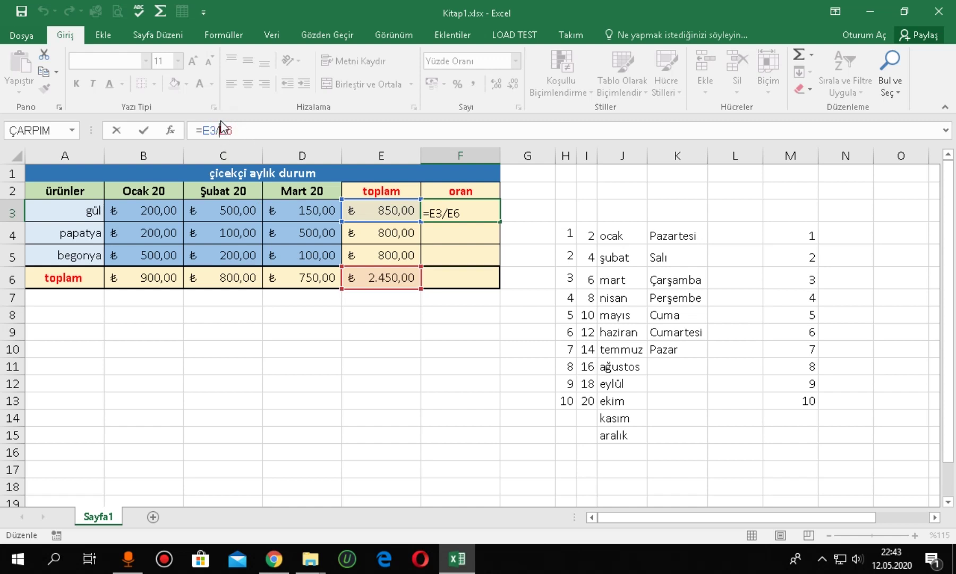
{"action": "left_click", "coordinate": [270, 153]}
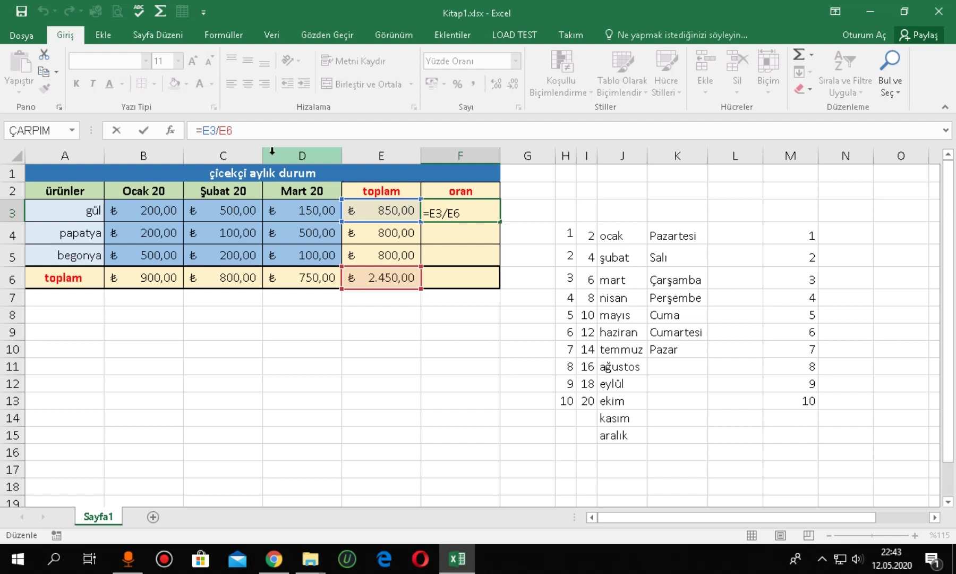
{"action": "type", "text": "&"}
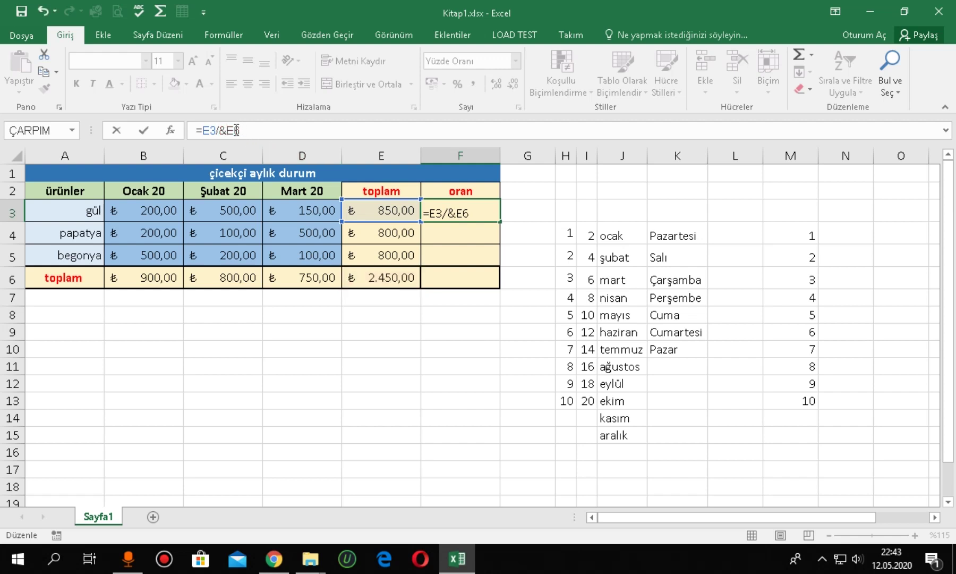
{"action": "key", "text": "BackSpace"}
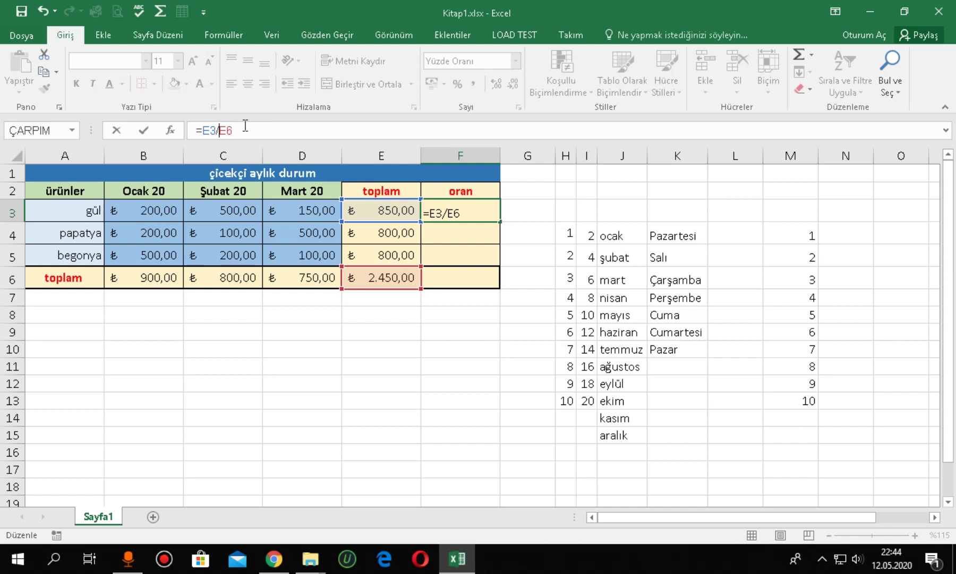
{"action": "type", "text": "$"}
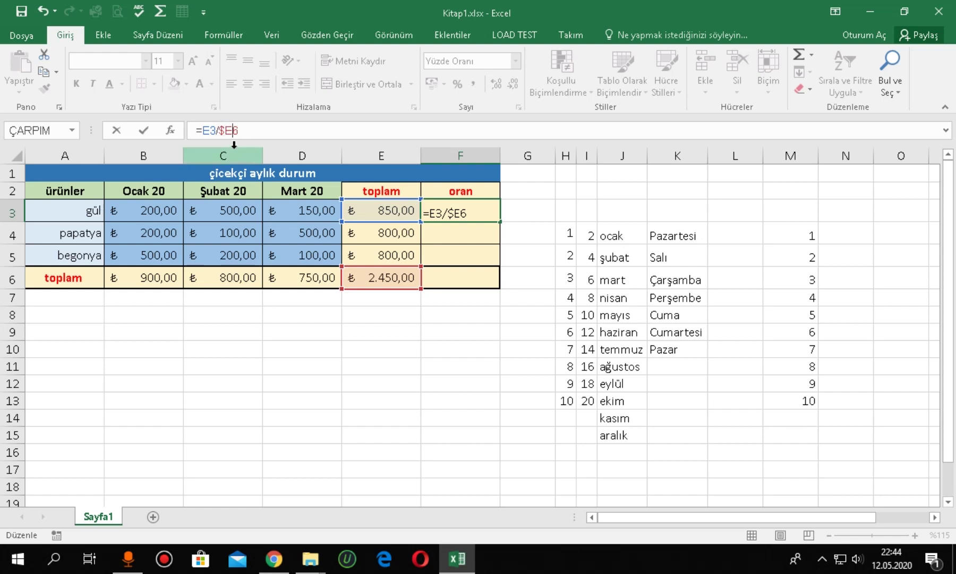
{"action": "type", "text": "$"}
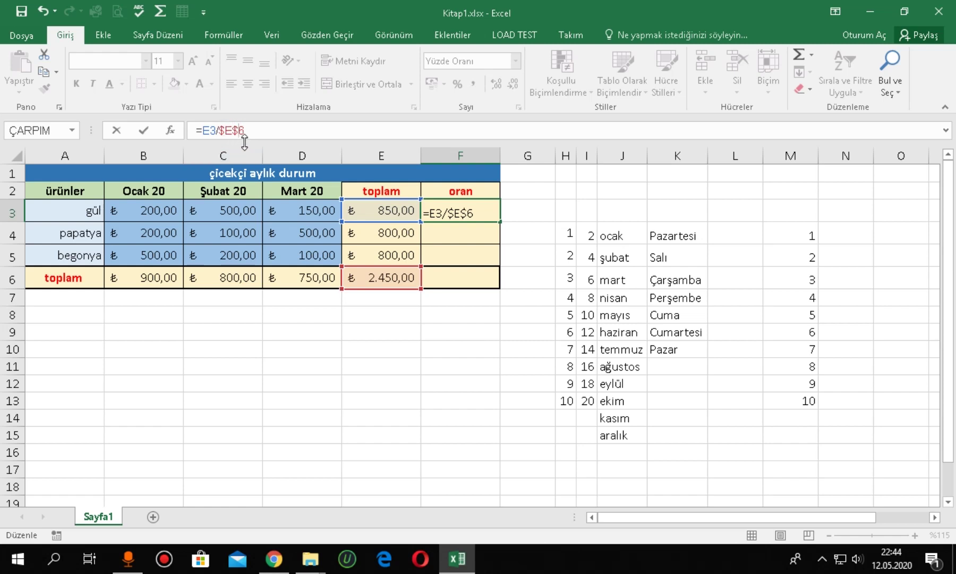
Check the $E$6 reference and confirm =E3/$E$6 in F3, still showing 35%
{"action": "left_click", "coordinate": [244, 129]}
{"action": "left_click_drag", "start_coordinate": [242, 129], "coordinate": [221, 128]}
{"action": "left_click", "coordinate": [246, 130]}
{"action": "left_click_drag", "start_coordinate": [246, 130], "coordinate": [225, 131]}
{"action": "left_click", "coordinate": [222, 130]}
{"action": "left_click", "coordinate": [236, 130]}
{"action": "left_click", "coordinate": [236, 130]}
{"action": "left_click", "coordinate": [253, 130]}
{"action": "left_click", "coordinate": [149, 131]}
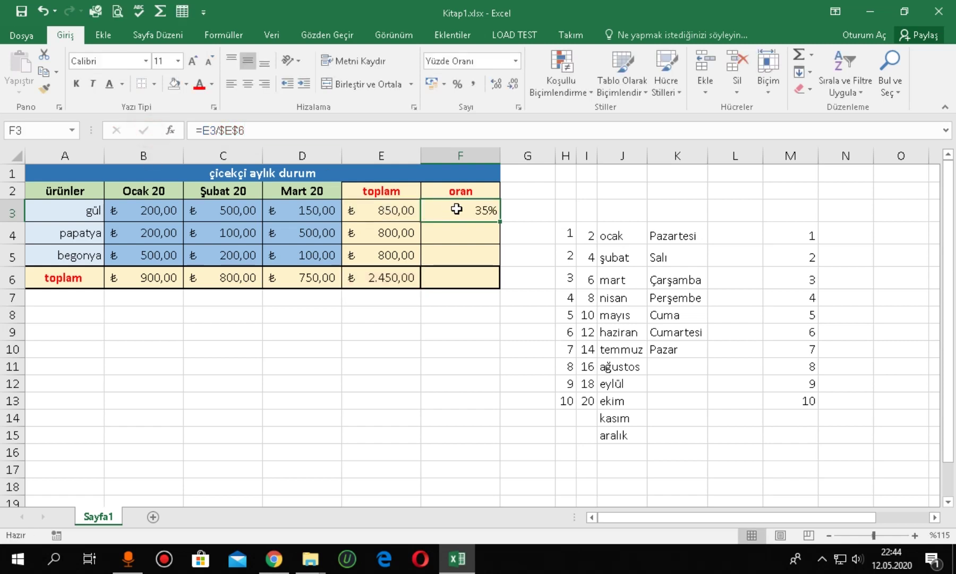
Fill =E3/$E$6 down to F5 and verify papatya and begonya each show 33%
{"action": "left_click_drag", "start_coordinate": [502, 222], "coordinate": [503, 266]}
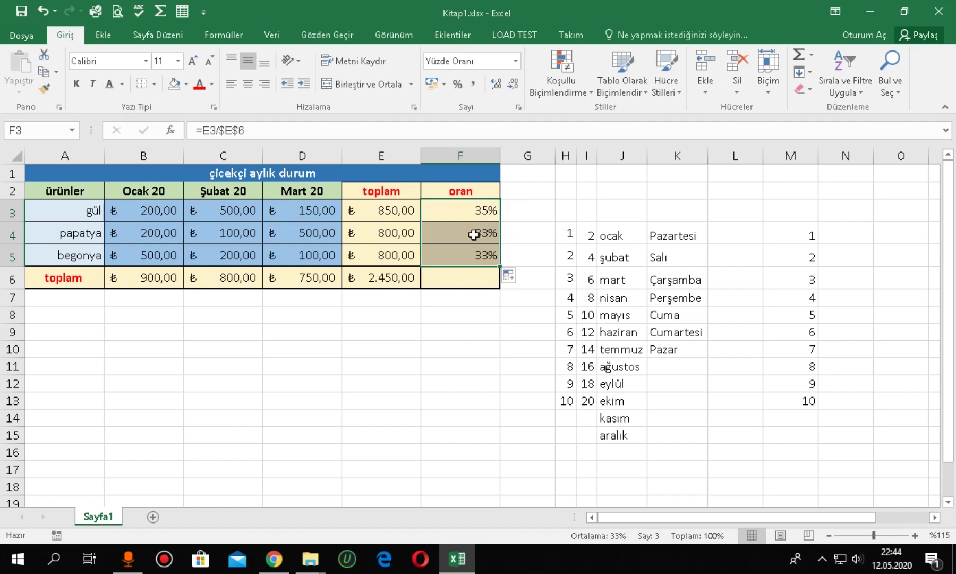
{"action": "left_click", "coordinate": [475, 234]}
{"action": "left_click", "coordinate": [481, 208]}
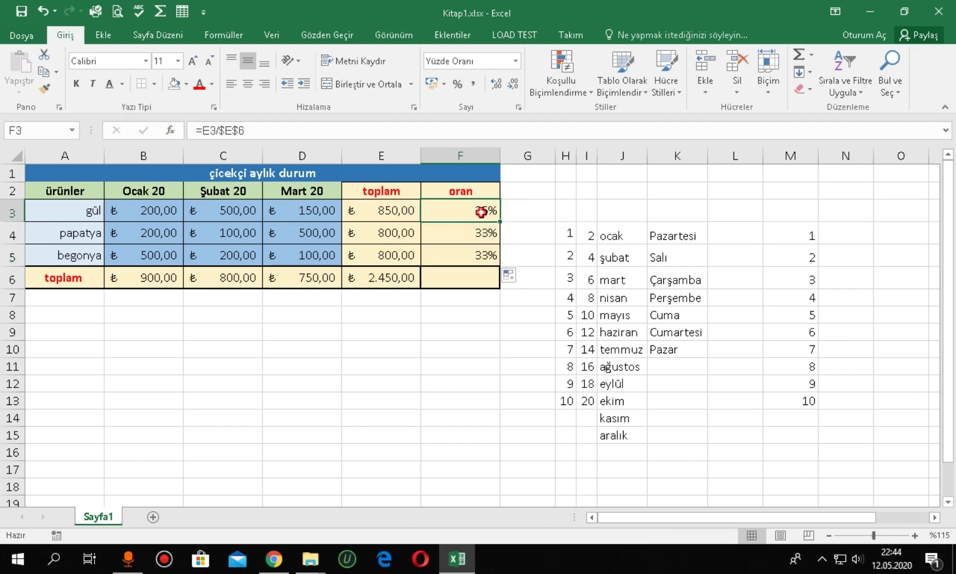
{"action": "left_click", "coordinate": [482, 234]}
{"action": "left_click", "coordinate": [481, 256]}
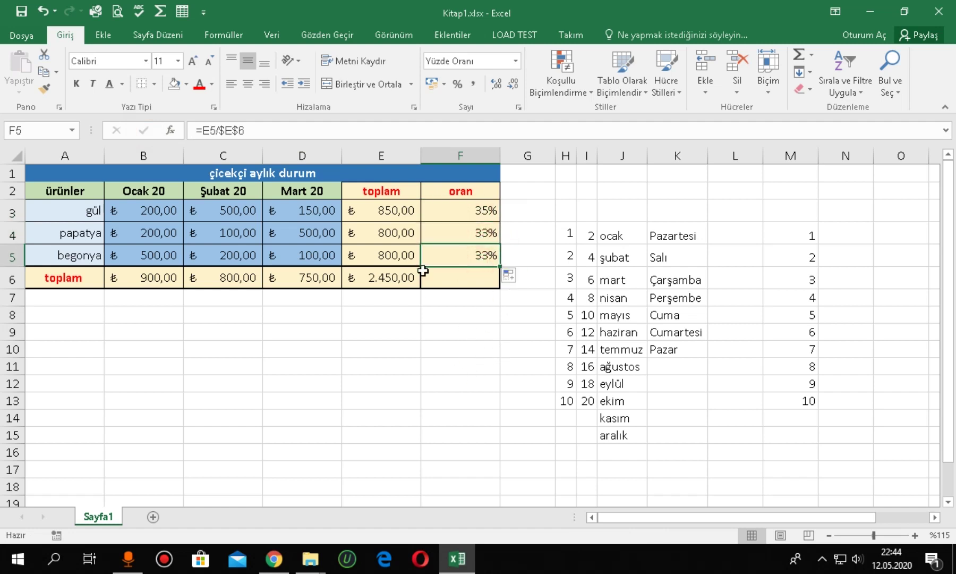
{"action": "left_click", "coordinate": [378, 236]}
{"action": "left_click", "coordinate": [380, 255]}
{"action": "left_click", "coordinate": [460, 260]}
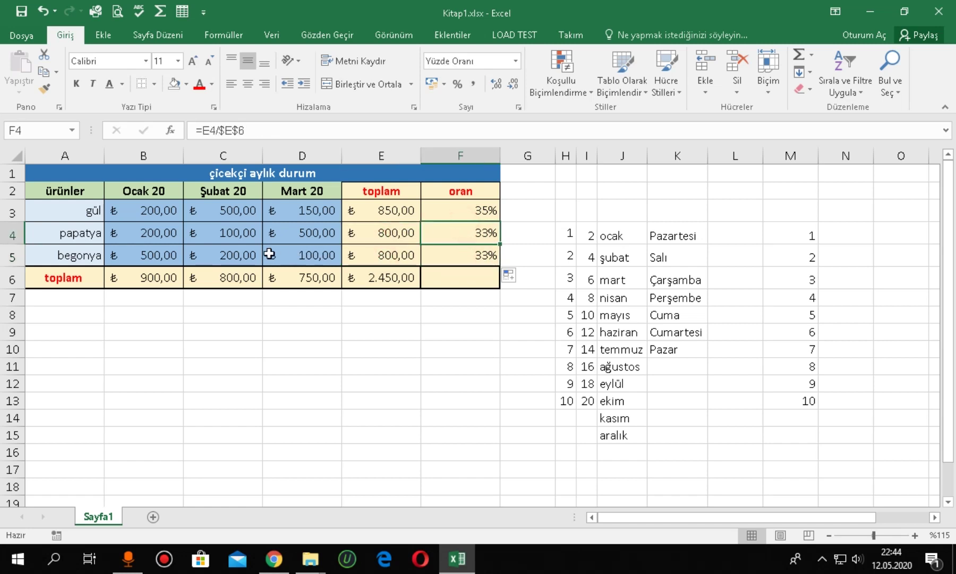
{"action": "left_click", "coordinate": [228, 256]}
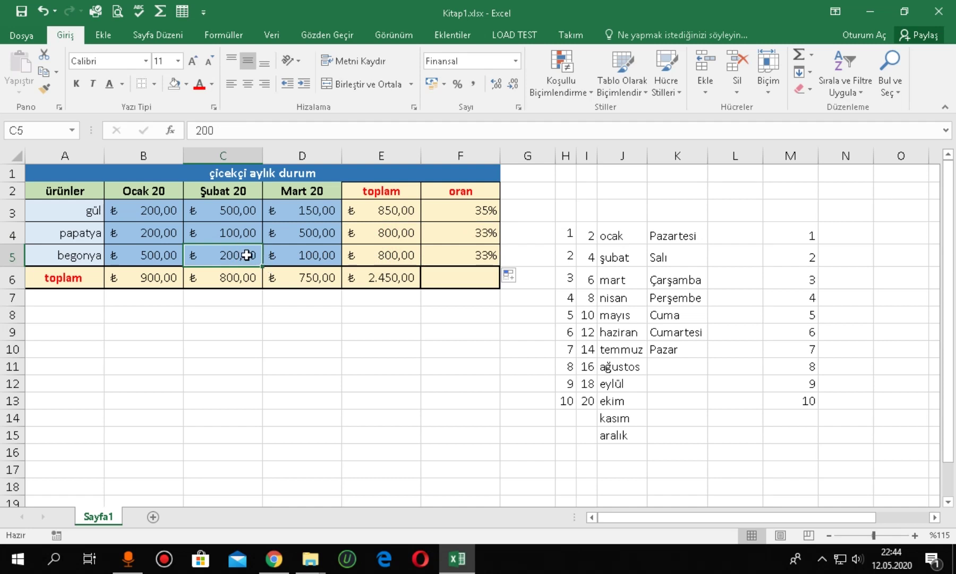
Change begonya's Şubat 20 sales in C5 to 100; shares recalculate to 36%, 34%, 30%
{"action": "type", "text": "100"}
{"action": "left_click", "coordinate": [297, 315]}
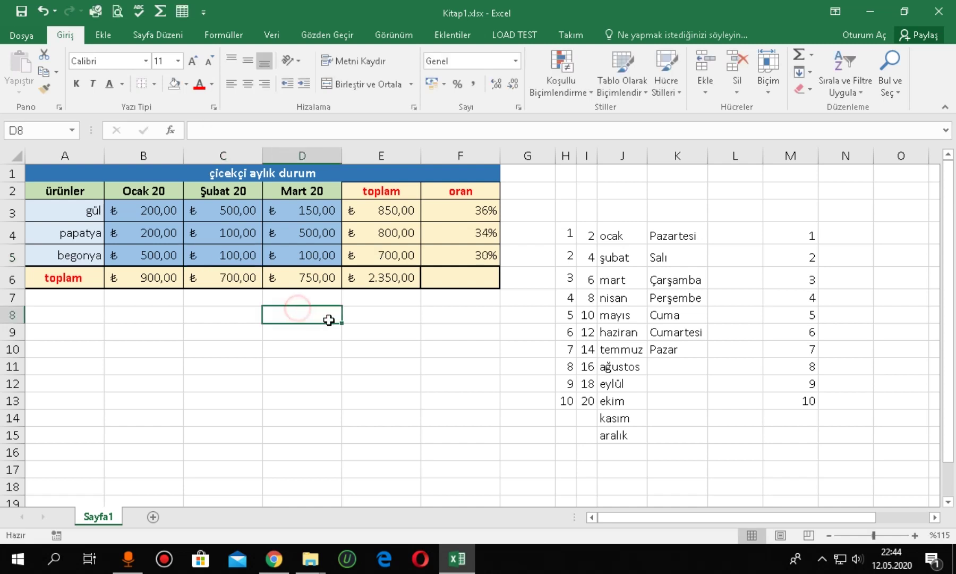
{"action": "left_click", "coordinate": [462, 256]}
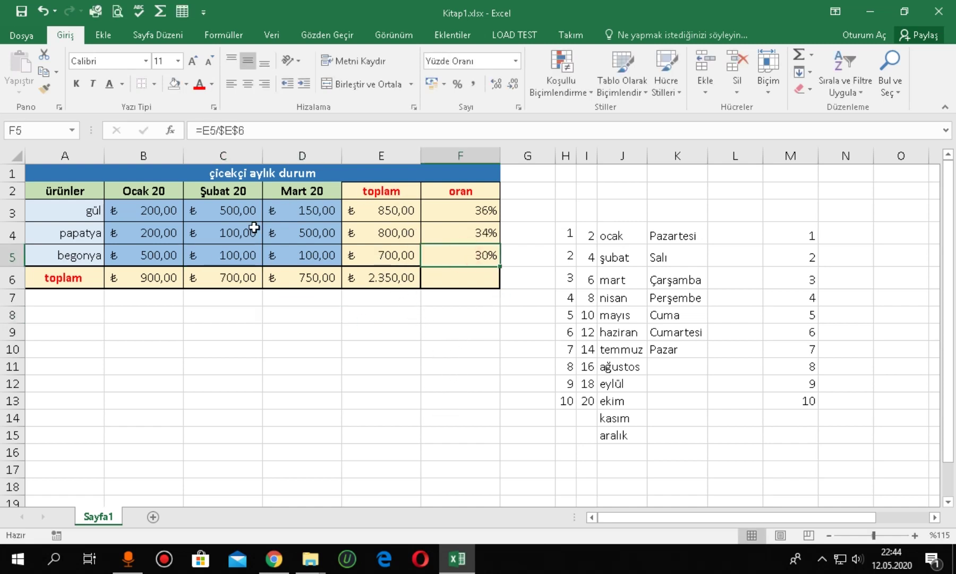
{"action": "left_click", "coordinate": [471, 213]}
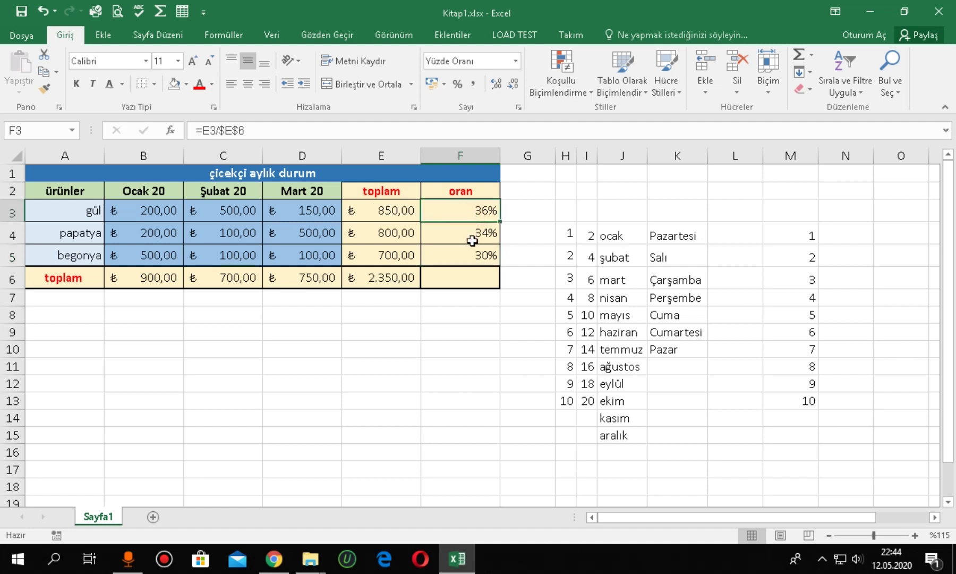
{"action": "left_click", "coordinate": [472, 236]}
{"action": "left_click", "coordinate": [474, 259]}
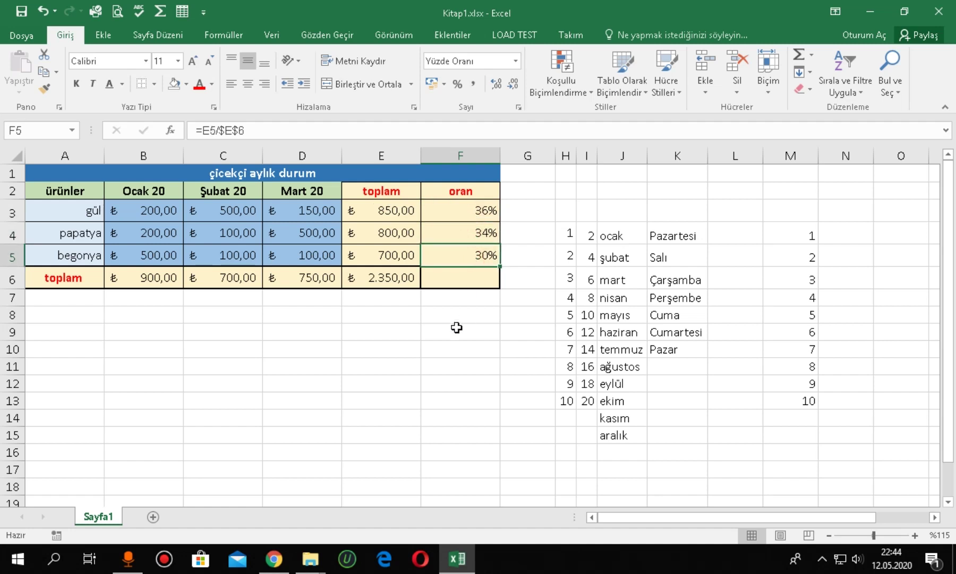
{"action": "left_click", "coordinate": [467, 234]}
{"action": "left_click_drag", "start_coordinate": [466, 235], "coordinate": [463, 258]}
Delete the share formulas from F4, F5 and F3
{"action": "key", "text": "Delete"}
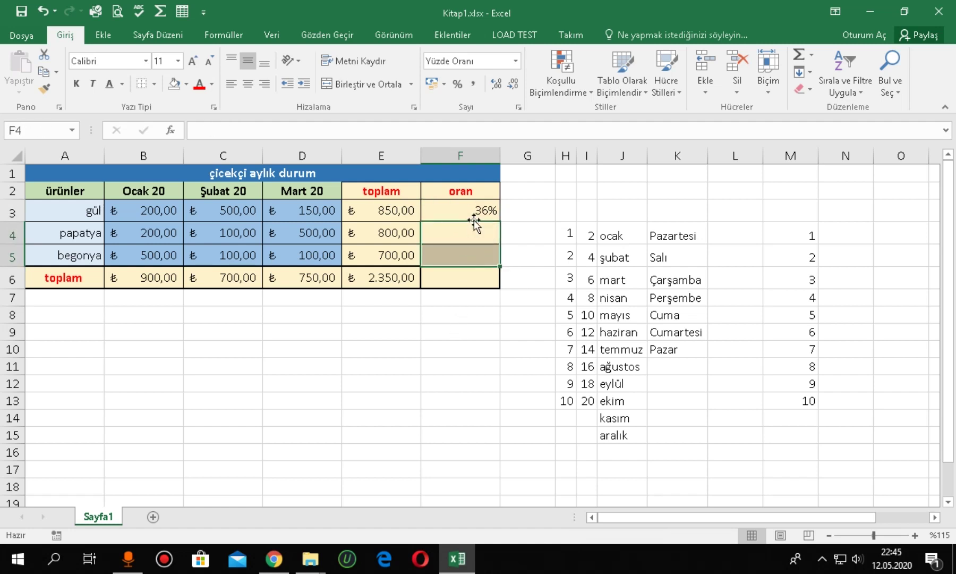
{"action": "left_click", "coordinate": [463, 209]}
{"action": "left_click", "coordinate": [259, 131]}
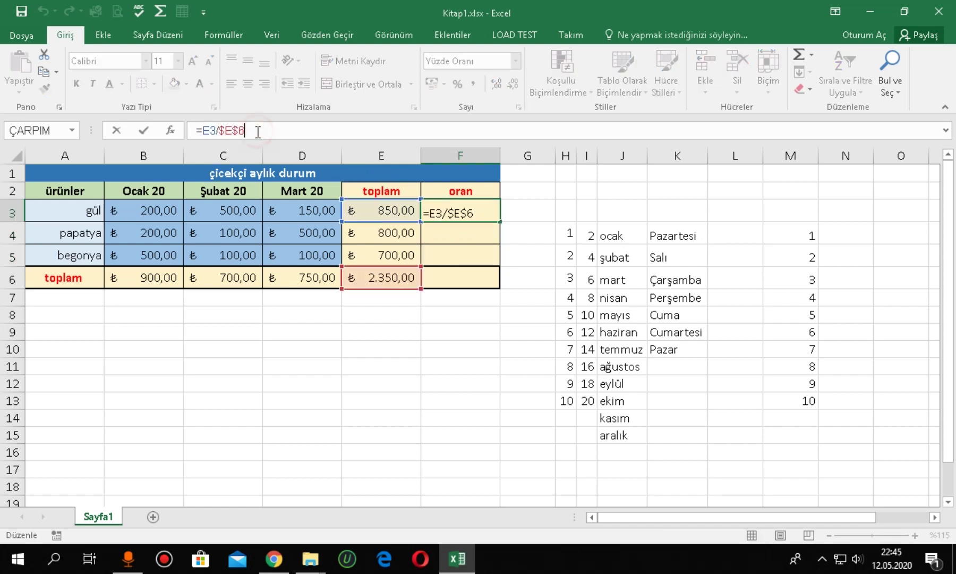
{"action": "key", "text": "BackSpace"}
{"action": "key", "text": "BackSpace"}
{"action": "key", "text": "BackSpace"}
{"action": "key", "text": "BackSpace"}
{"action": "key", "text": "BackSpace"}
{"action": "key", "text": "BackSpace"}
{"action": "key", "text": "BackSpace"}
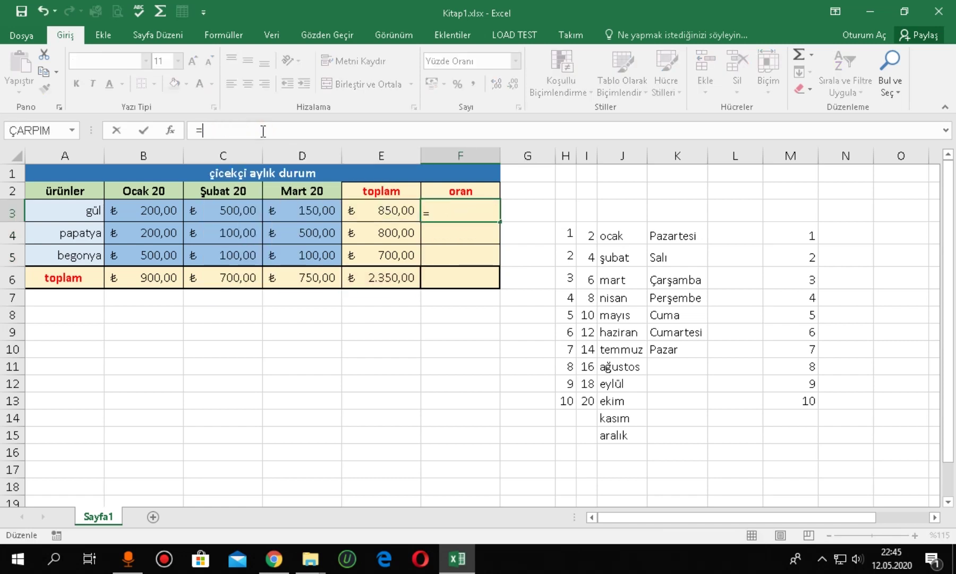
{"action": "key", "text": "BackSpace"}
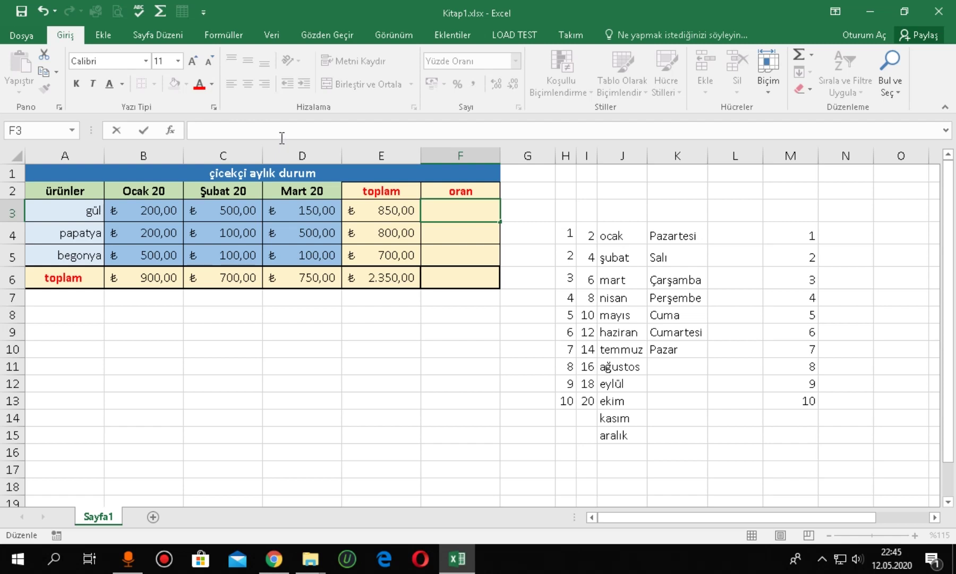
Begin a =E6/E3 entry in F3, then erase it so F3 stays blank
{"action": "type", "text": "="}
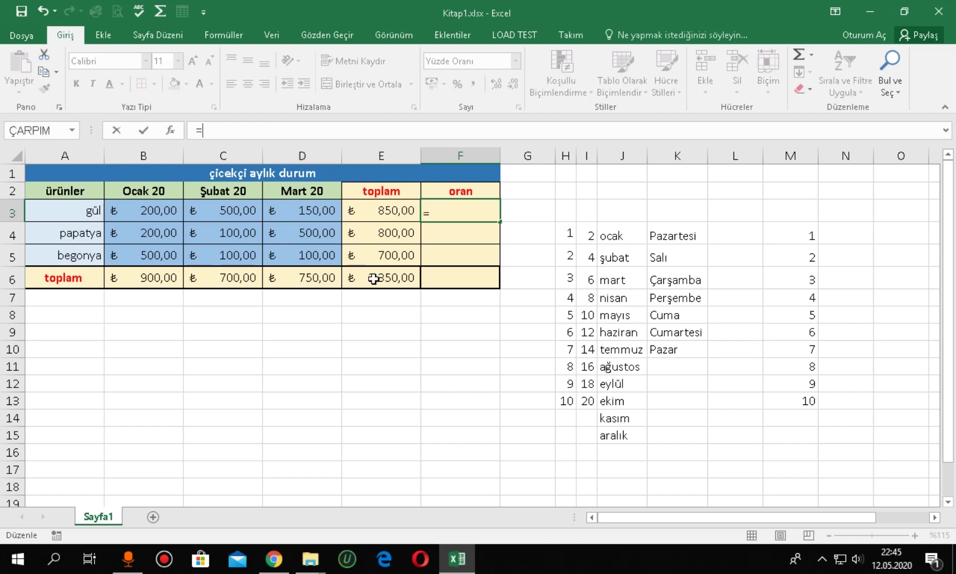
{"action": "left_click", "coordinate": [382, 280]}
{"action": "type", "text": "/"}
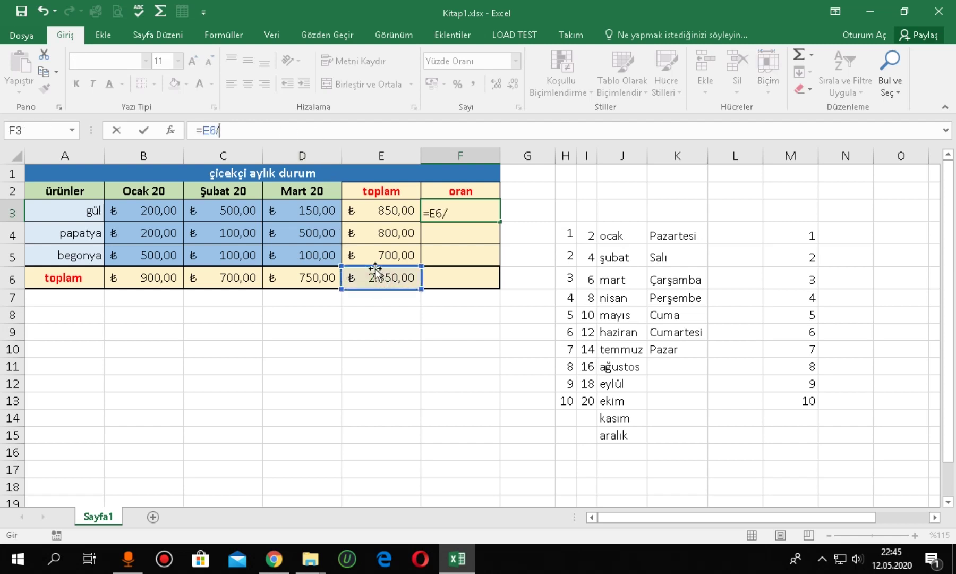
{"action": "left_click", "coordinate": [393, 213]}
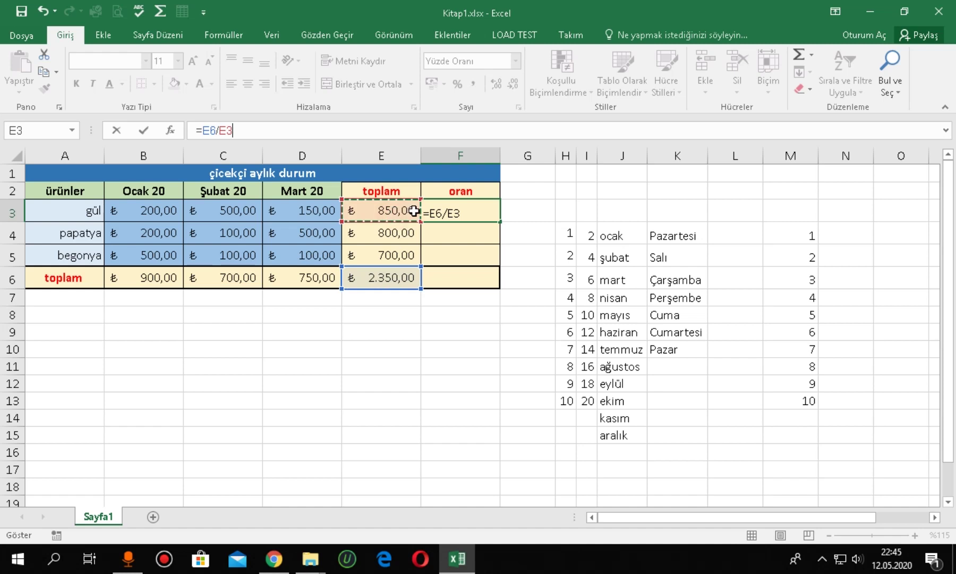
{"action": "left_click", "coordinate": [455, 213]}
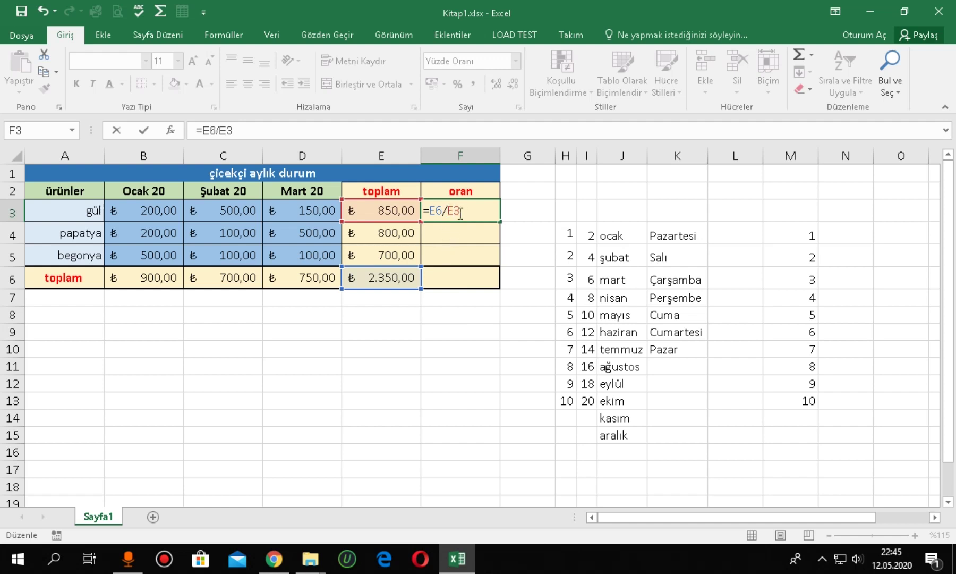
{"action": "left_click_drag", "start_coordinate": [482, 213], "coordinate": [429, 212]}
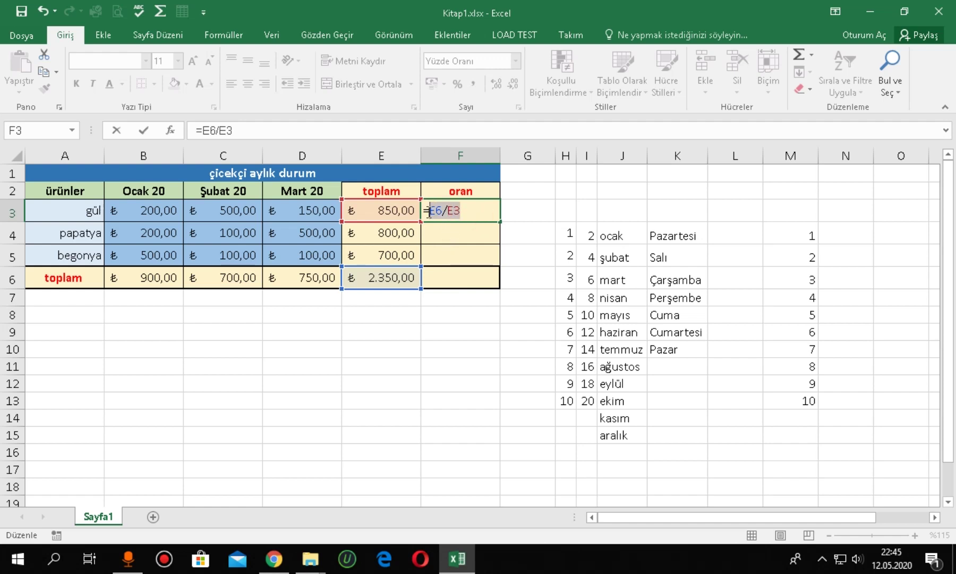
{"action": "key", "text": "BackSpace"}
{"action": "key", "text": "BackSpace"}
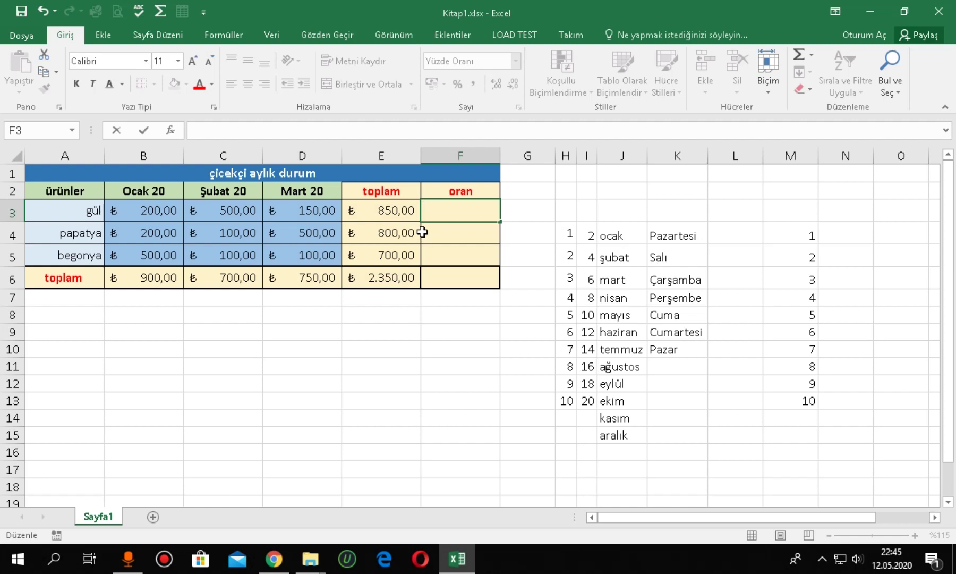
Re-enter gül's share in F3 as =E3/$E$6, making E6 absolute with F4, showing 36%
{"action": "type", "text": "="}
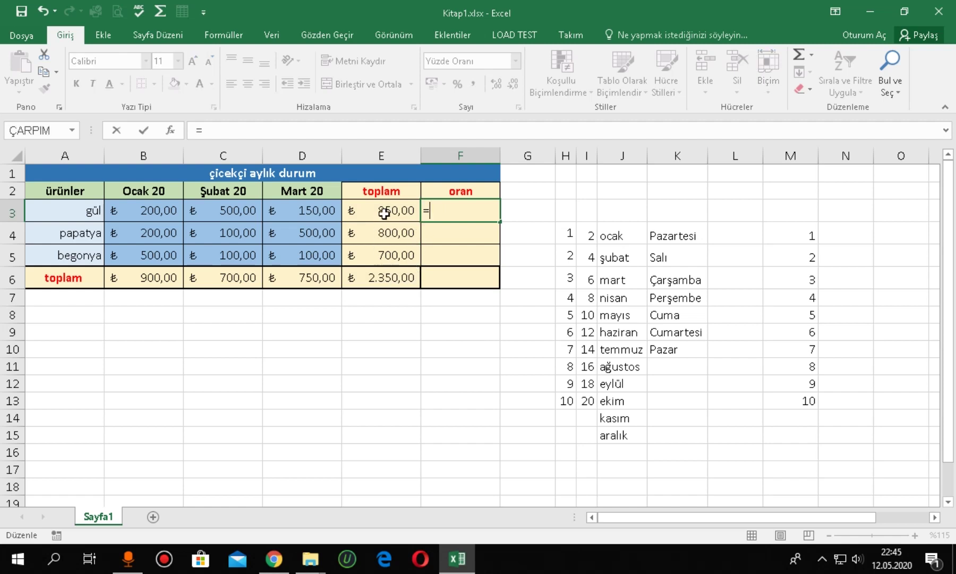
{"action": "left_click", "coordinate": [383, 212]}
{"action": "type", "text": "/"}
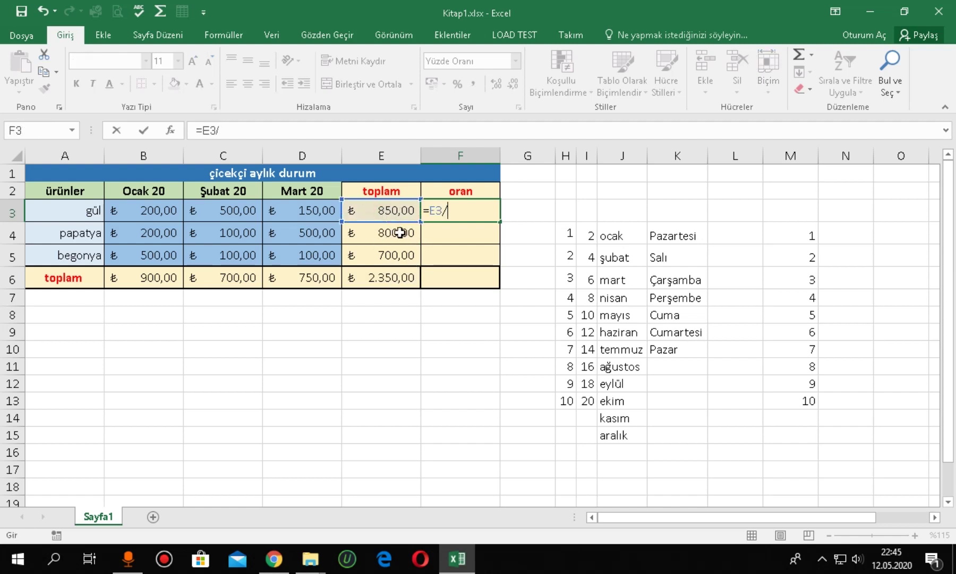
{"action": "left_click", "coordinate": [400, 280]}
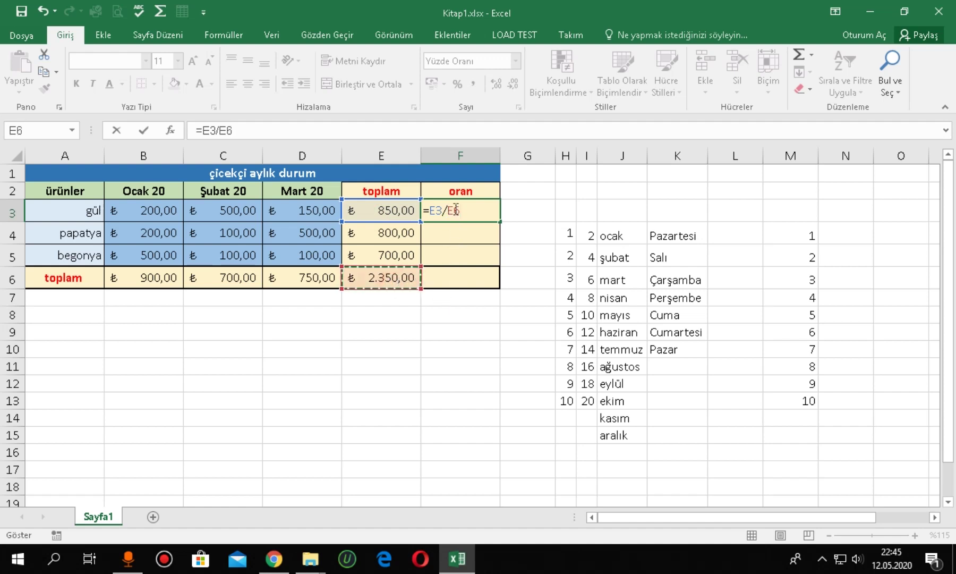
{"action": "left_click", "coordinate": [455, 211]}
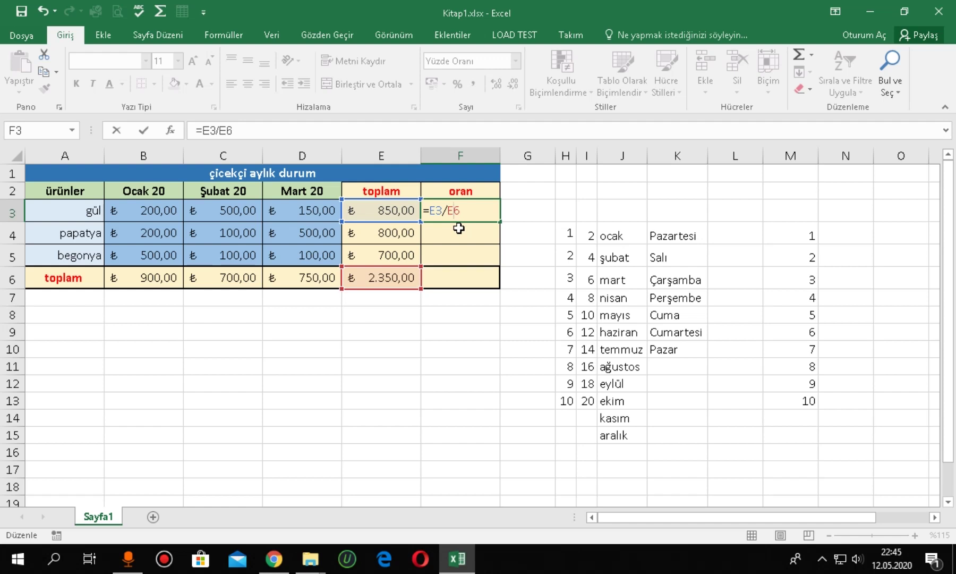
{"action": "key", "text": "F4"}
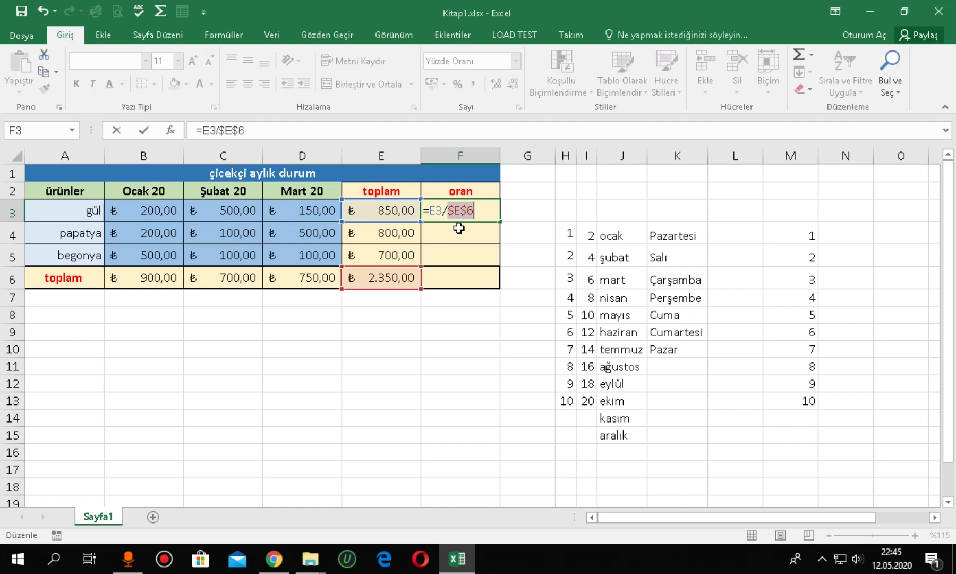
{"action": "key", "text": "Return"}
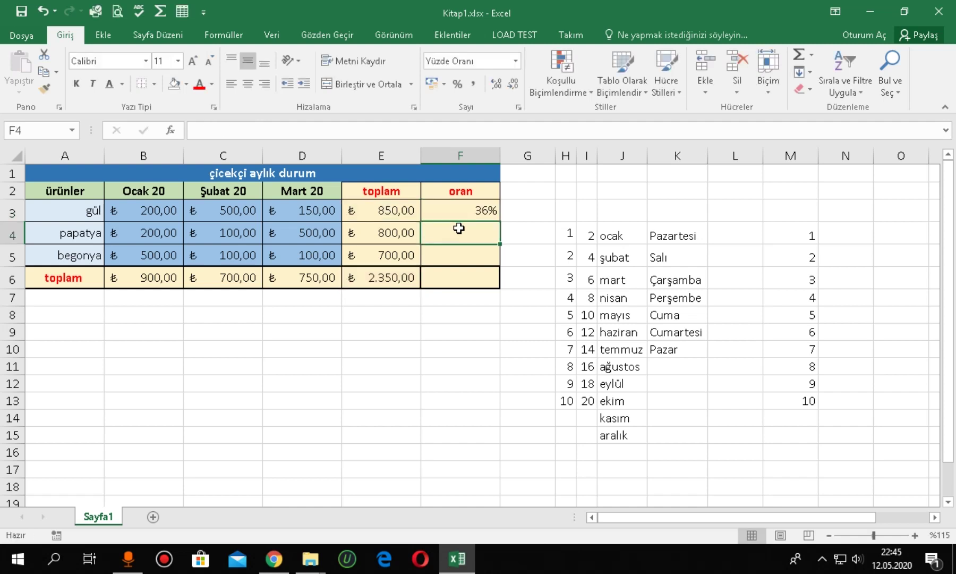
Fill F3's formula down to F5 so papatya shows 34% and begonya 30%
{"action": "left_click", "coordinate": [467, 210]}
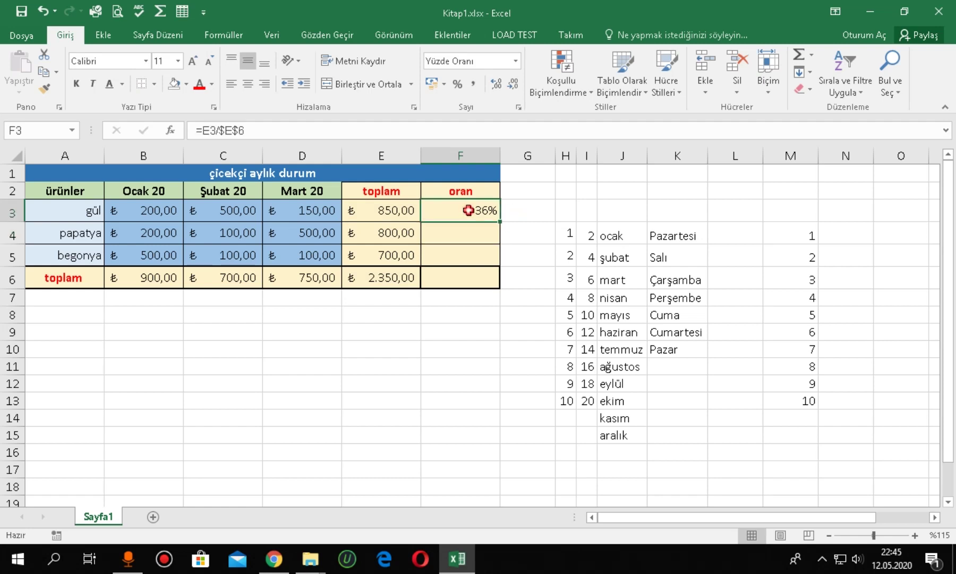
{"action": "left_click_drag", "start_coordinate": [502, 223], "coordinate": [494, 263]}
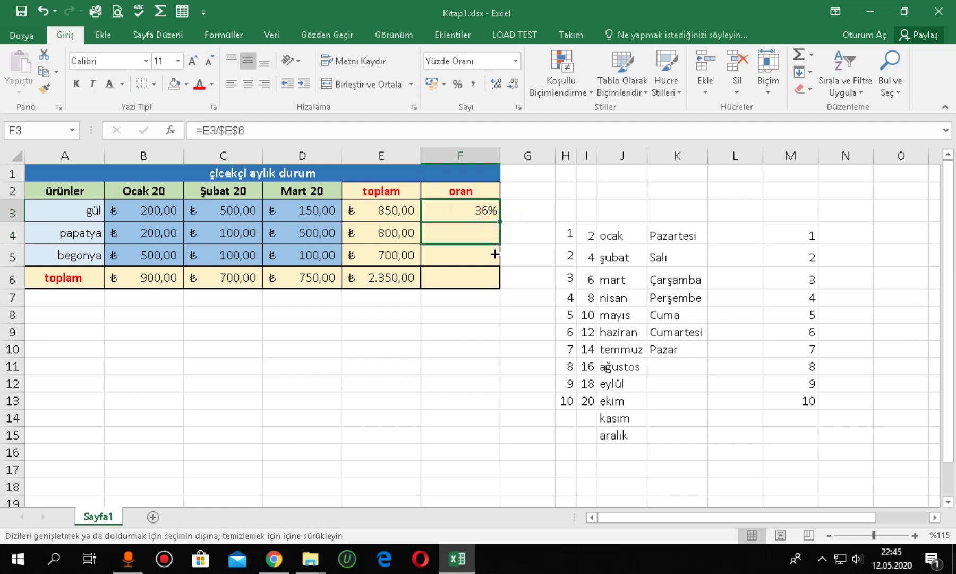
{"action": "left_click", "coordinate": [481, 229]}
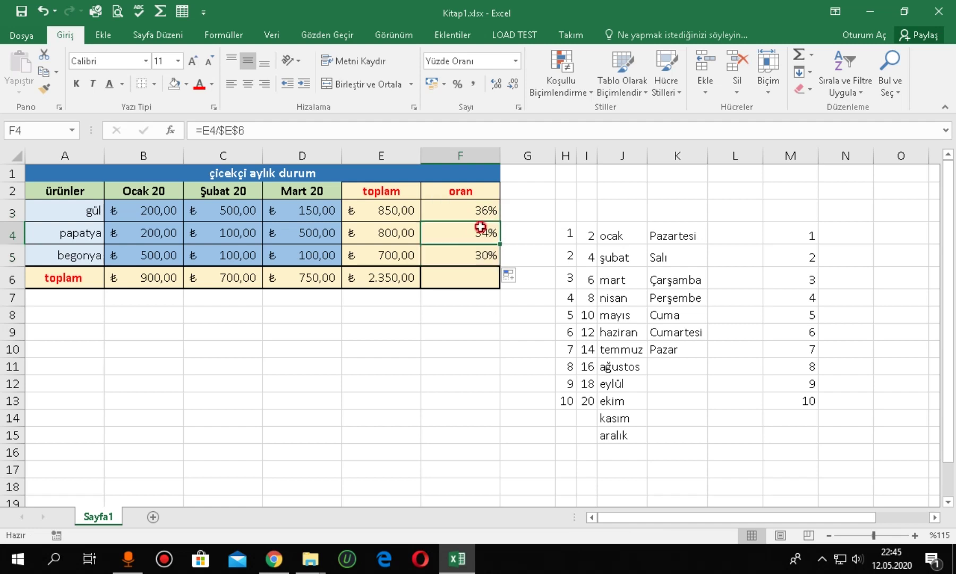
{"action": "left_click", "coordinate": [477, 254]}
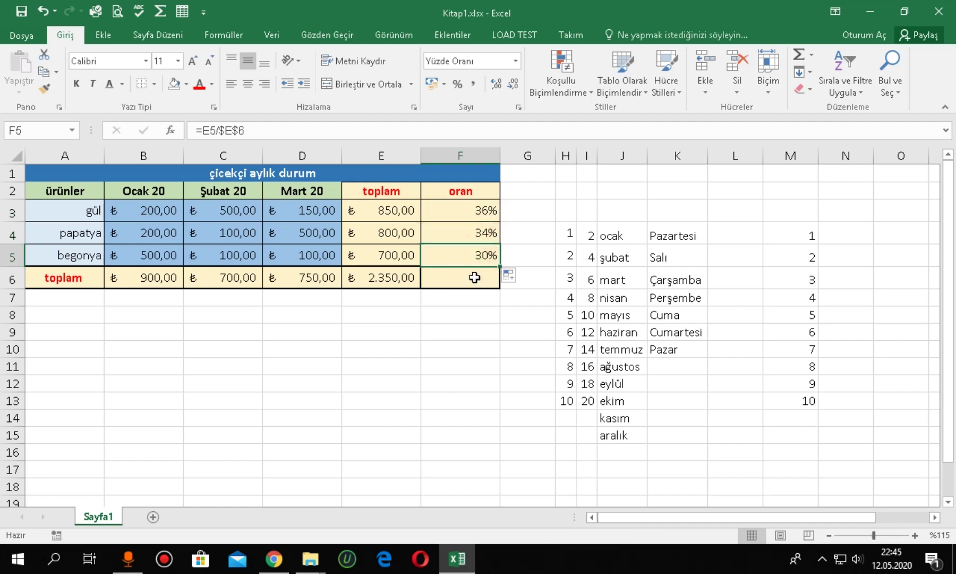
Remove the 100% that spilled into the toplam row's cell F6
{"action": "left_click_drag", "start_coordinate": [501, 266], "coordinate": [497, 281]}
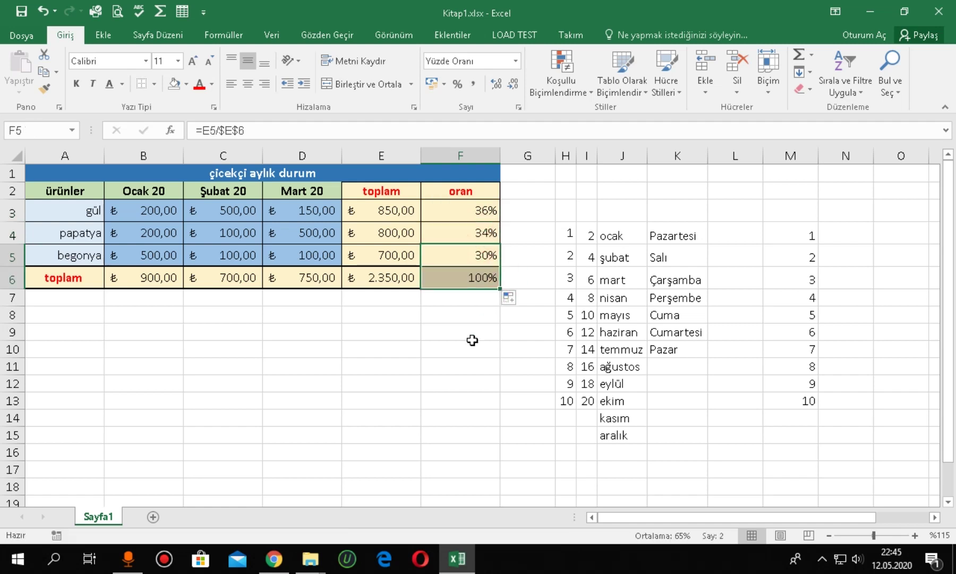
{"action": "left_click", "coordinate": [468, 277]}
{"action": "left_click", "coordinate": [408, 276]}
{"action": "left_click", "coordinate": [448, 274]}
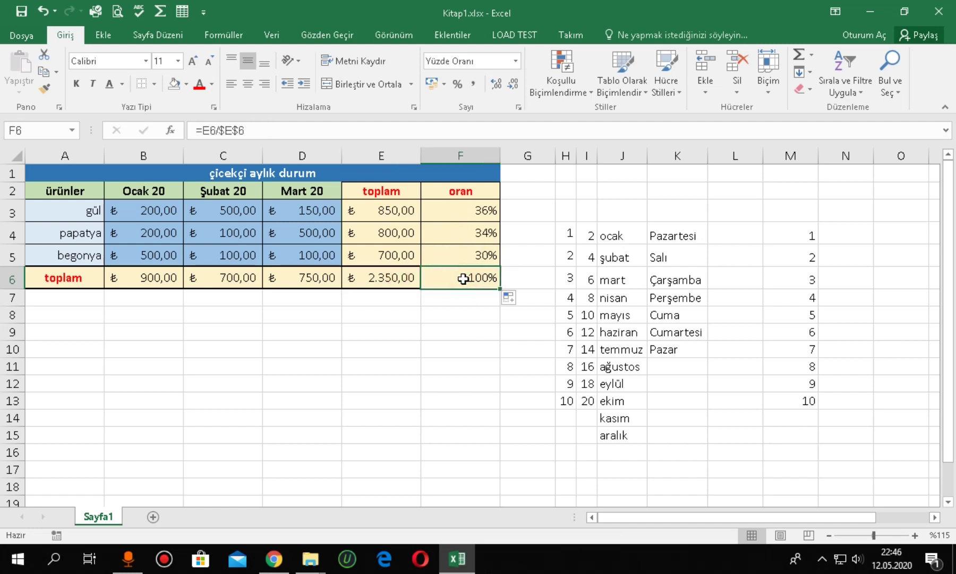
{"action": "key", "text": "Delete"}
{"action": "left_click", "coordinate": [392, 279]}
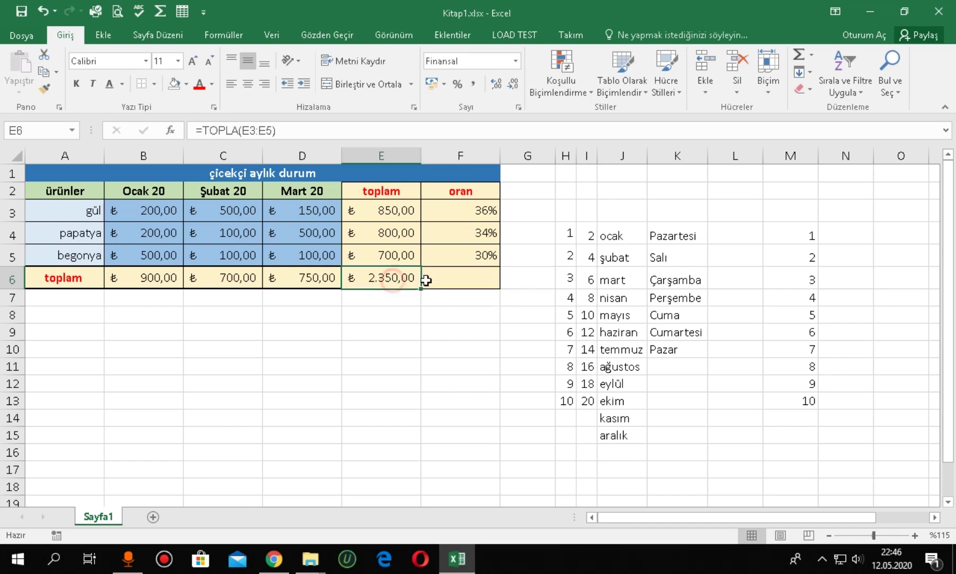
{"action": "left_click_drag", "start_coordinate": [478, 210], "coordinate": [481, 255]}
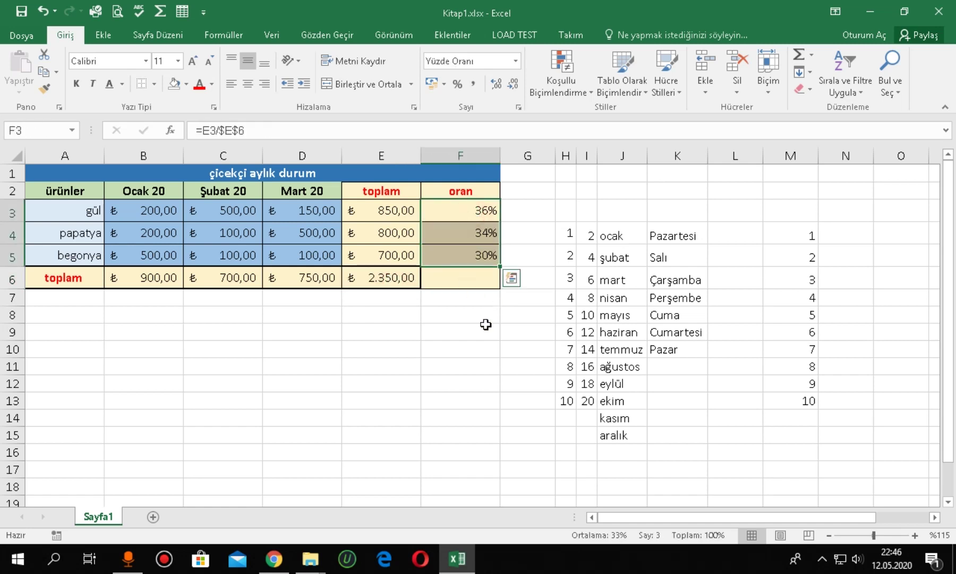
{"action": "left_click", "coordinate": [460, 282]}
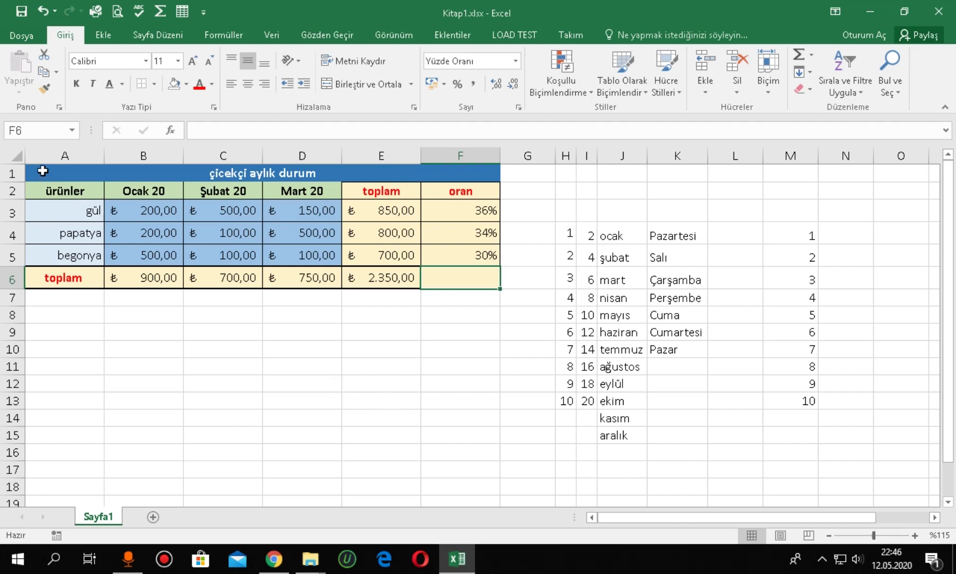
{"action": "mouse_move", "coordinate": [42, 171]}
{"action": "left_mouse_down"}
{"action": "mouse_move", "coordinate": [735, 429]}
{"action": "mouse_move", "coordinate": [779, 454]}
{"action": "left_mouse_up"}
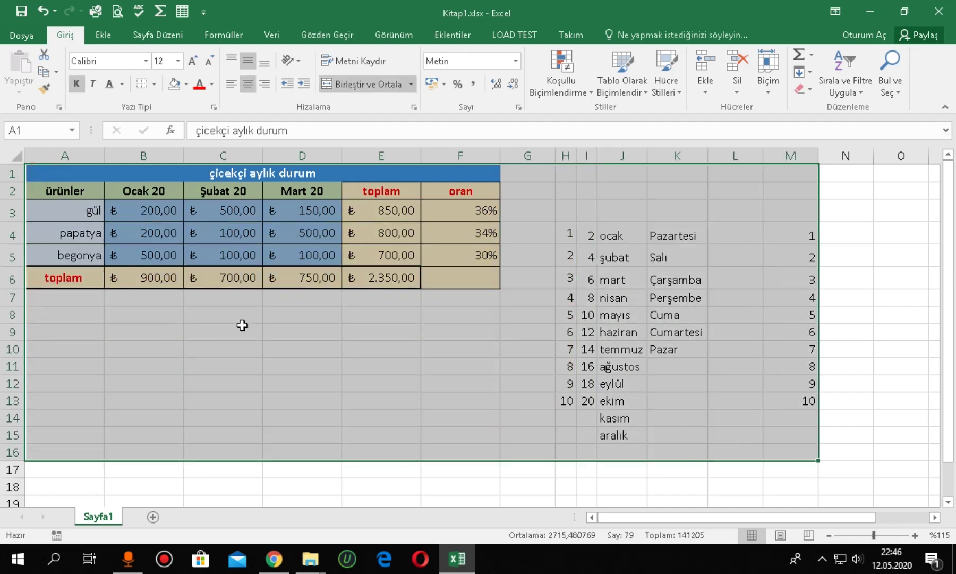